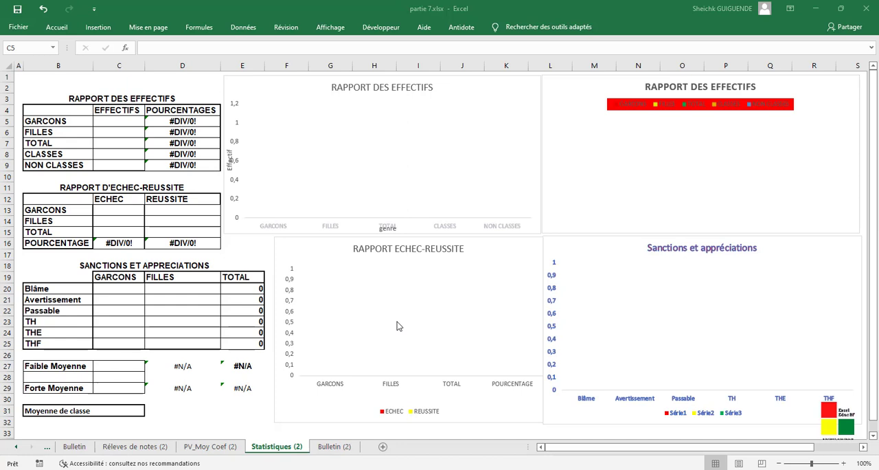
- Count the GARCONS in C5 with NB.SI over the Sexe column of the Réleves de notes (2) sheet, using the criterion "=M"
{"action": "left_click", "coordinate": [125, 118]}
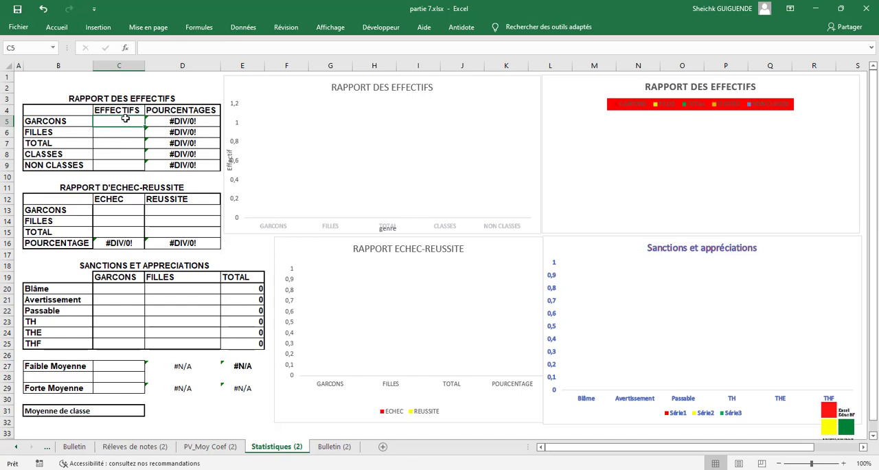
{"action": "type", "text": "="}
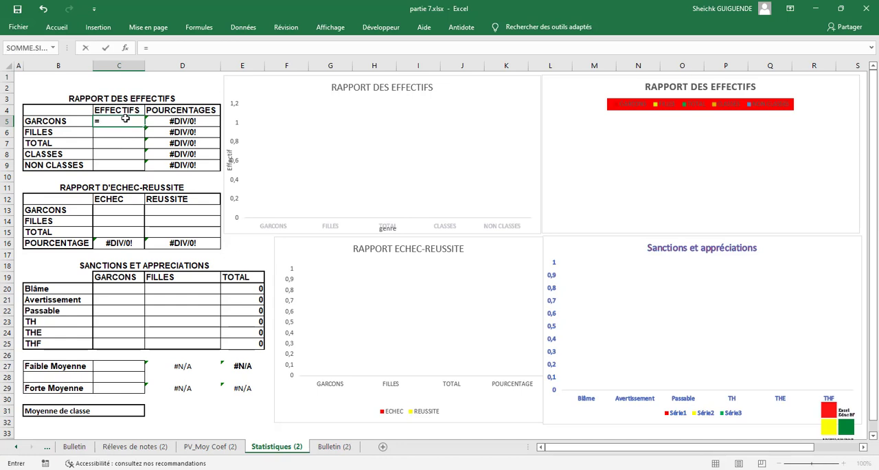
{"action": "type", "text": "NB"}
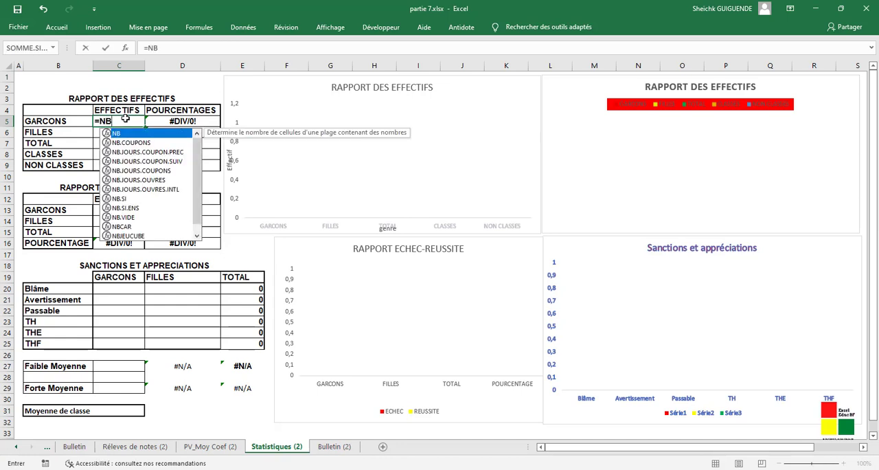
{"action": "double_click", "coordinate": [115, 199]}
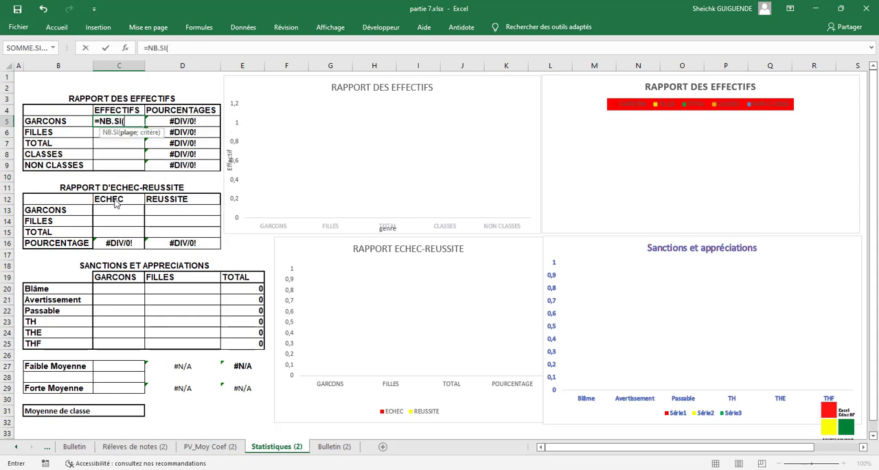
{"action": "left_click", "coordinate": [213, 451]}
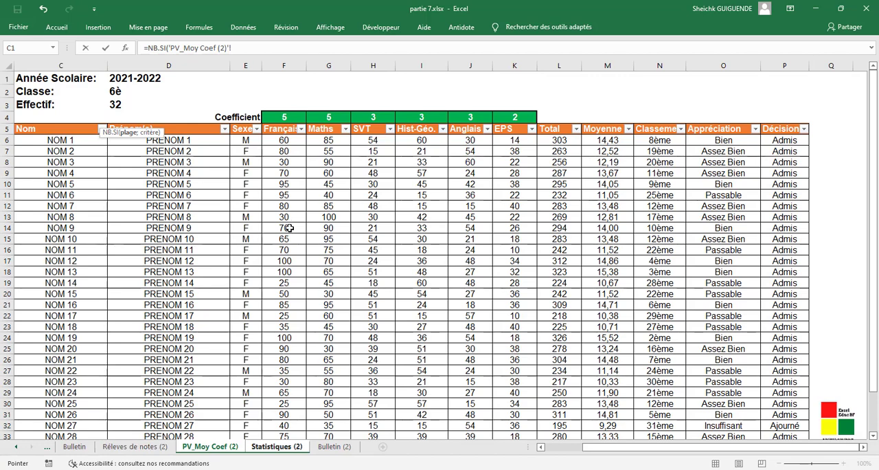
{"action": "left_click", "coordinate": [132, 448]}
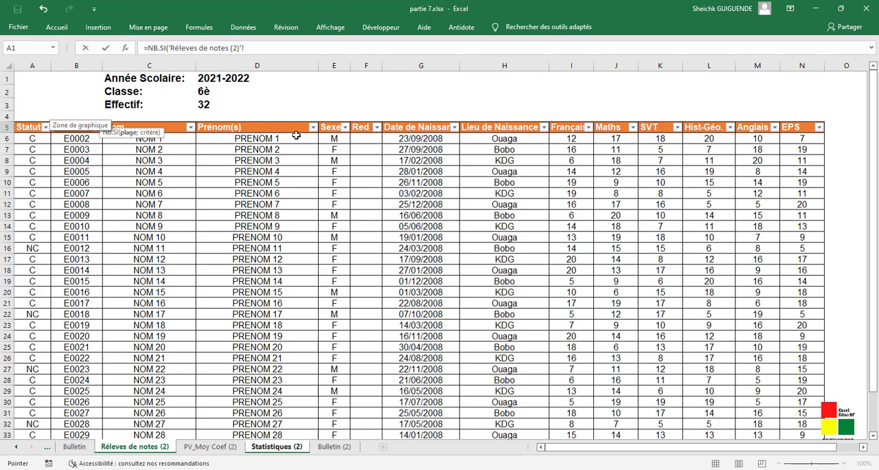
{"action": "left_click_drag", "start_coordinate": [332, 136], "coordinate": [333, 406]}
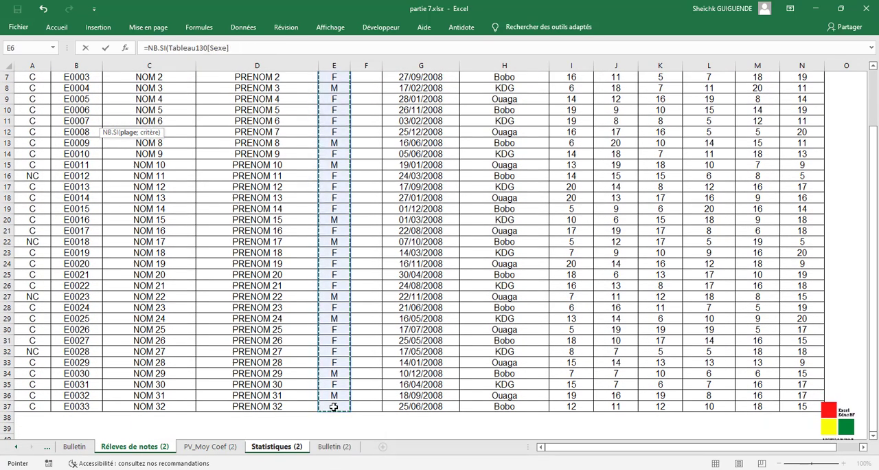
{"action": "type", "text": ";"}
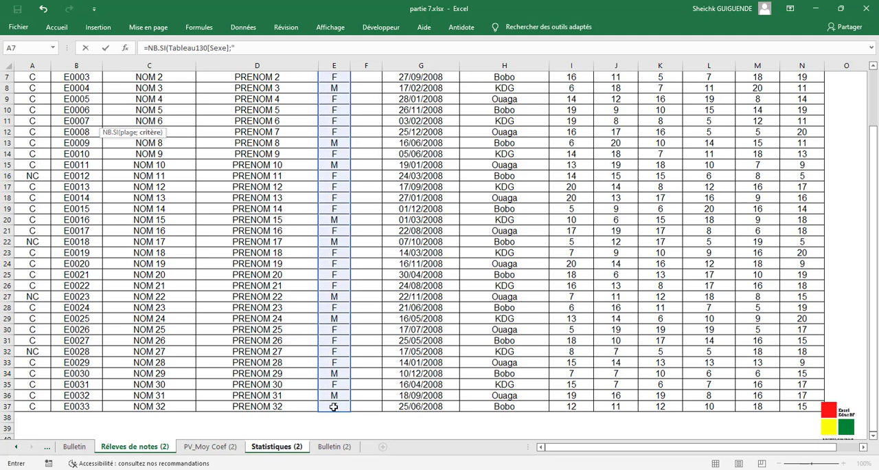
{"action": "type", "text": "\"=M\")"}
{"action": "key", "text": "Return"}
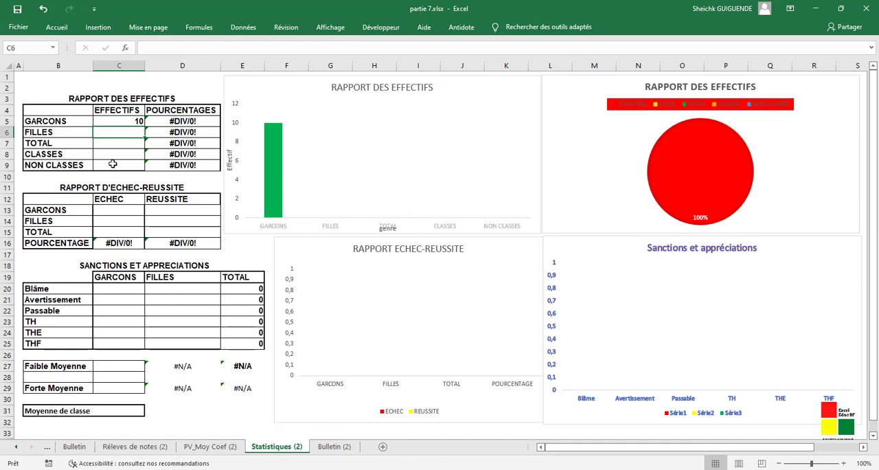
- Count the FILLES in C6 with NB.SI over the Sexe column of Réleves de notes (2), using the criterion "=F"
{"action": "type", "text": "="}
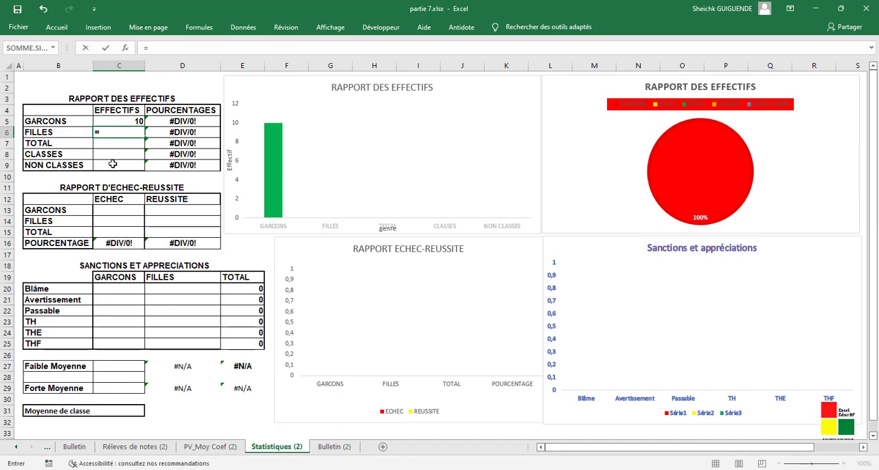
{"action": "type", "text": "bn"}
{"action": "key", "text": "BackSpace"}
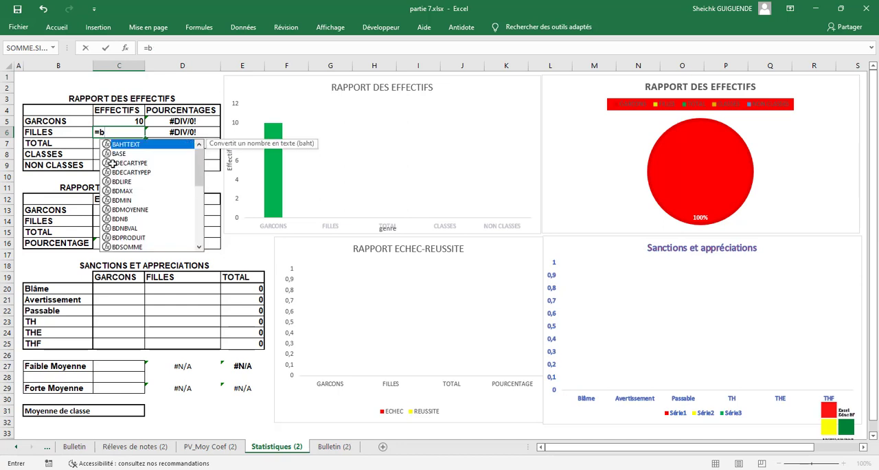
{"action": "key", "text": "BackSpace"}
{"action": "type", "text": "nb"}
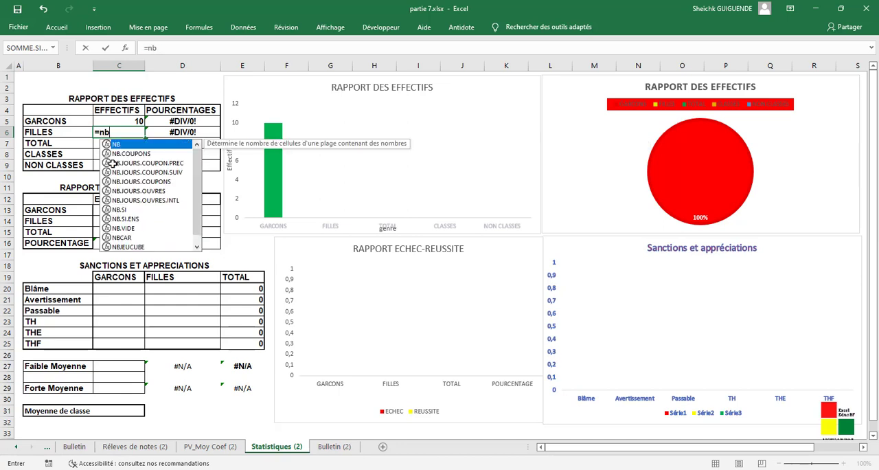
{"action": "double_click", "coordinate": [119, 210]}
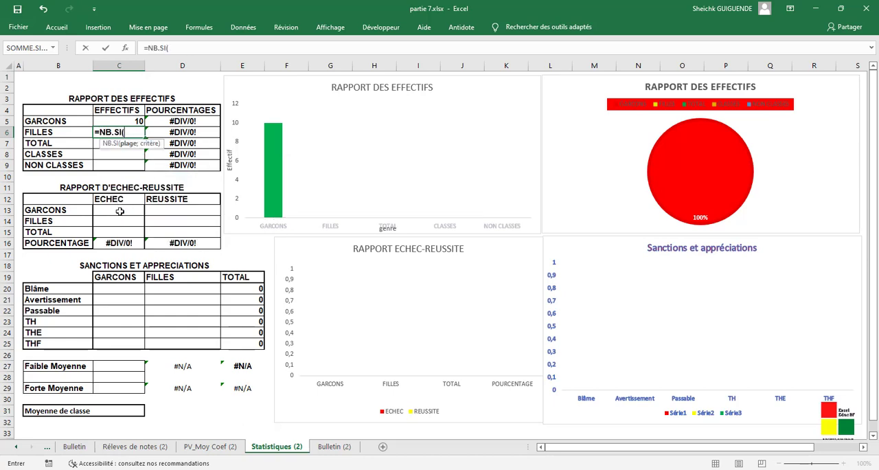
{"action": "left_click", "coordinate": [135, 446]}
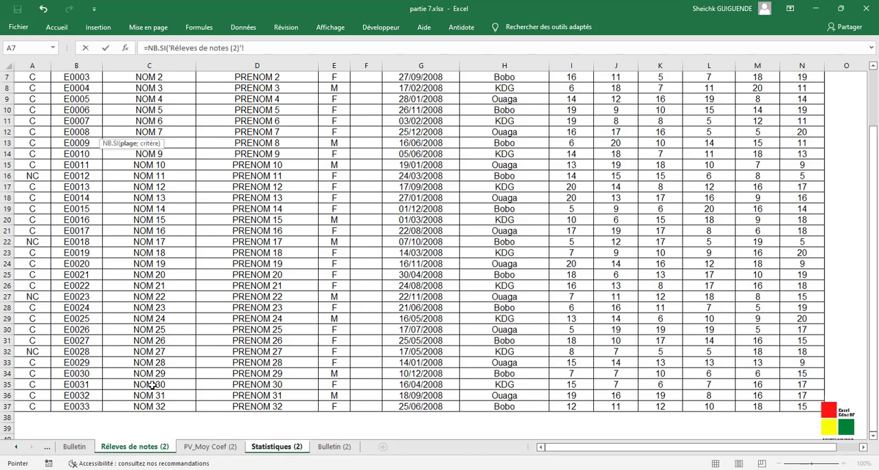
{"action": "left_click", "coordinate": [341, 406]}
{"action": "left_click_drag", "start_coordinate": [341, 406], "coordinate": [331, 129]}
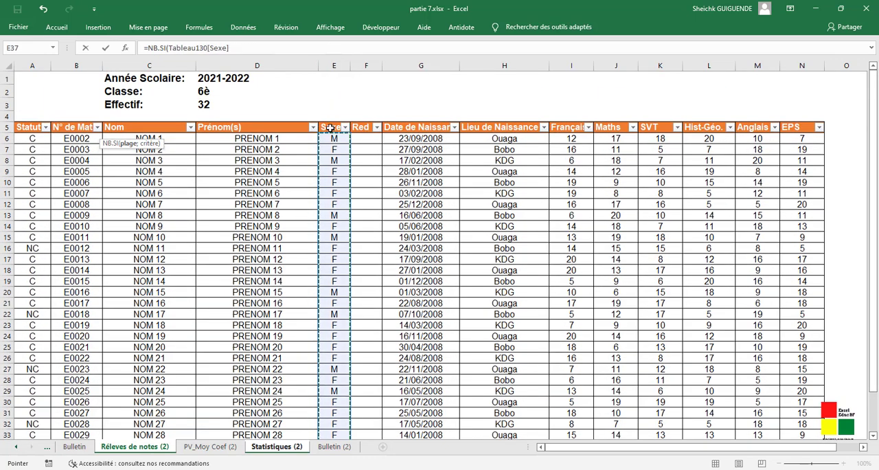
{"action": "type", "text": ";\"=F"}
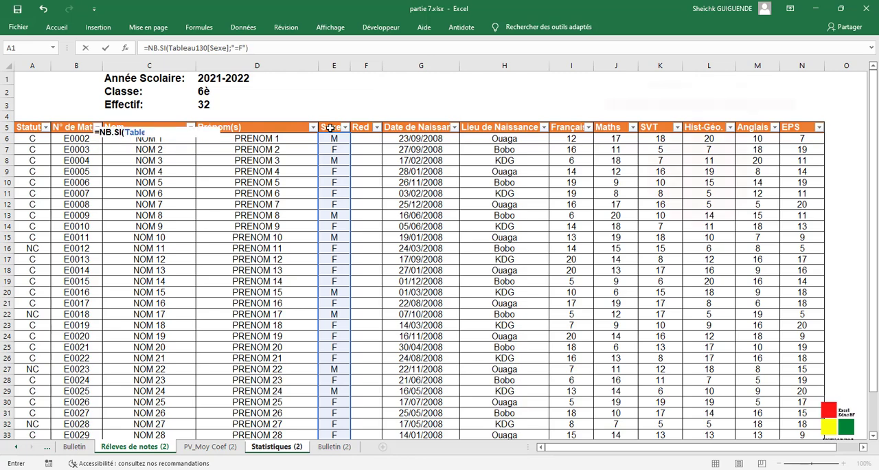
{"action": "key", "text": "Return"}
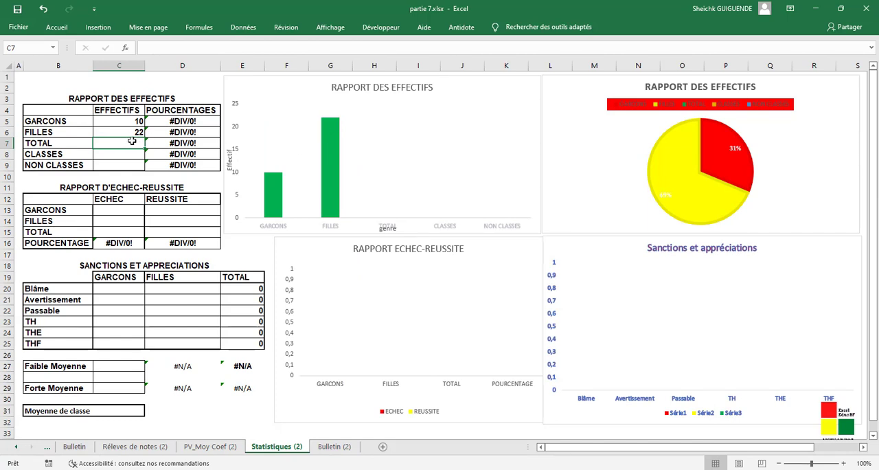
- Calculate the TOTAL of the EFFECTIFS in C7 with the formula =SOMME(C5:C6)
{"action": "type", "text": "="}
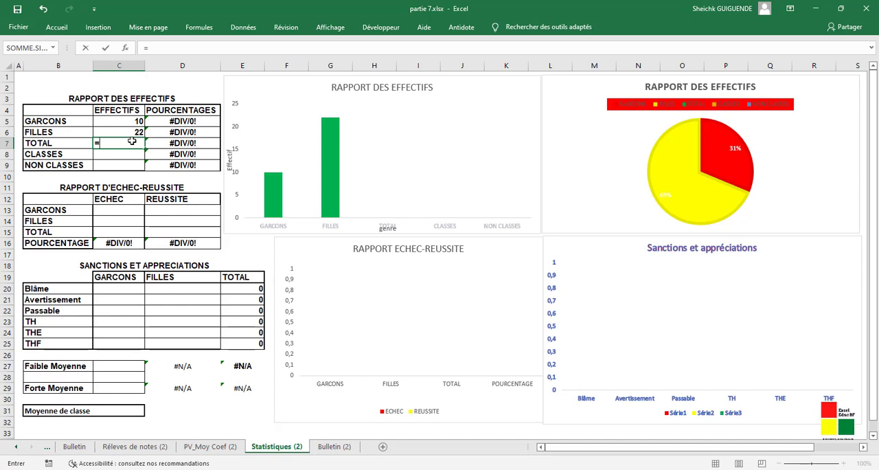
{"action": "type", "text": "Somm"}
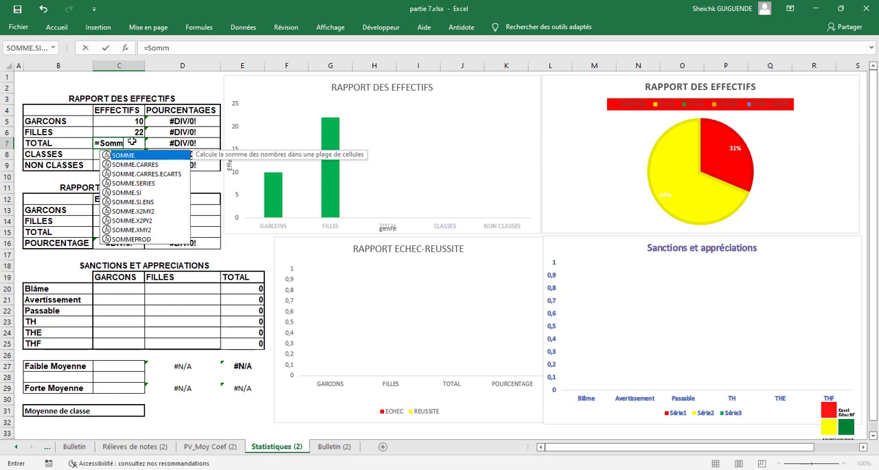
{"action": "key", "text": "Tab"}
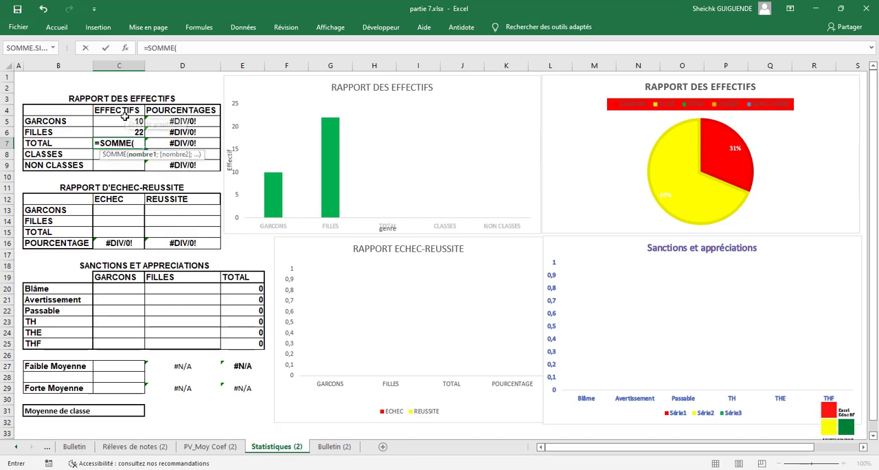
{"action": "left_click_drag", "start_coordinate": [123, 121], "coordinate": [123, 131]}
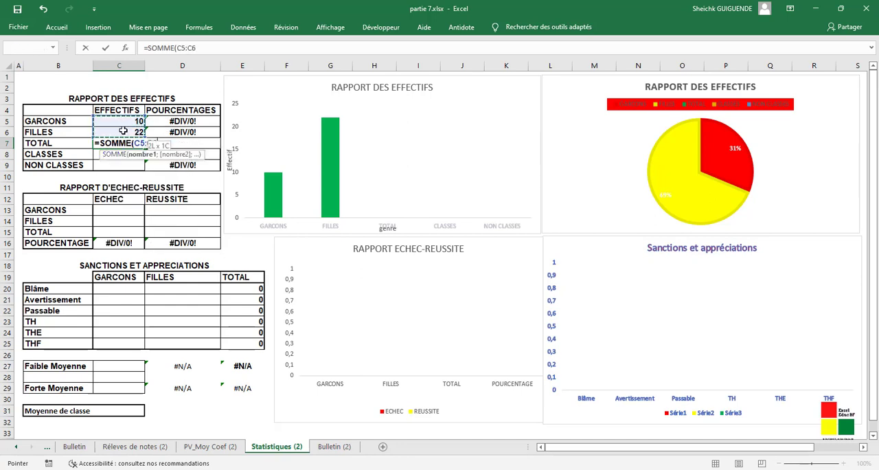
{"action": "type", "text": ")"}
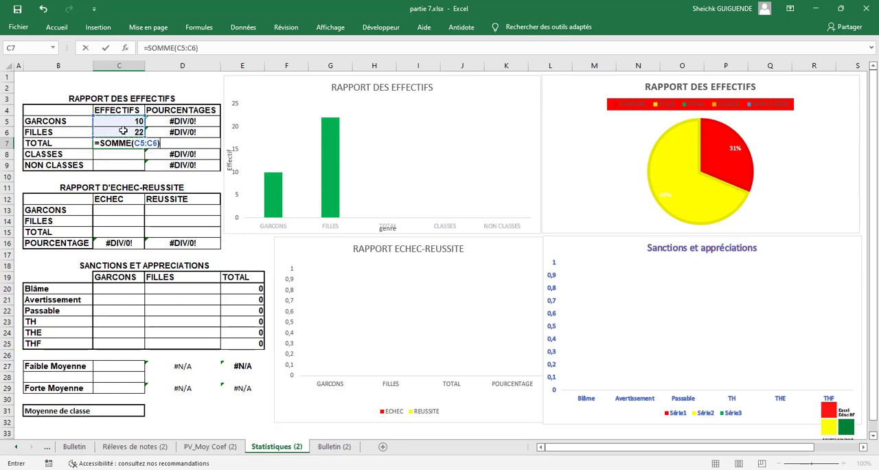
{"action": "key", "text": "Return"}
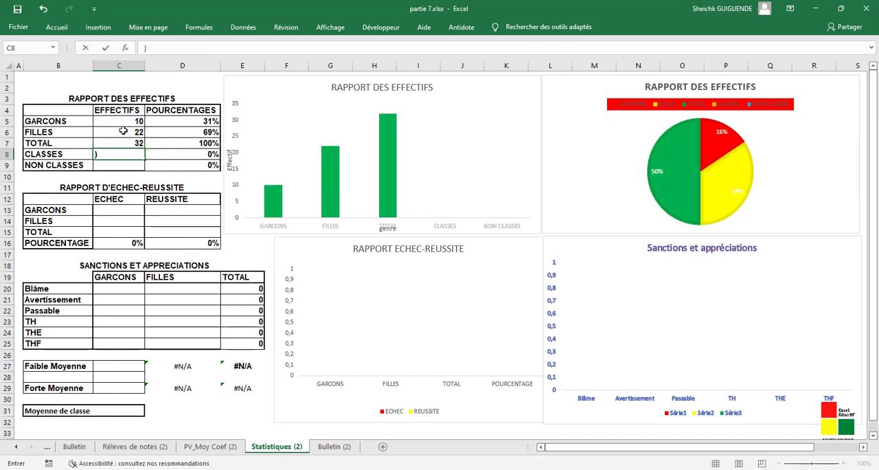
- Count the CLASSES students in C8 with NB.SI over the Statut column of Réleves de notes (2), using the criterion "=C"
{"action": "type", "text": "=NB"}
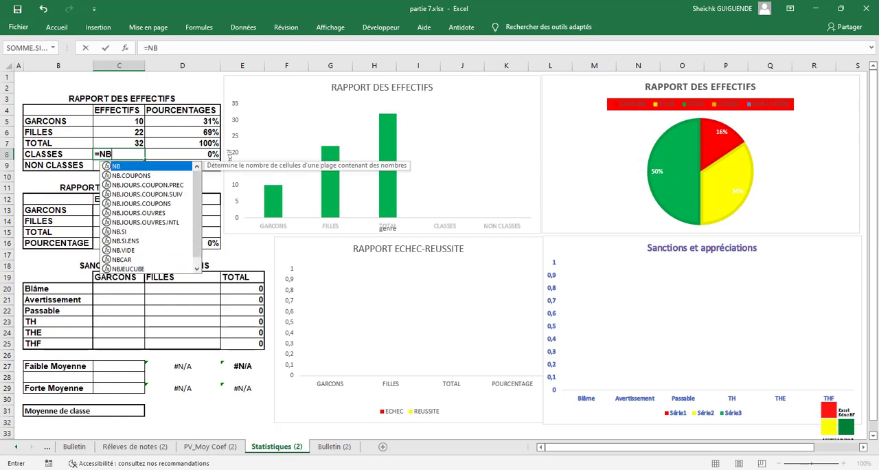
{"action": "double_click", "coordinate": [120, 232]}
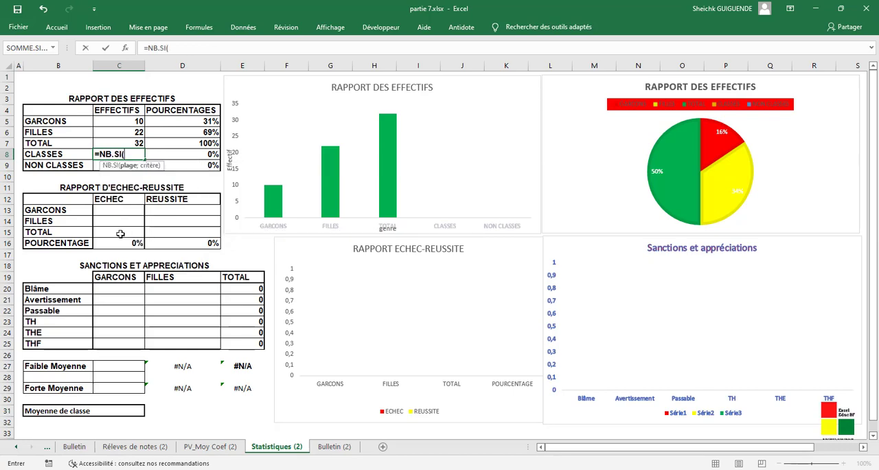
{"action": "left_click", "coordinate": [151, 451]}
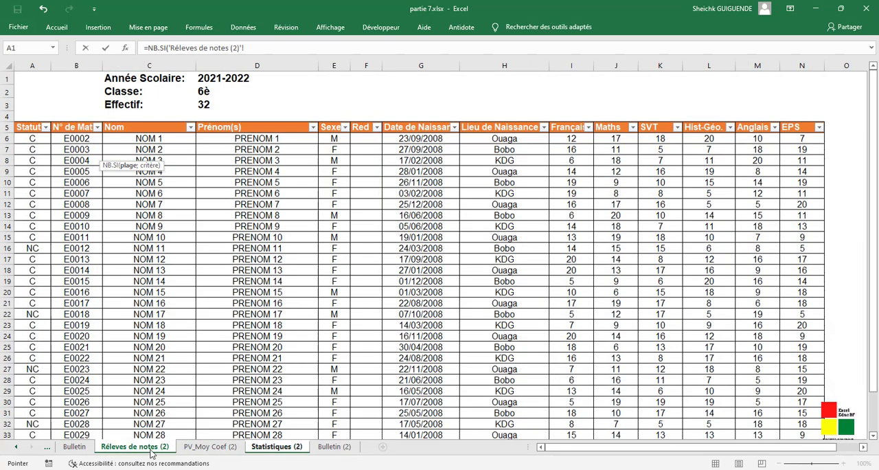
{"action": "left_click_drag", "start_coordinate": [32, 140], "coordinate": [33, 409]}
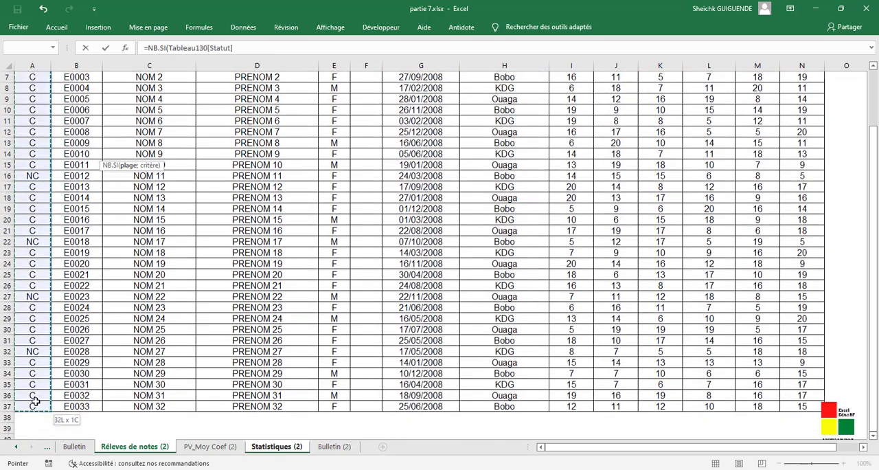
{"action": "left_click", "coordinate": [296, 52]}
{"action": "type", "text": ";"}
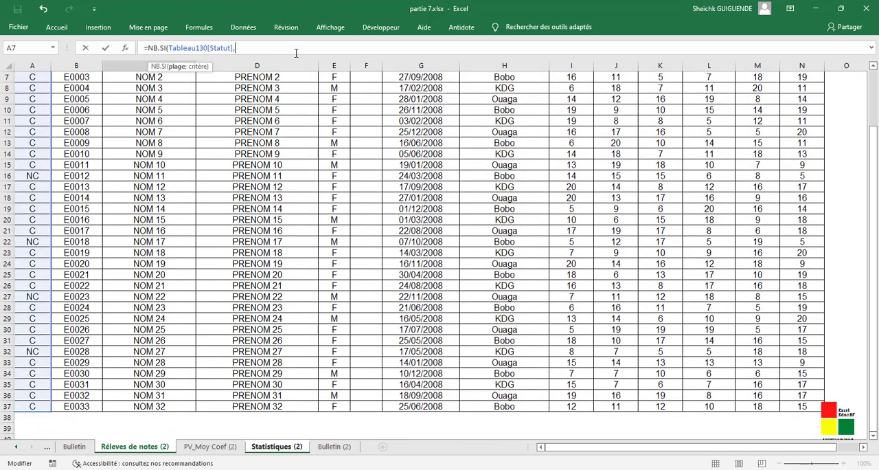
{"action": "type", "text": ";\"=C\")"}
{"action": "key", "text": "Return"}
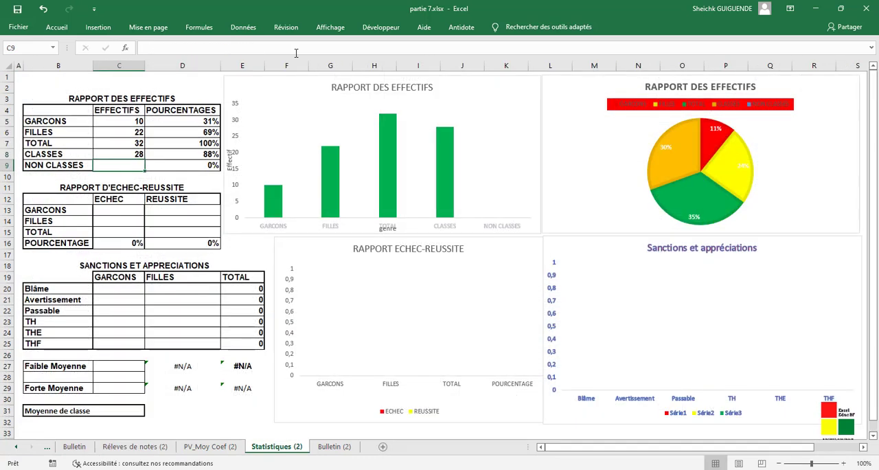
- Count the NON CLASSES students in C9 with NB.SI over the Statut column of Réleves de notes (2), using the criterion "=NC"
{"action": "type", "text": "="}
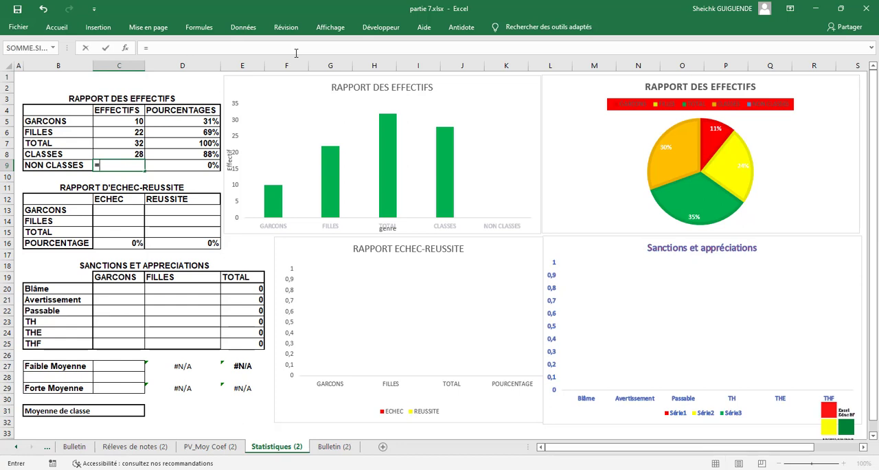
{"action": "type", "text": "N"}
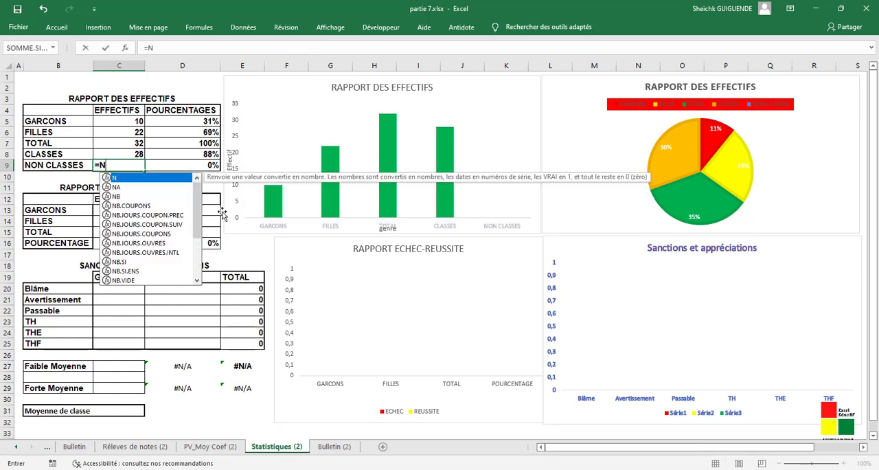
{"action": "double_click", "coordinate": [123, 261]}
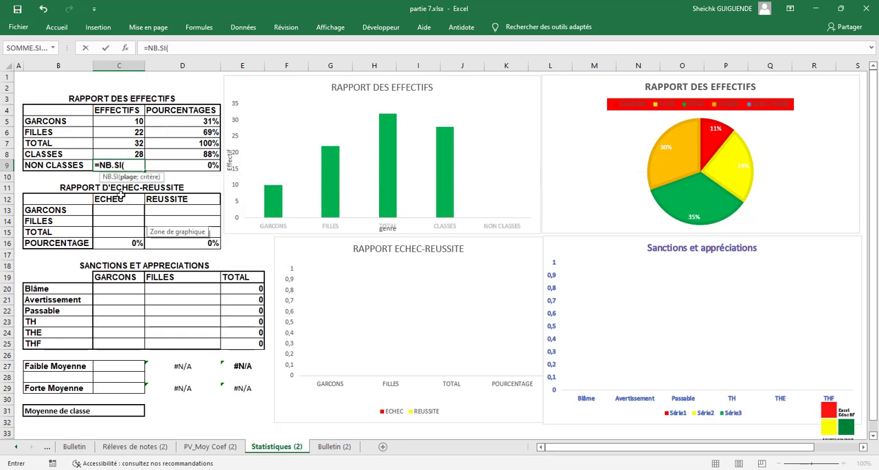
{"action": "left_click", "coordinate": [135, 446]}
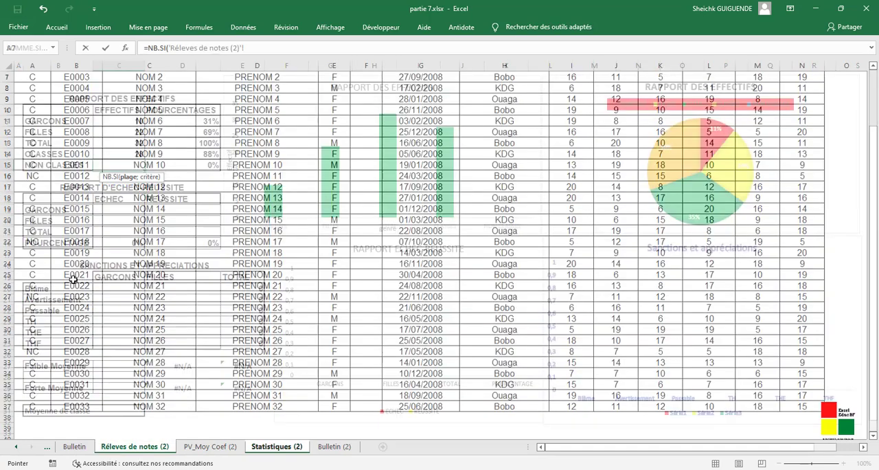
{"action": "left_click_drag", "start_coordinate": [42, 405], "coordinate": [34, 138]}
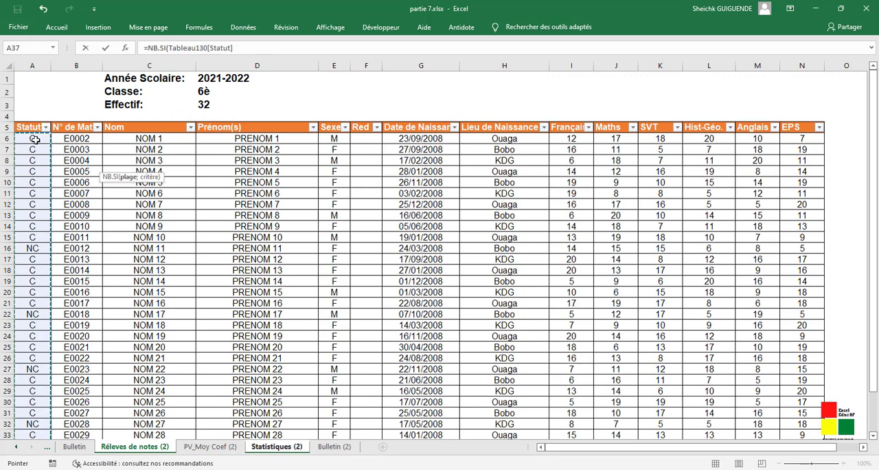
{"action": "type", "text": ";\"="}
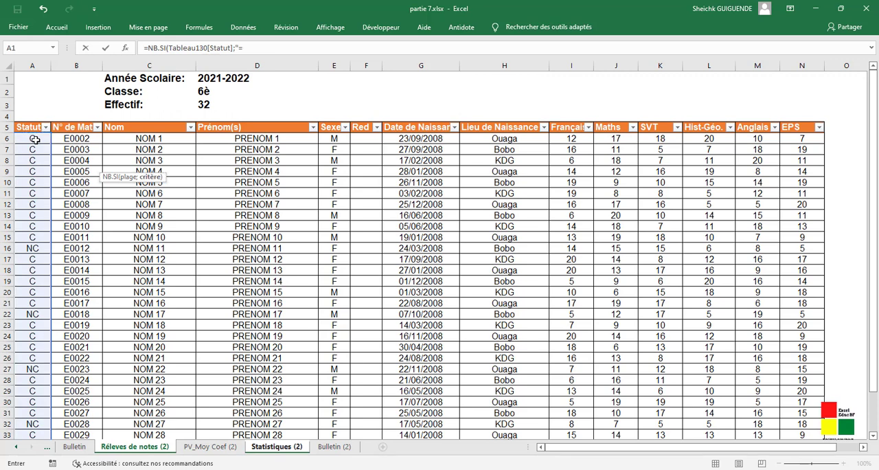
{"action": "type", "text": "NC\")"}
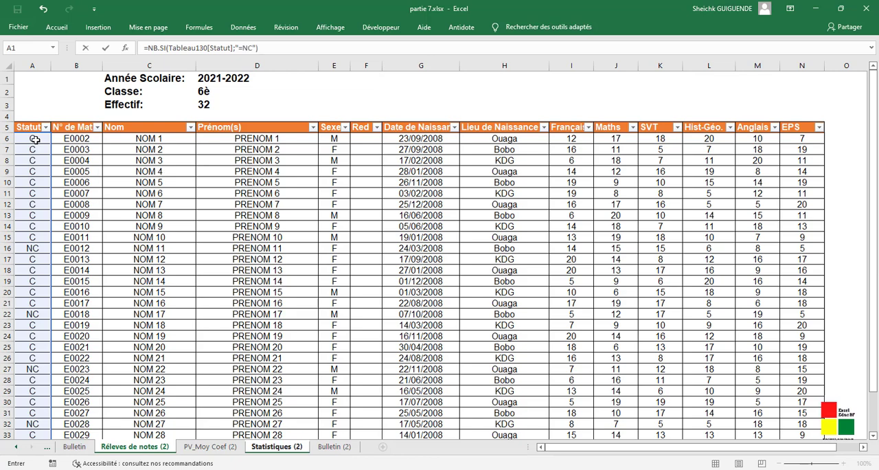
{"action": "key", "text": "Return"}
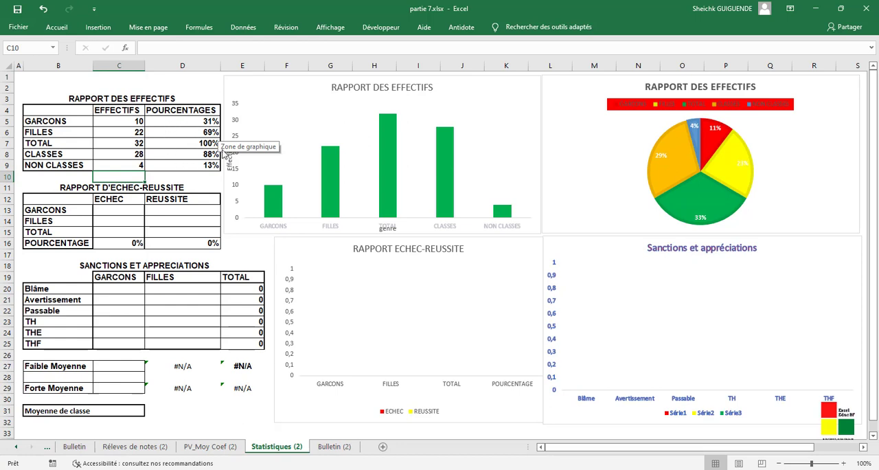
- Review the percentage formulas of the RAPPORT DES EFFECTIFS table in the POURCENTAGES column
{"action": "left_click", "coordinate": [194, 120]}
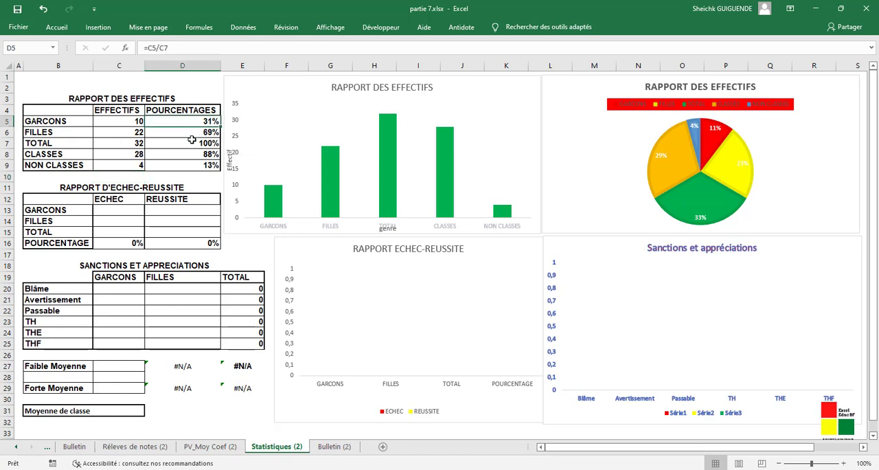
{"action": "left_click", "coordinate": [191, 141]}
{"action": "left_click", "coordinate": [193, 166]}
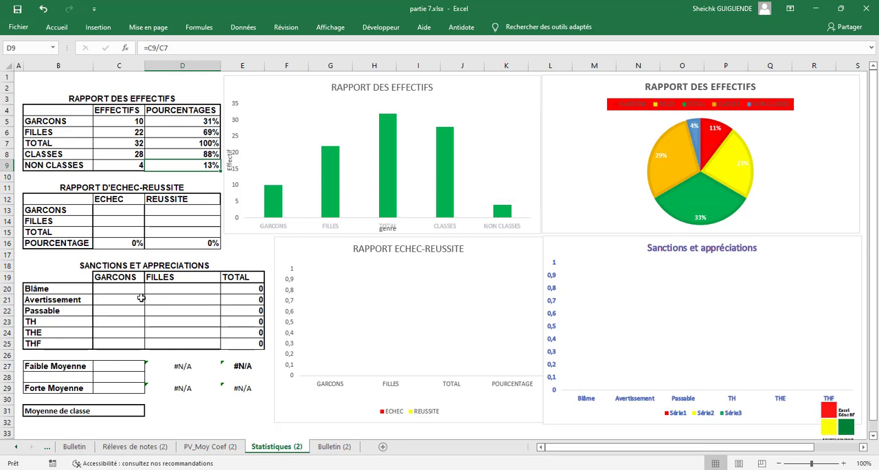
- Start an NB.SI.ENS formula in C13 for the GARCONS ECHEC count, with the Sexe column of Réleves de notes (2) and criterion "=M"
{"action": "left_click", "coordinate": [118, 208]}
{"action": "type", "text": "="}
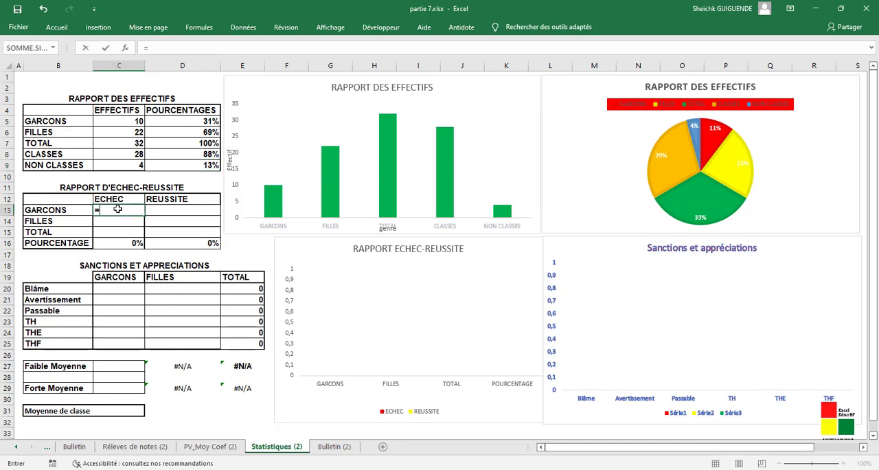
{"action": "type", "text": "NB"}
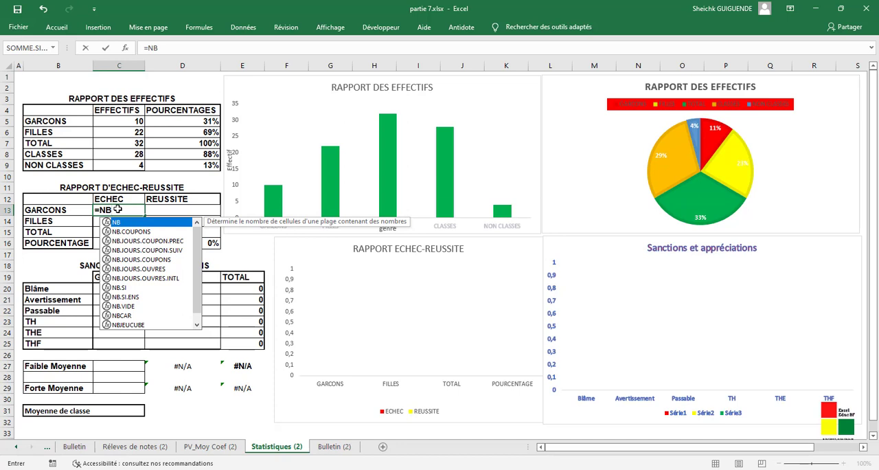
{"action": "left_click", "coordinate": [121, 298]}
{"action": "double_click", "coordinate": [121, 298]}
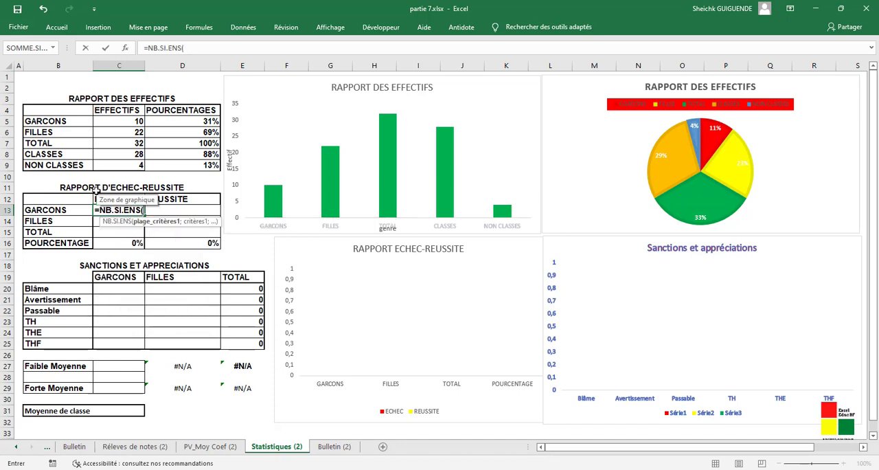
{"action": "left_click", "coordinate": [147, 446]}
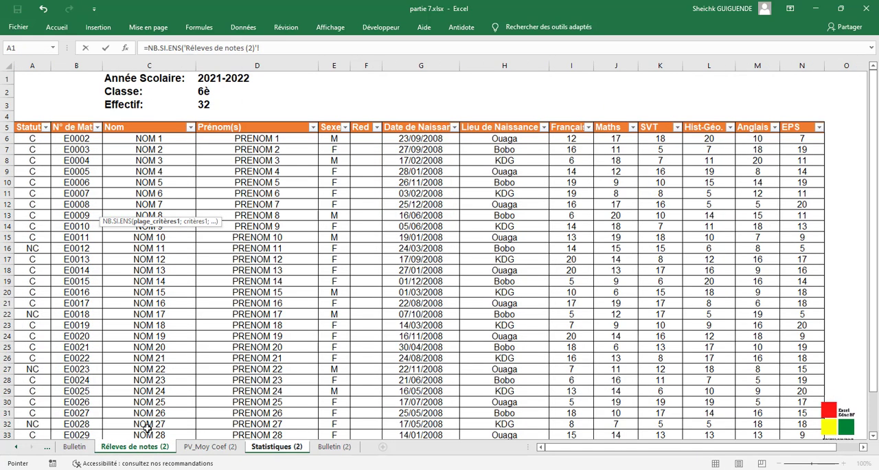
{"action": "left_click_drag", "start_coordinate": [333, 138], "coordinate": [335, 407]}
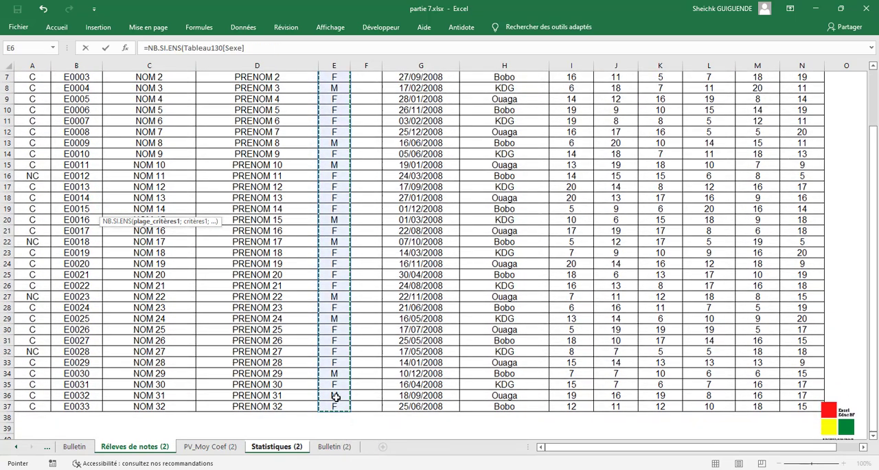
{"action": "type", "text": ";"}
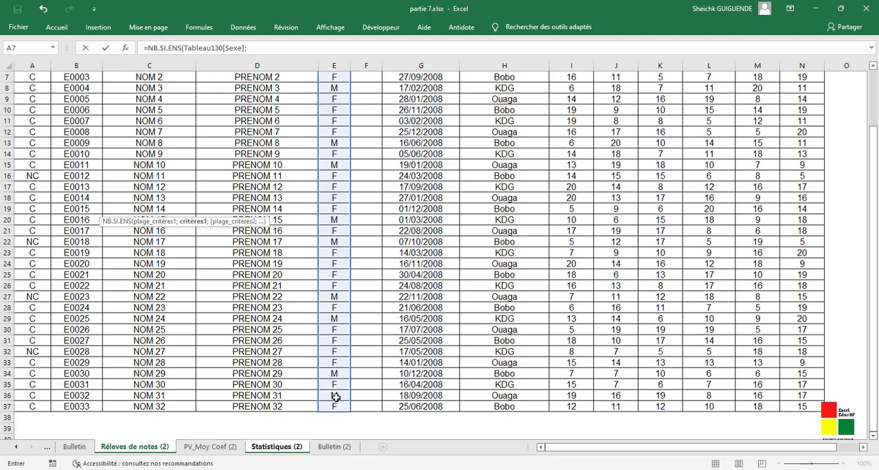
{"action": "type", "text": "\"=M\";"}
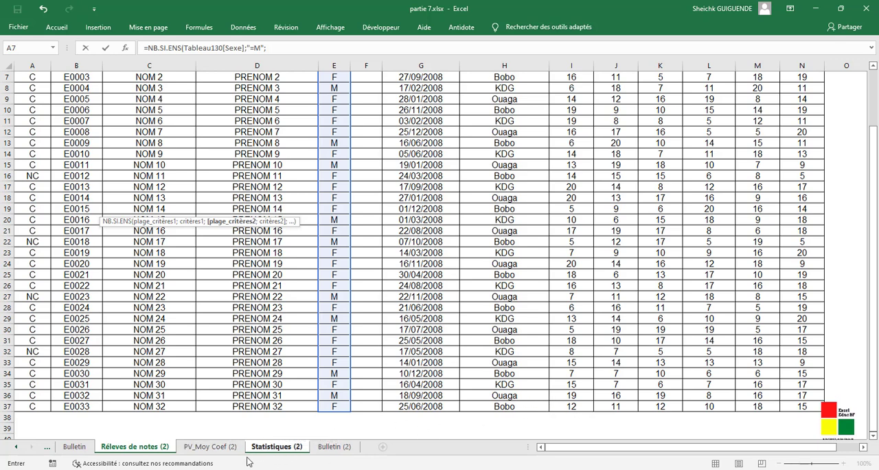
- Complete the C13 formula with the Moyenne column of PV_Moy Coef (2) as second criteria range and the criterion "<10"
{"action": "left_click", "coordinate": [218, 446]}
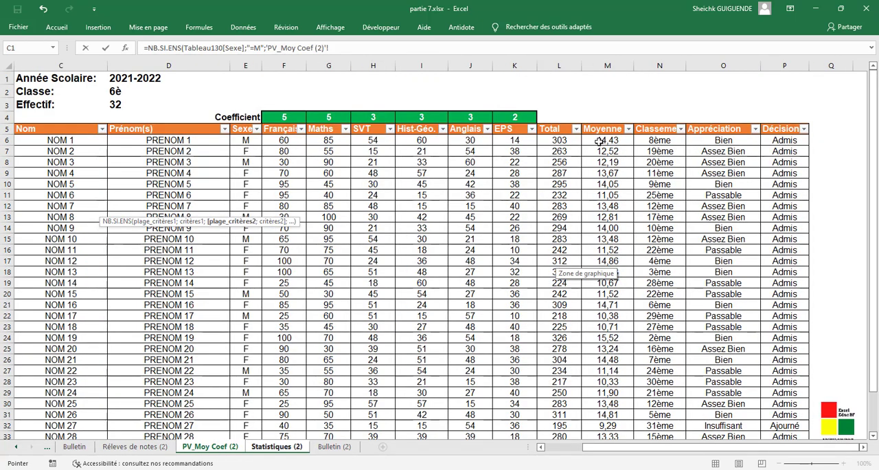
{"action": "left_click_drag", "start_coordinate": [599, 141], "coordinate": [606, 419]}
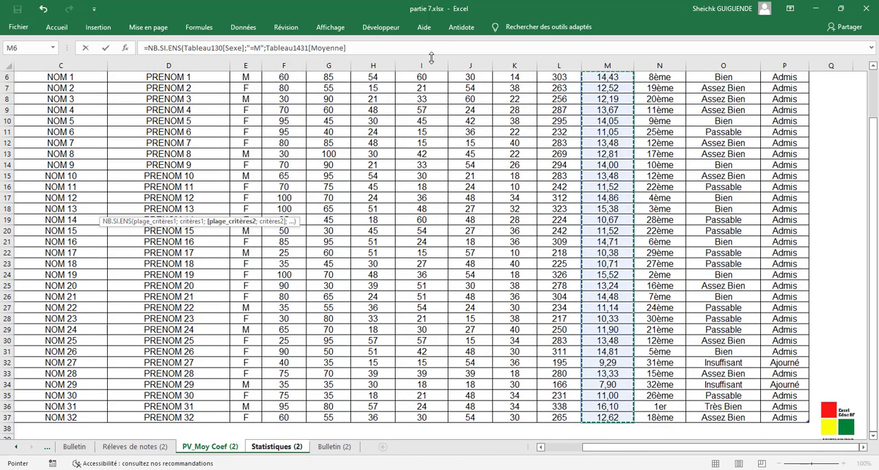
{"action": "type", "text": ";\"<10"}
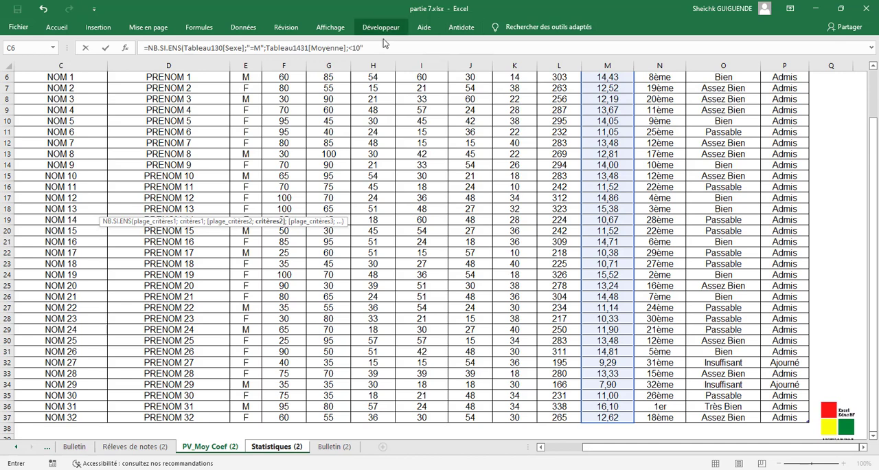
{"action": "left_click", "coordinate": [352, 48]}
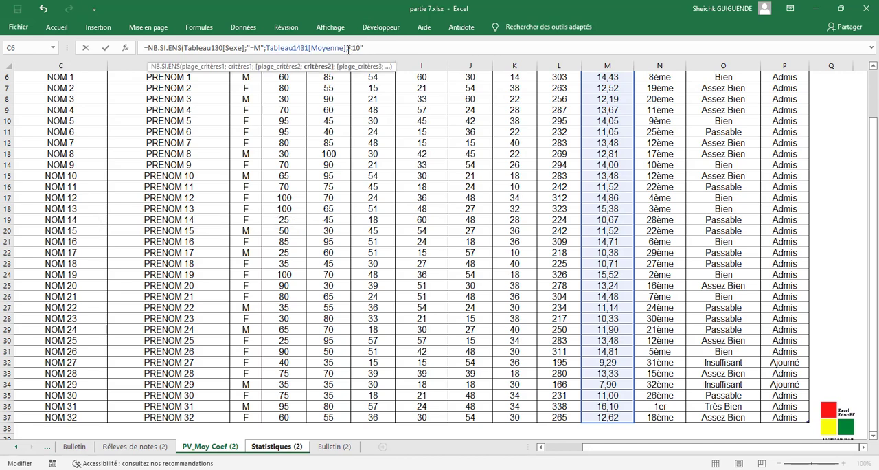
{"action": "left_click", "coordinate": [349, 47]}
{"action": "left_click", "coordinate": [350, 47]}
{"action": "type", "text": ")"}
{"action": "key", "text": "Return"}
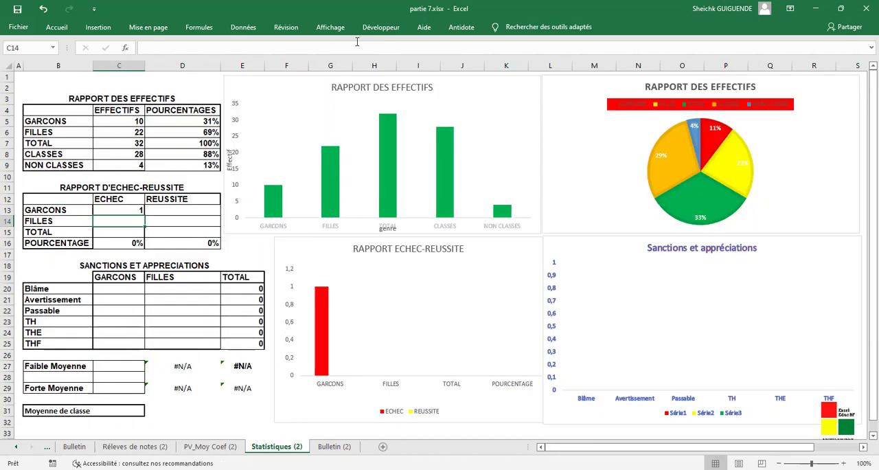
- Copy the C13 formula text into C14 and change its Sexe criterion to "=F" to count the FILLES in ECHEC
{"action": "left_click", "coordinate": [122, 210]}
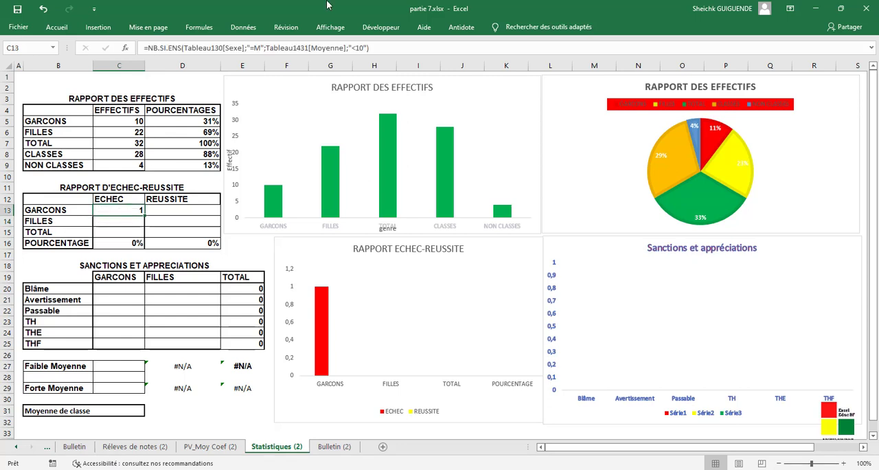
{"action": "left_click_drag", "start_coordinate": [369, 48], "coordinate": [96, 50]}
{"action": "key", "text": "ctrl+c"}
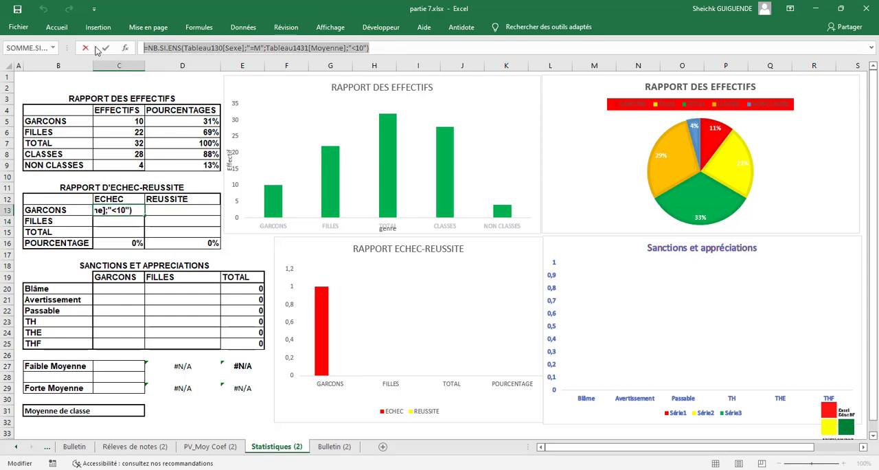
{"action": "left_click", "coordinate": [377, 48]}
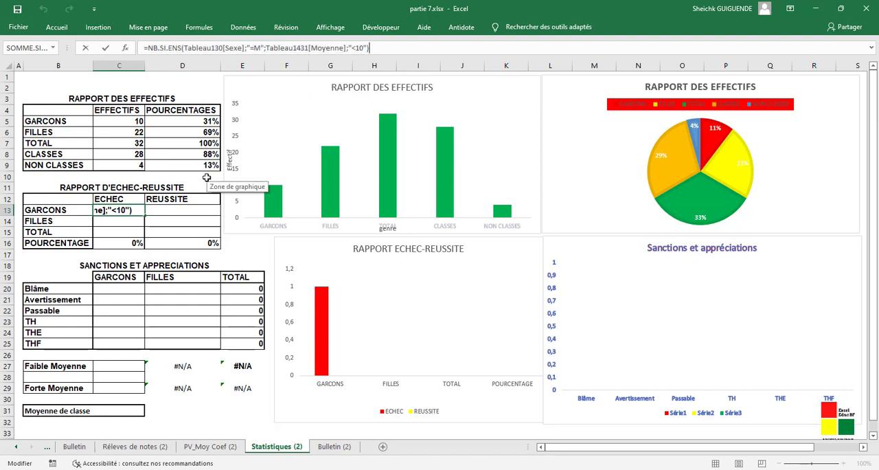
{"action": "key", "text": "Return"}
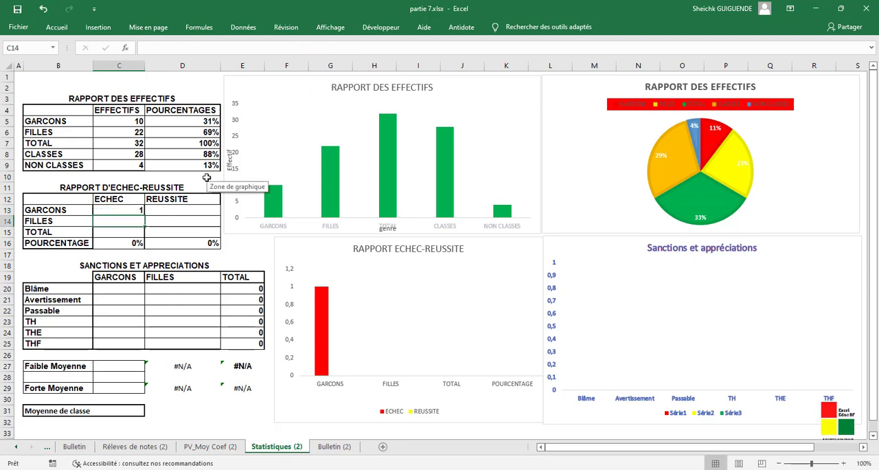
{"action": "left_click", "coordinate": [270, 48]}
{"action": "key", "text": "ctrl+v"}
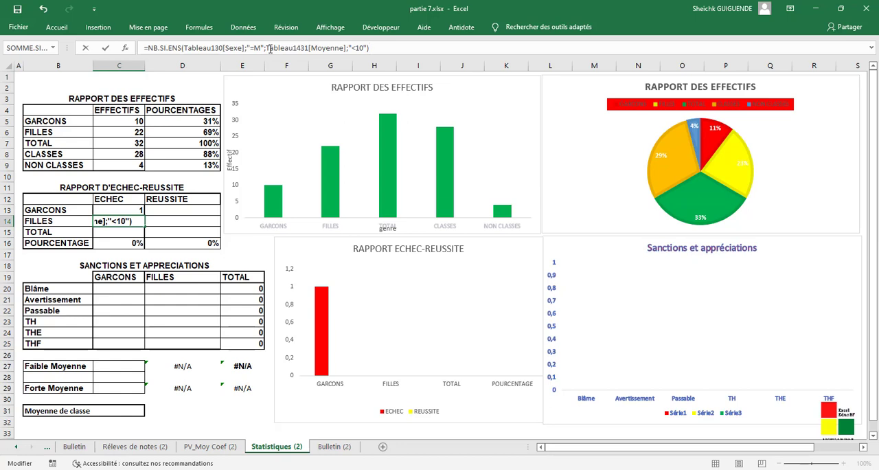
{"action": "left_click", "coordinate": [261, 48]}
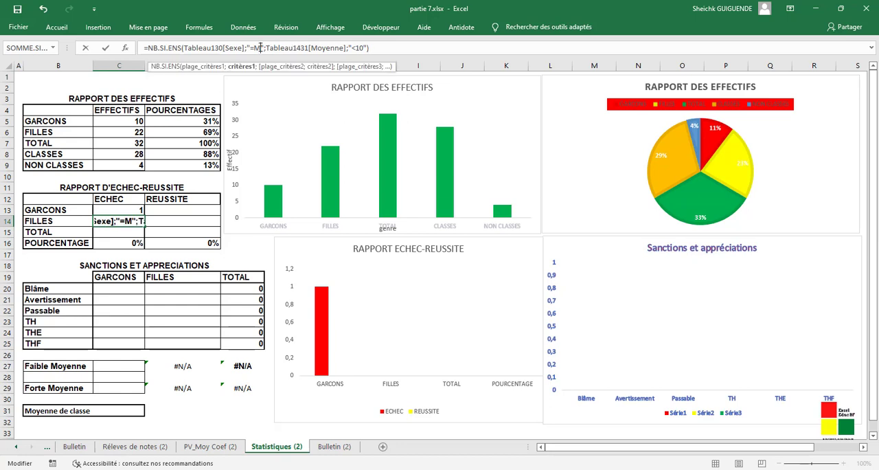
{"action": "key", "text": "BackSpace"}
{"action": "type", "text": "F"}
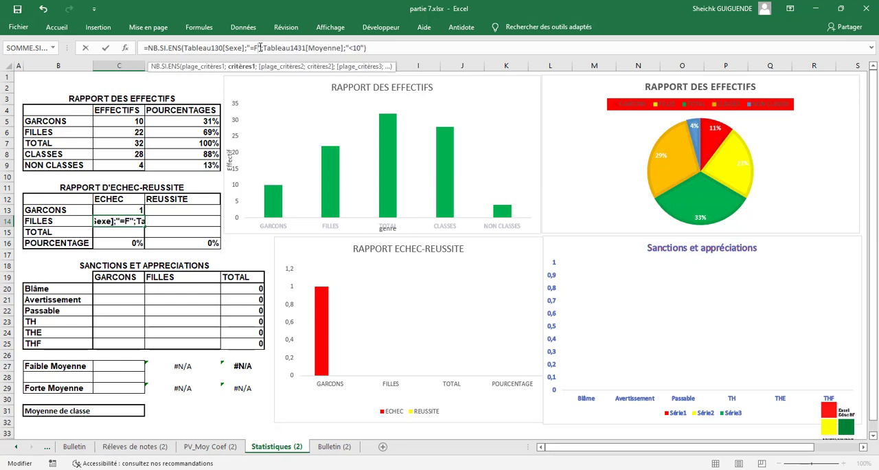
{"action": "key", "text": "Return"}
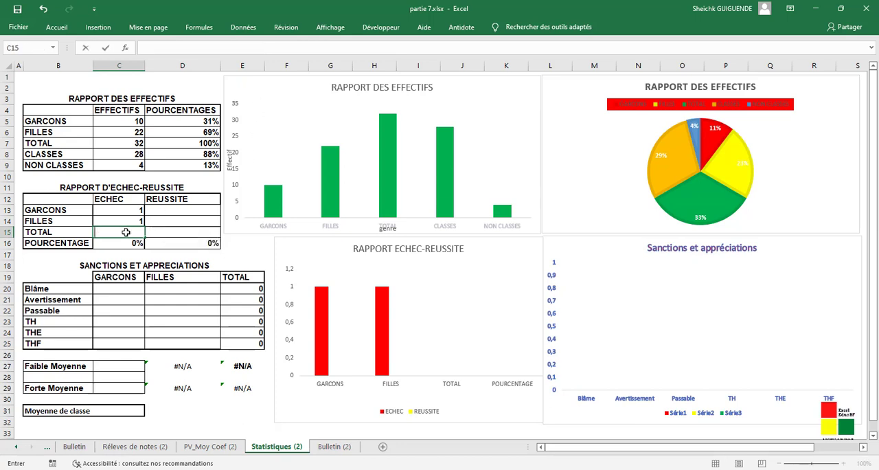
- Calculate the TOTAL of the ECHEC column in C15 with the formula =SOMME(C13:C14)
{"action": "type", "text": "=SOM"}
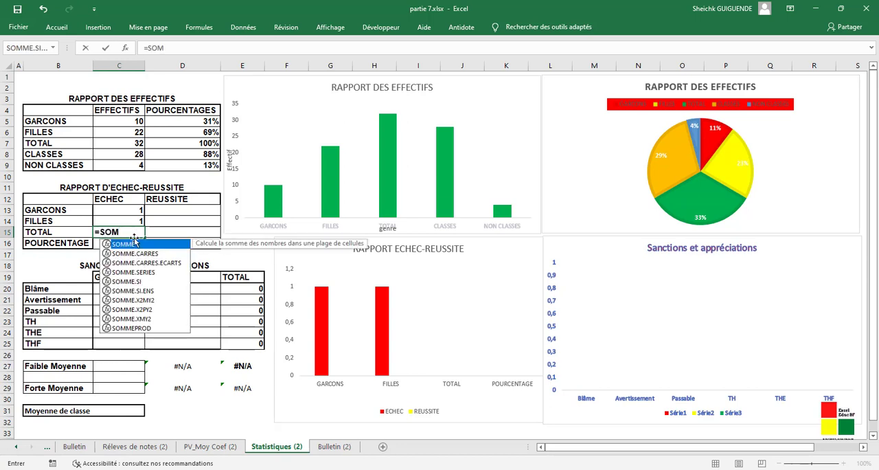
{"action": "double_click", "coordinate": [130, 244]}
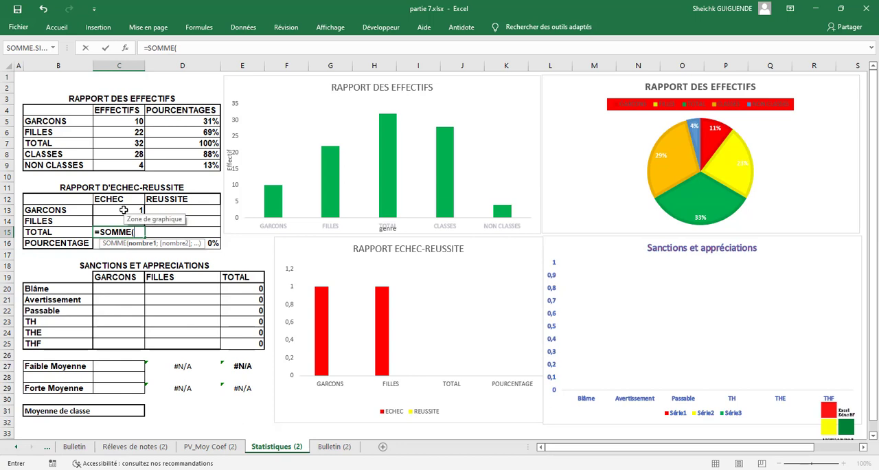
{"action": "left_click_drag", "start_coordinate": [124, 210], "coordinate": [126, 220]}
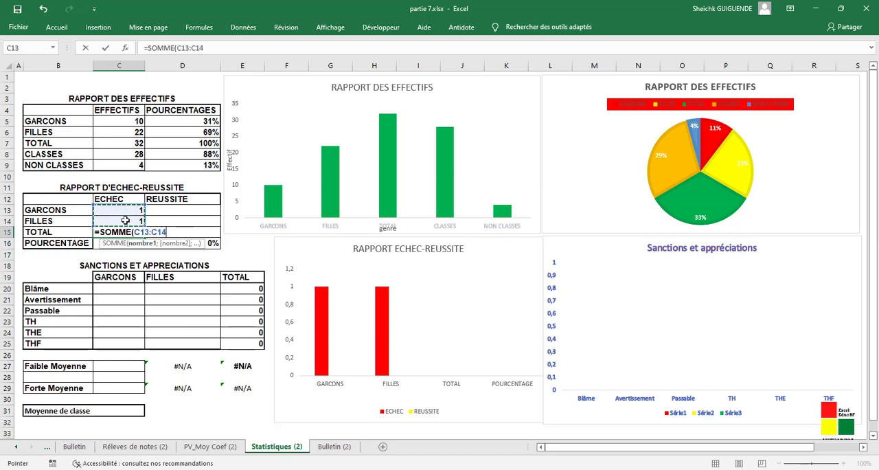
{"action": "type", "text": "°"}
{"action": "key", "text": "BackSpace"}
{"action": "type", "text": ")"}
{"action": "key", "text": "Return"}
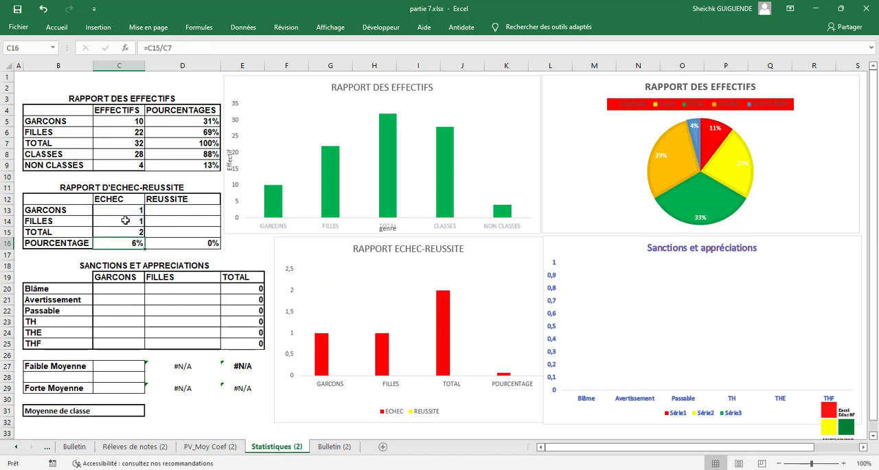
- Copy the C13 formula text into D13 and change its Moyenne criterion to ">=10" to count the GARCONS in REUSSITE
{"action": "left_click", "coordinate": [182, 209]}
{"action": "left_click", "coordinate": [130, 211]}
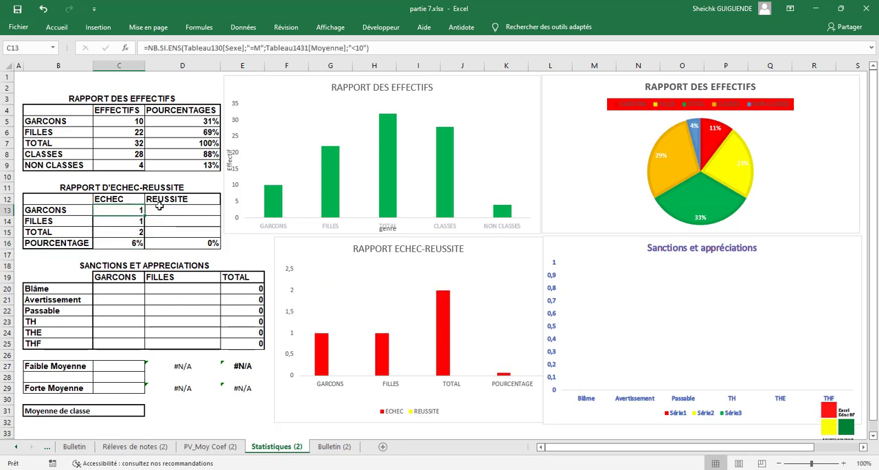
{"action": "left_click", "coordinate": [158, 207]}
{"action": "left_click", "coordinate": [319, 46]}
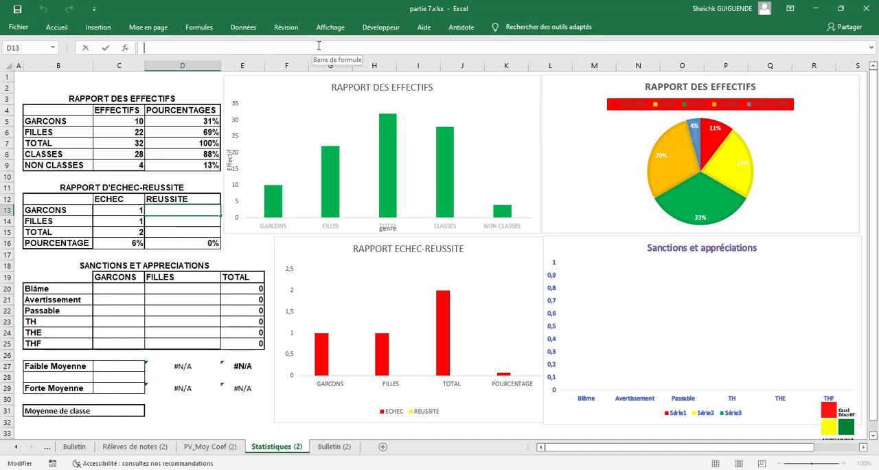
{"action": "type", "text": "=NB.SI.ENS(Tableau130[Sexe];\"=M\";Tableau1431[Moyenne];\"<10\")"}
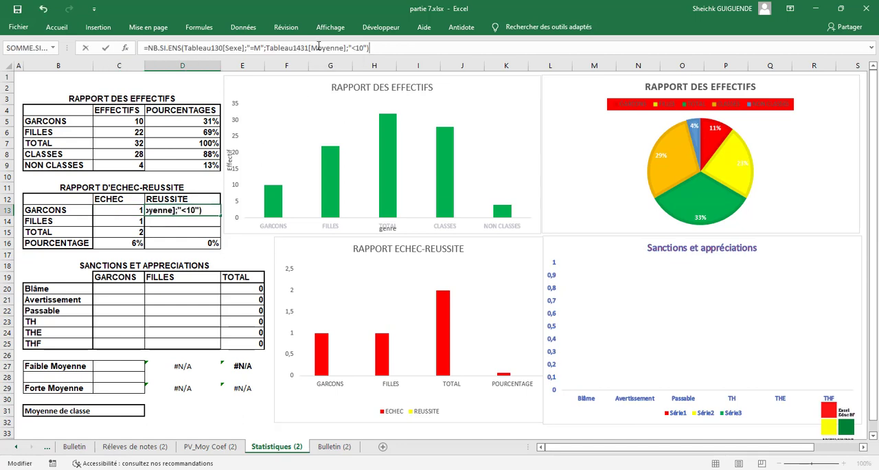
{"action": "left_click", "coordinate": [355, 48]}
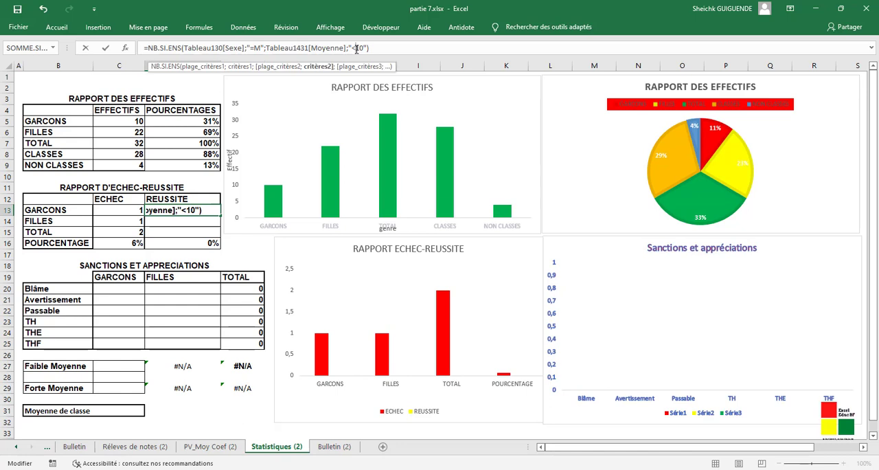
{"action": "key", "text": "BackSpace"}
{"action": "type", "text": ">="}
{"action": "key", "text": "BackSpace"}
{"action": "type", "text": "="}
{"action": "left_click", "coordinate": [375, 49]}
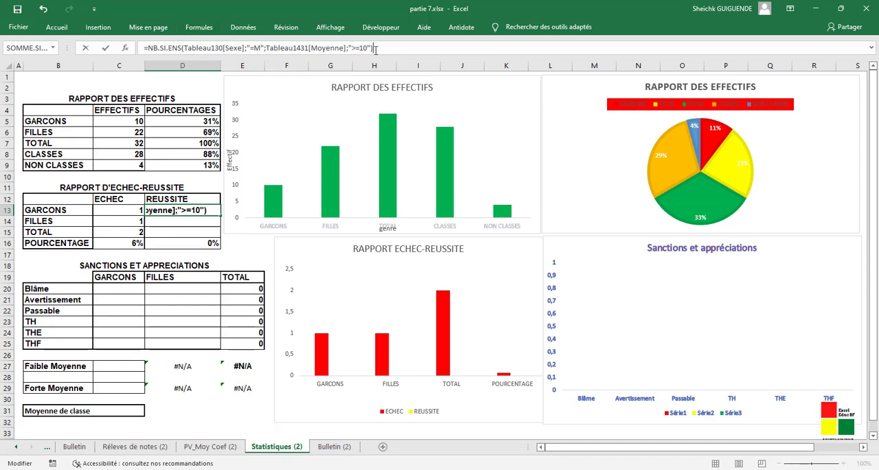
{"action": "key", "text": "Return"}
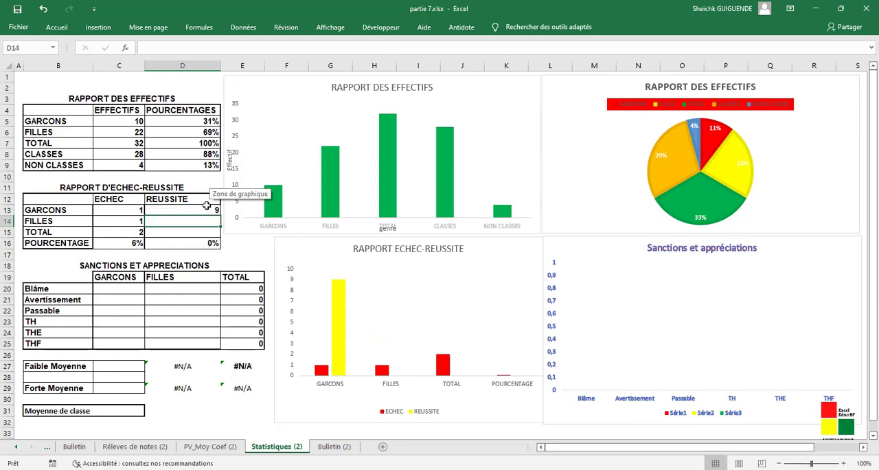
- Paste the same formula text into D14 with the Sexe criterion "=F" and Moyenne criterion ">=10" to count the FILLES in REUSSITE
{"action": "left_click", "coordinate": [264, 46]}
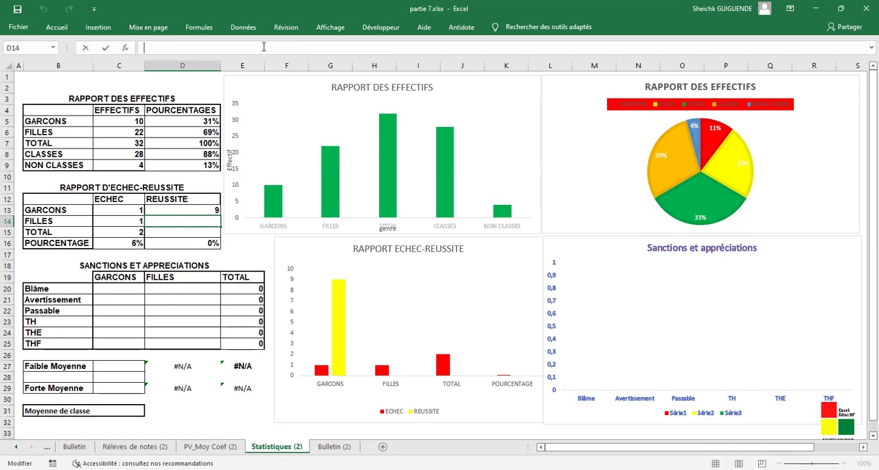
{"action": "type", "text": "=NB.SI.ENS(Tableau130[Sexe];\"=M\";Tableau1431[Moyenne];\"<10\")"}
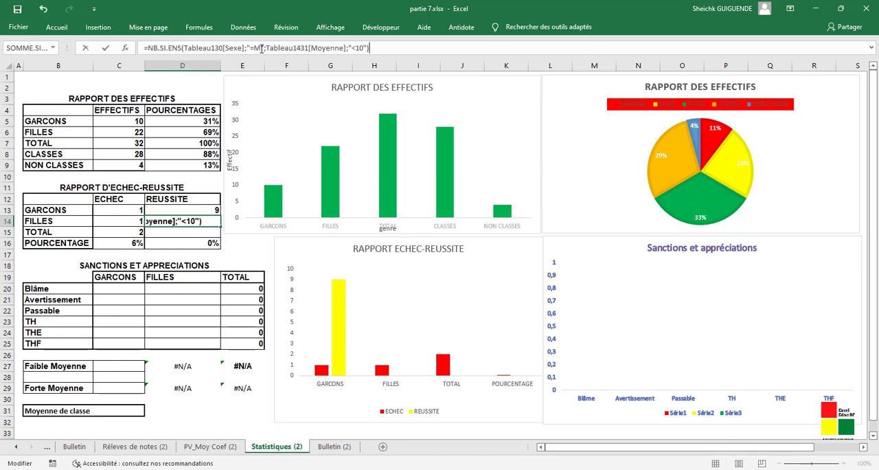
{"action": "left_click", "coordinate": [261, 48]}
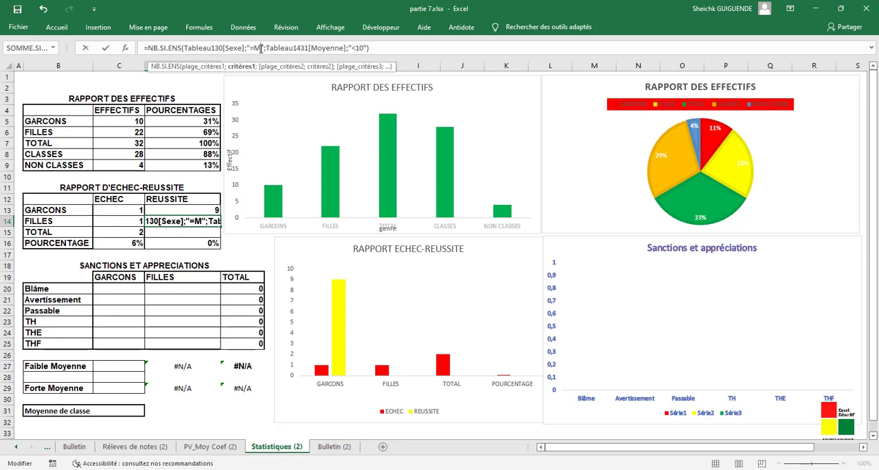
{"action": "key", "text": "BackSpace"}
{"action": "type", "text": "F"}
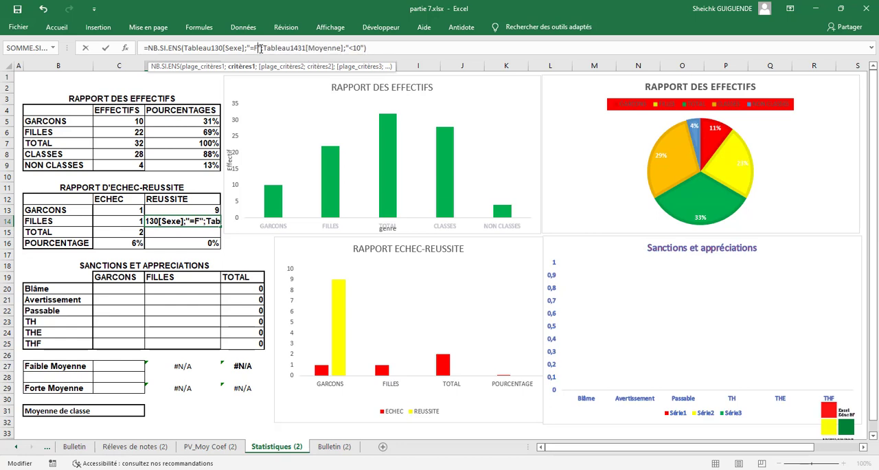
{"action": "left_click", "coordinate": [355, 47]}
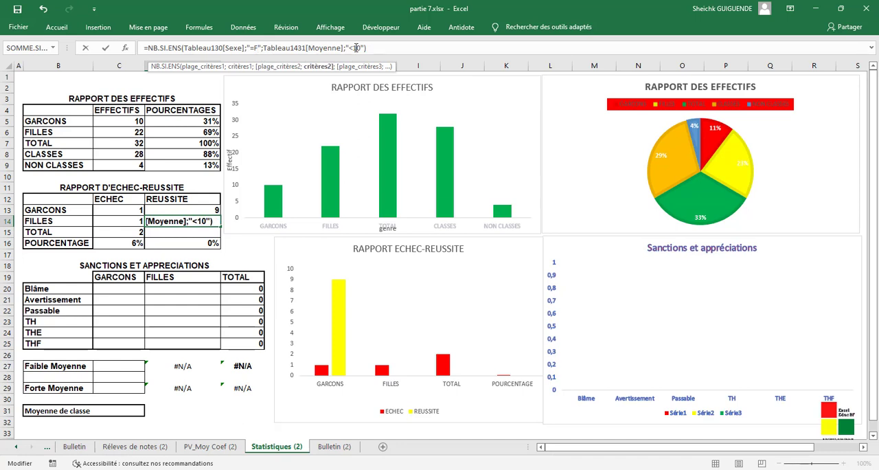
{"action": "key", "text": "BackSpace"}
{"action": "type", "text": ">+"}
{"action": "key", "text": "BackSpace"}
{"action": "type", "text": "="}
{"action": "left_click", "coordinate": [375, 47]}
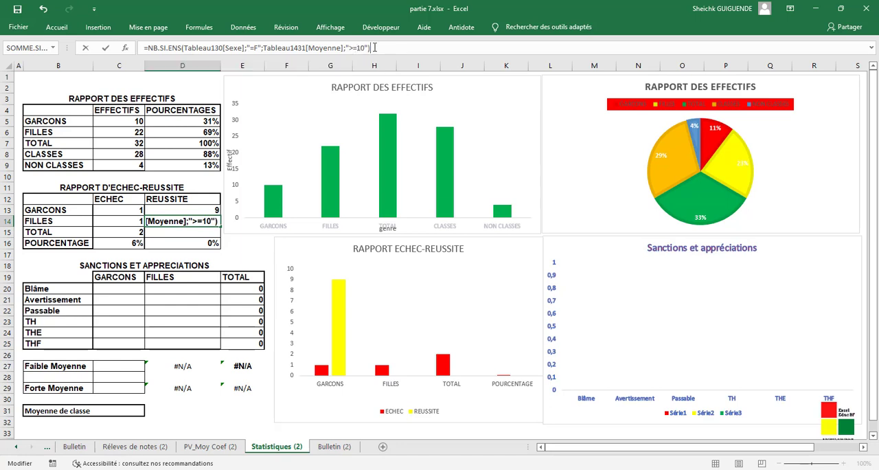
{"action": "key", "text": "Return"}
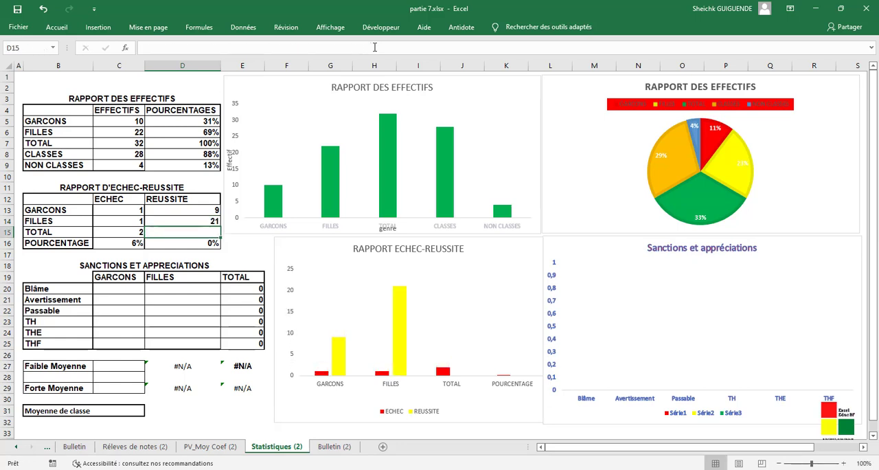
- Calculate the TOTAL of the REUSSITE column in D15 with the formula =SOMME(D13:D14)
{"action": "type", "text": "="}
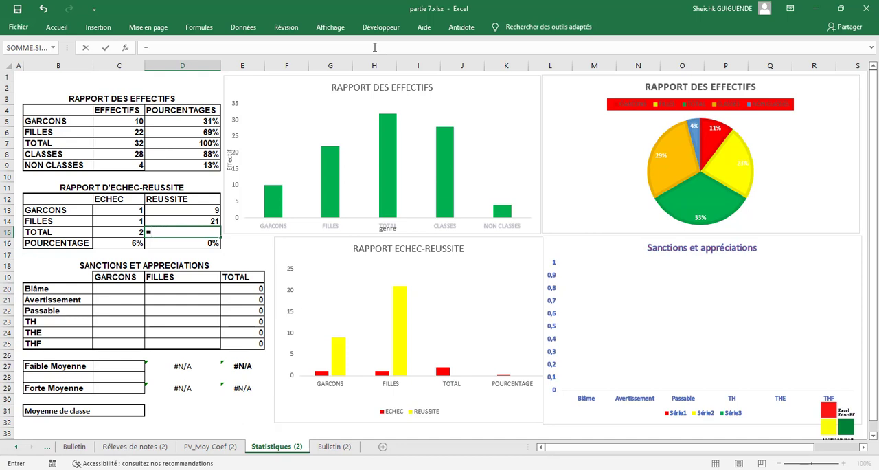
{"action": "type", "text": "S"}
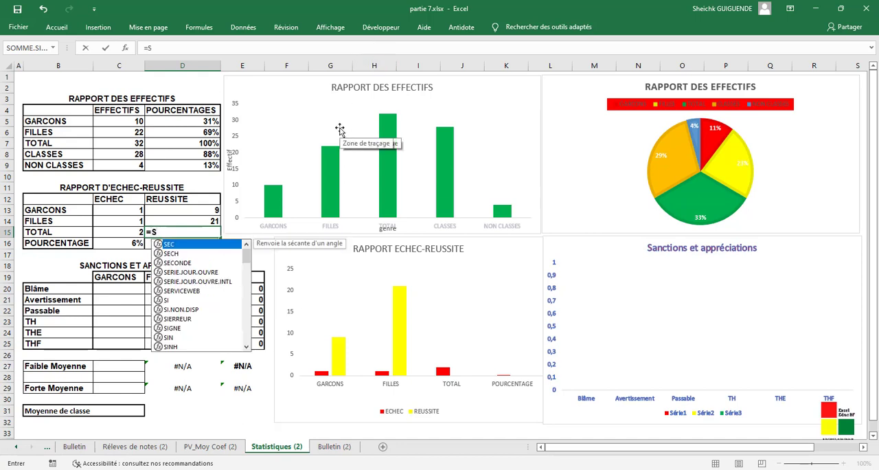
{"action": "type", "text": "omm"}
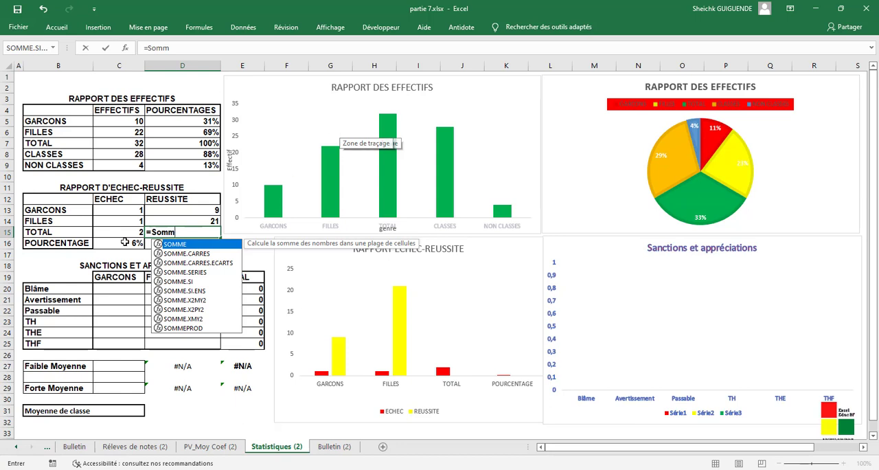
{"action": "double_click", "coordinate": [197, 246]}
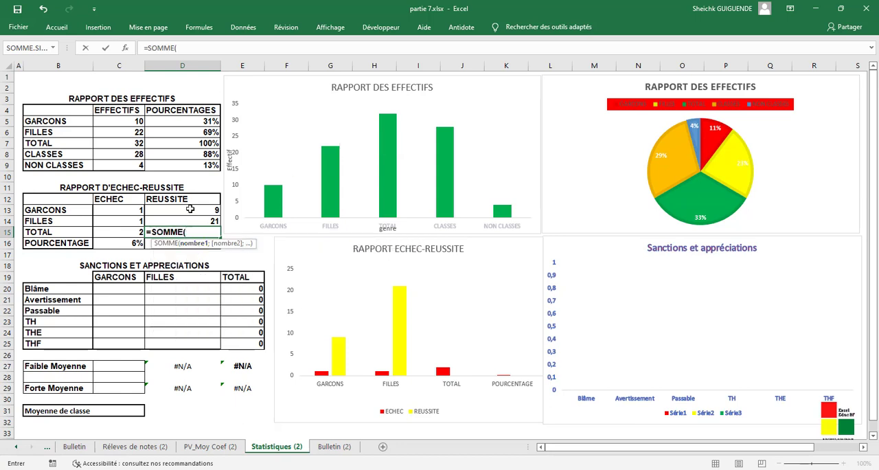
{"action": "left_click_drag", "start_coordinate": [190, 210], "coordinate": [190, 218]}
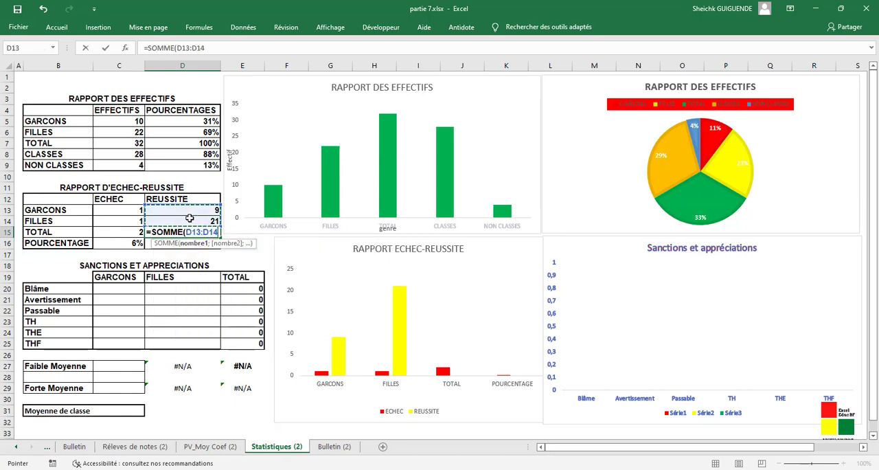
{"action": "type", "text": ")"}
{"action": "key", "text": "Return"}
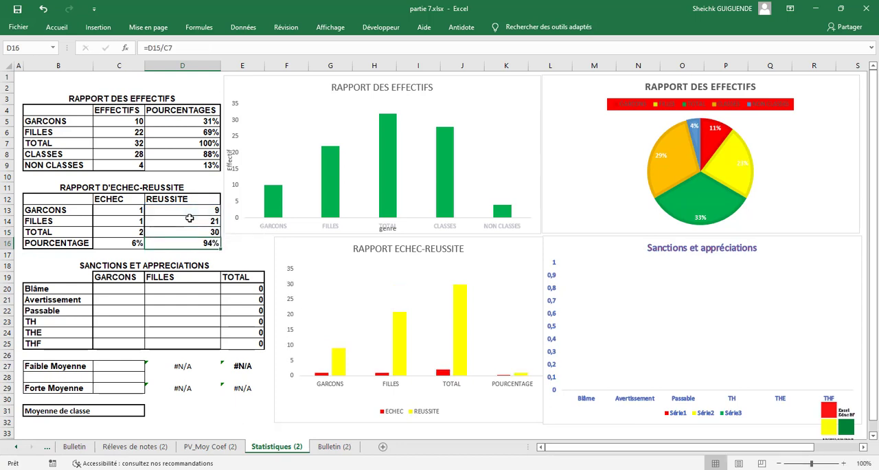
- Start an NB.SI.ENS formula in C20 for the GARCONS Blâme count, with the Sexe column of PV_Moy Coef (2) and criterion "=M"
{"action": "left_click", "coordinate": [121, 287]}
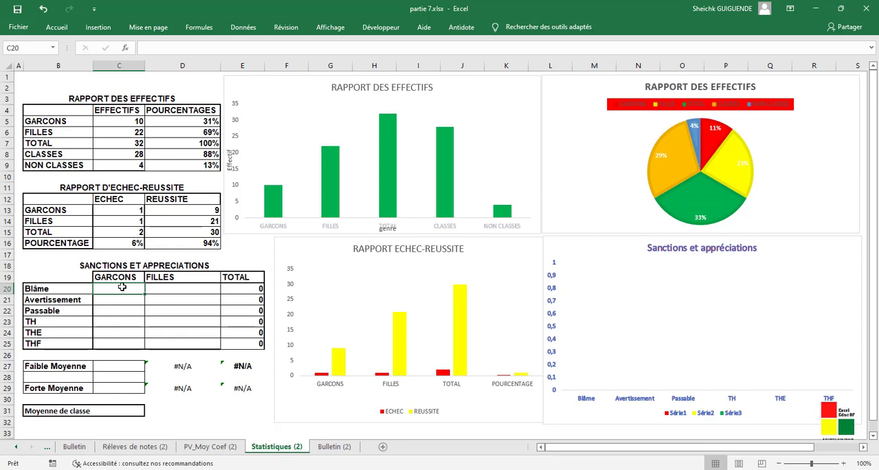
{"action": "type", "text": "="}
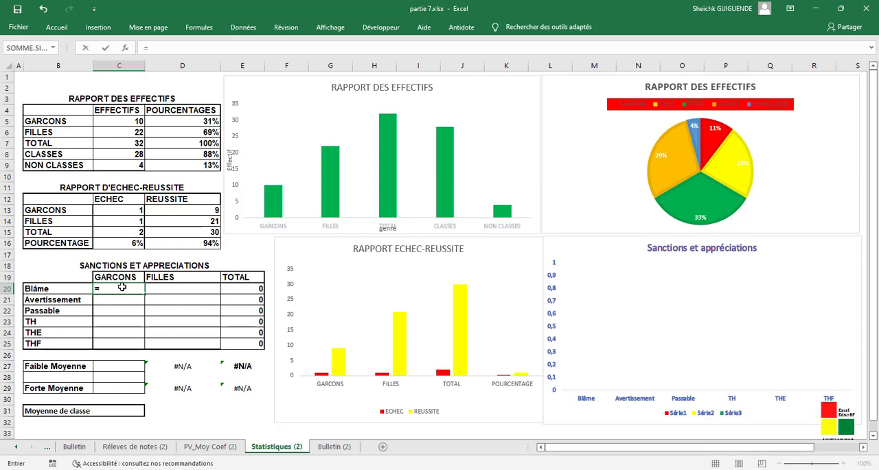
{"action": "type", "text": "NB"}
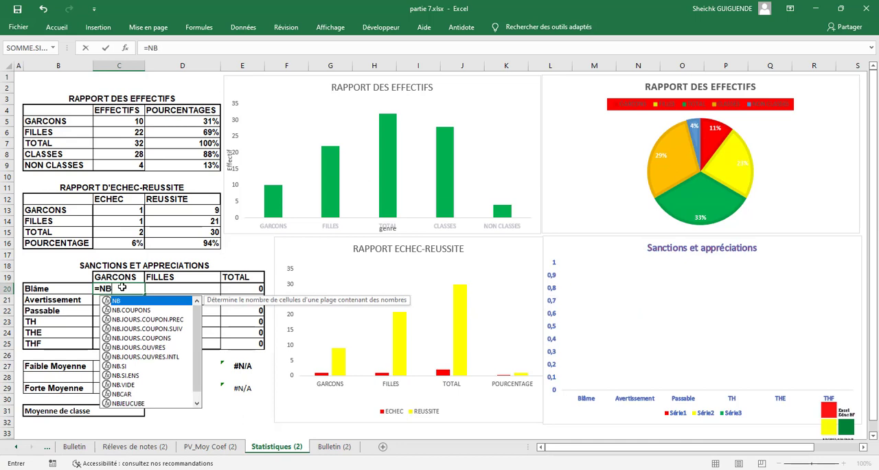
{"action": "left_click", "coordinate": [125, 367]}
{"action": "double_click", "coordinate": [125, 367]}
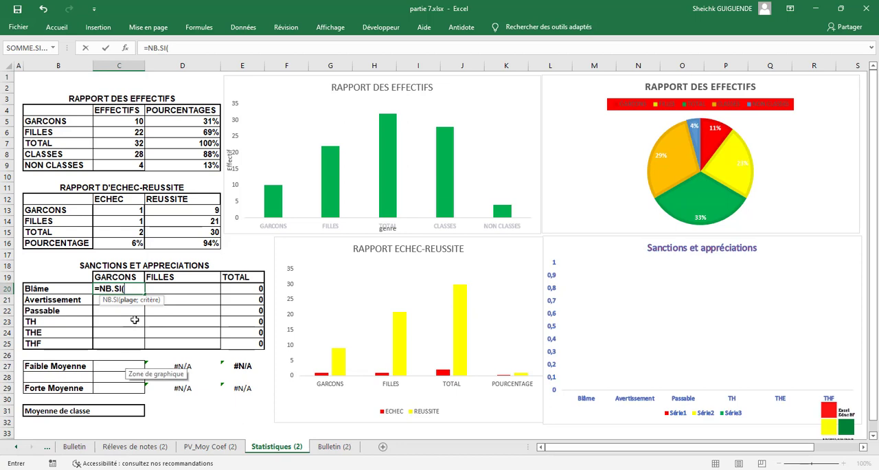
{"action": "key", "text": "BackSpace"}
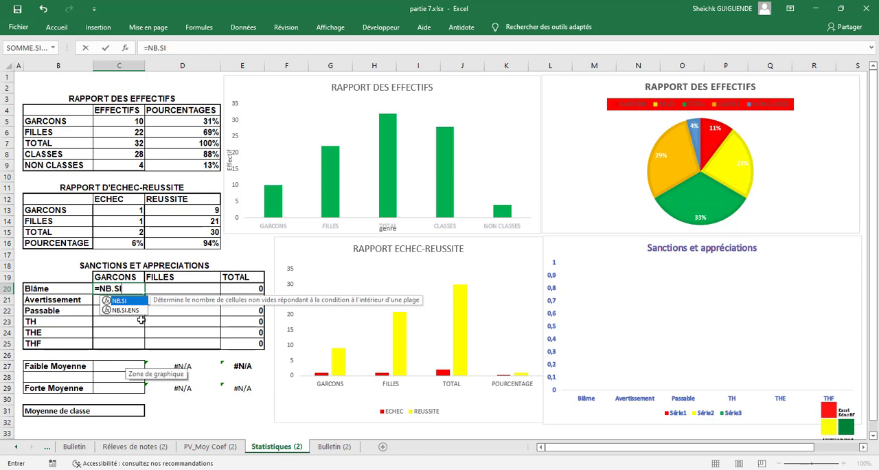
{"action": "double_click", "coordinate": [124, 311]}
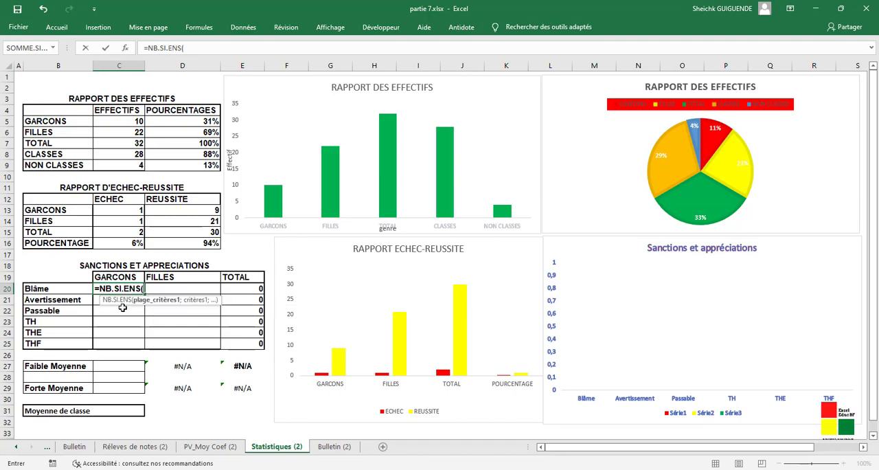
{"action": "left_click", "coordinate": [213, 446]}
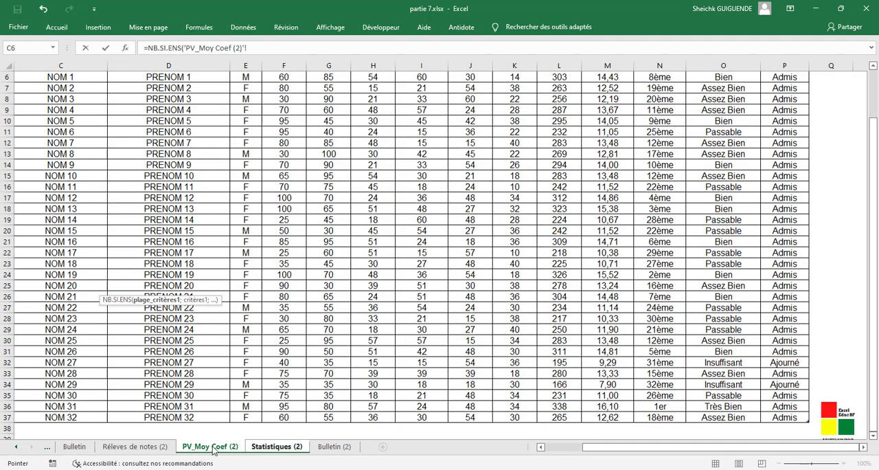
{"action": "left_click_drag", "start_coordinate": [245, 417], "coordinate": [256, 141]}
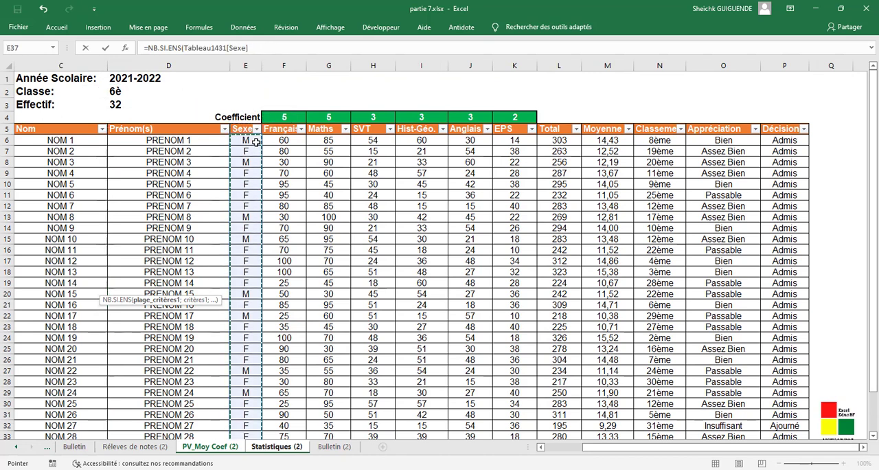
{"action": "type", "text": ";\"=M"}
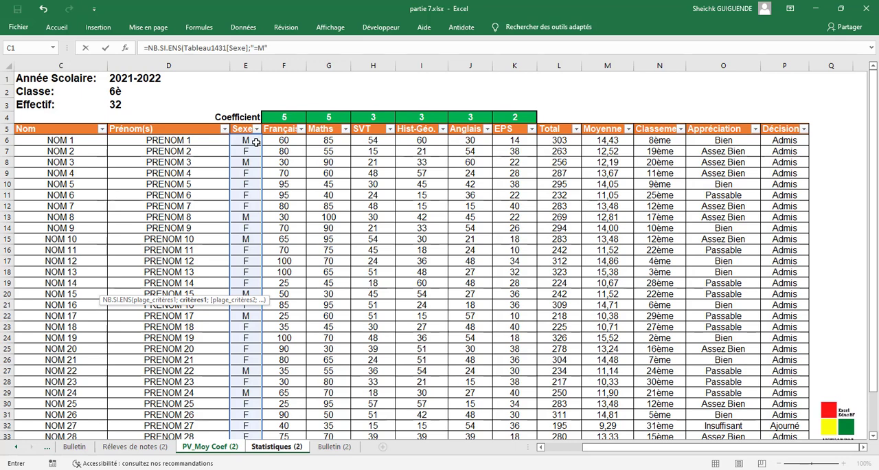
{"action": "type", "text": ";"}
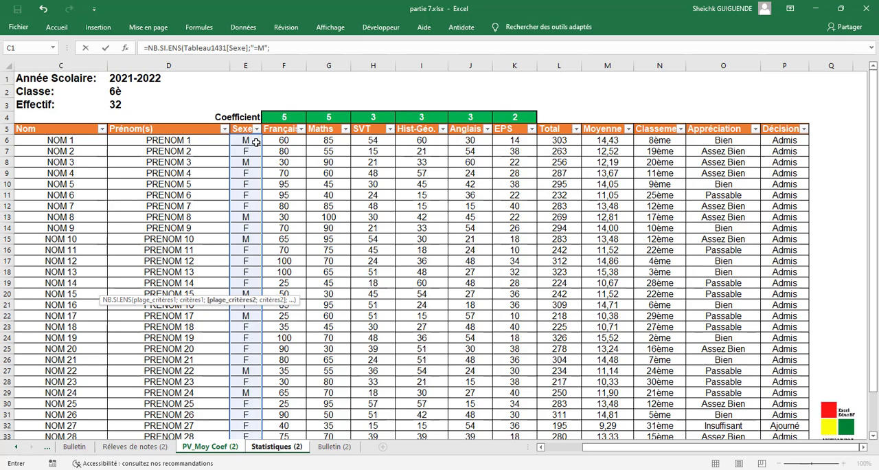
- Complete the C20 formula with the Moyenne column of PV_Moy Coef (2) as second criteria range and the criterion "<7"
{"action": "left_click", "coordinate": [607, 140]}
{"action": "left_click_drag", "start_coordinate": [607, 140], "coordinate": [607, 406]}
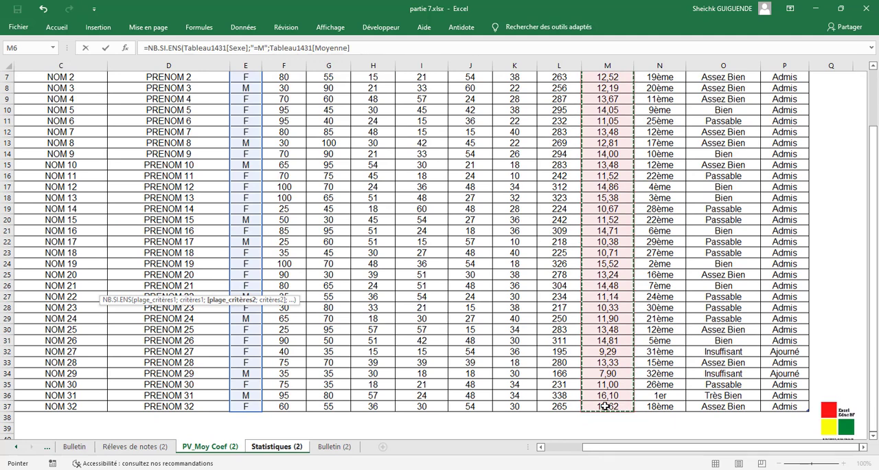
{"action": "left_click", "coordinate": [495, 46]}
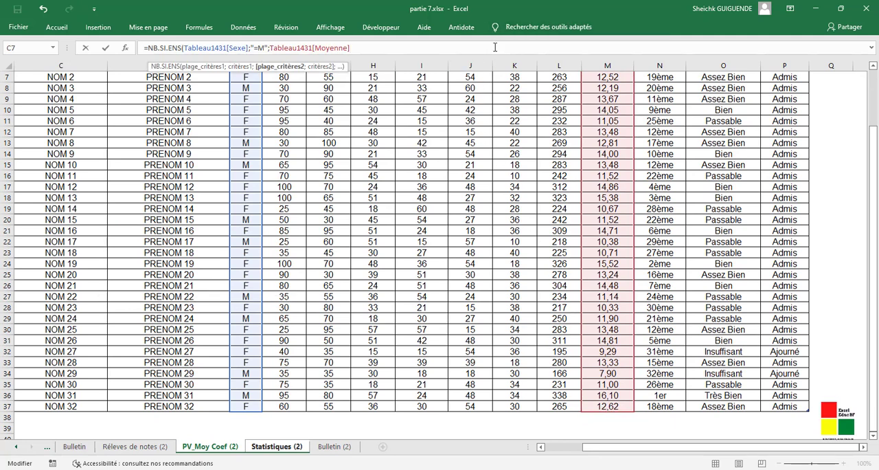
{"action": "type", "text": ";\""}
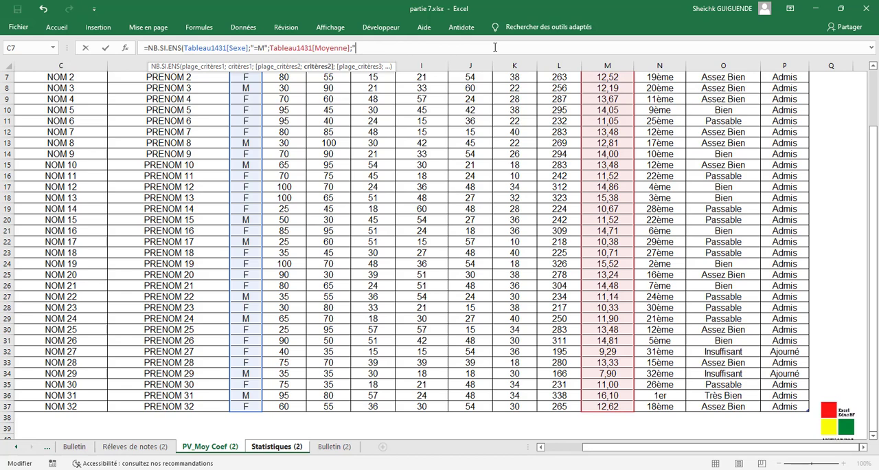
{"action": "type", "text": ">"}
{"action": "key", "text": "BackSpace"}
{"action": "type", "text": "<7\")"}
{"action": "key", "text": "Return"}
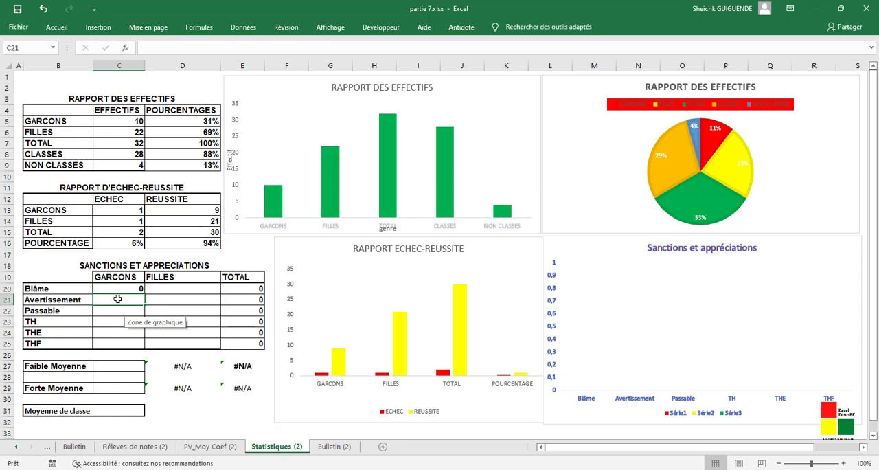
- Start an NB.SI.ENS formula in C21 for the GARCONS Avertissement count, with the Sexe column of PV_Moy Coef (2) and criterion "=M"
{"action": "type", "text": "="}
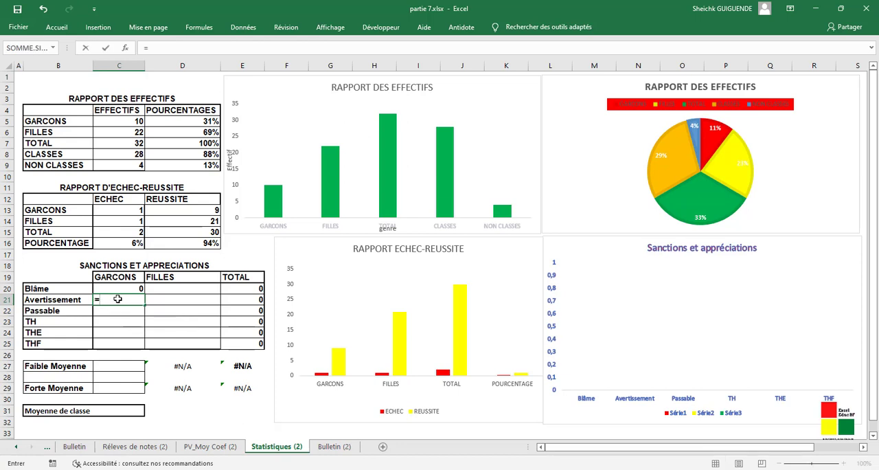
{"action": "type", "text": "N"}
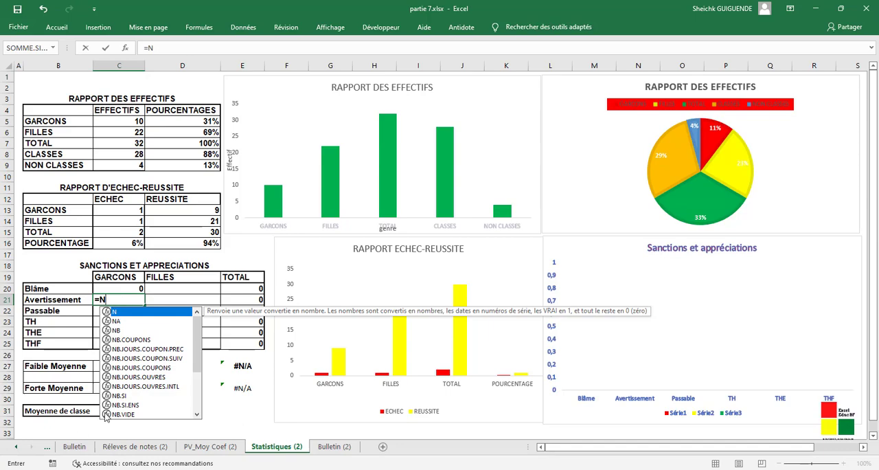
{"action": "double_click", "coordinate": [131, 405]}
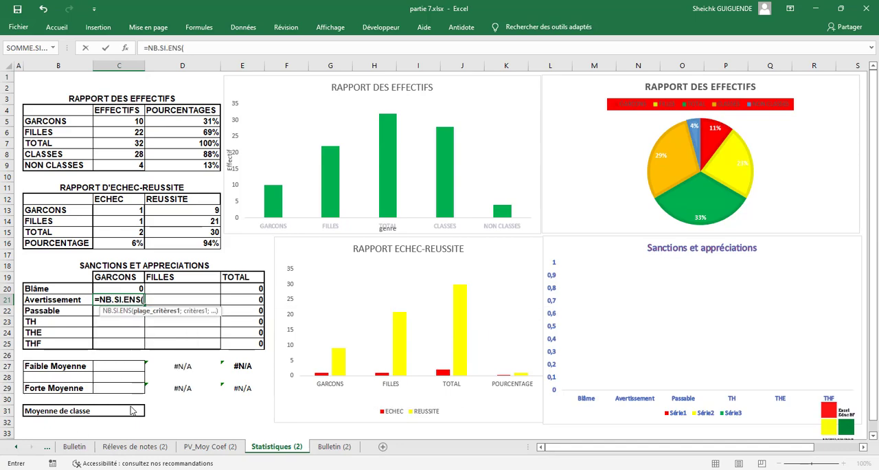
{"action": "left_click", "coordinate": [209, 447]}
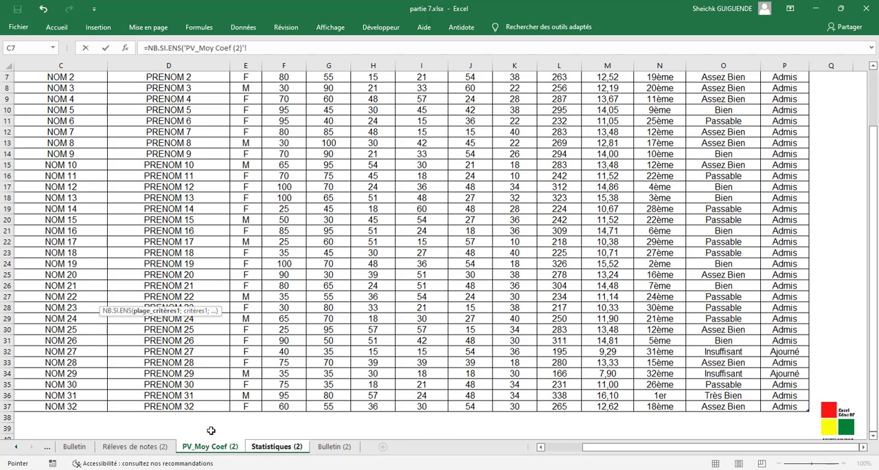
{"action": "left_click_drag", "start_coordinate": [253, 405], "coordinate": [257, 124]}
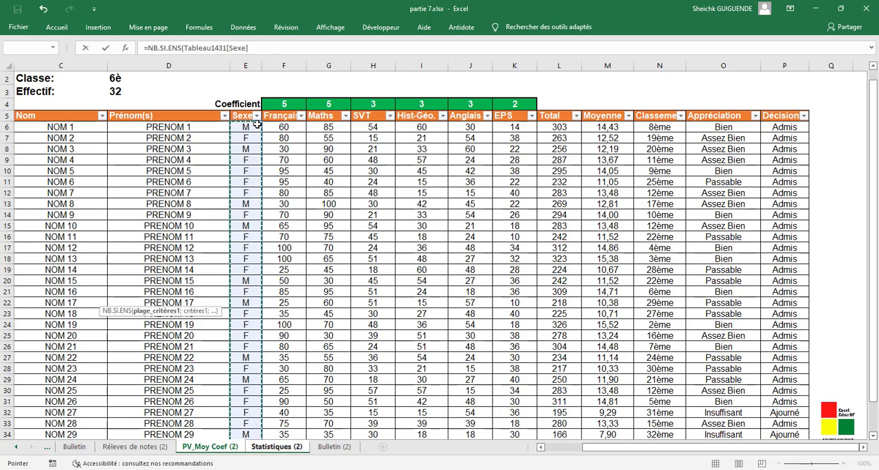
{"action": "left_click", "coordinate": [269, 50]}
{"action": "type", "text": ";"}
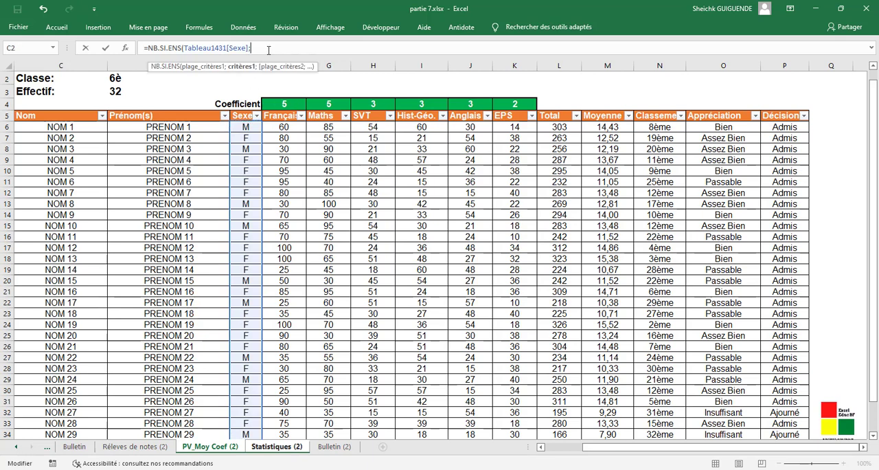
{"action": "type", "text": "\"=M\";"}
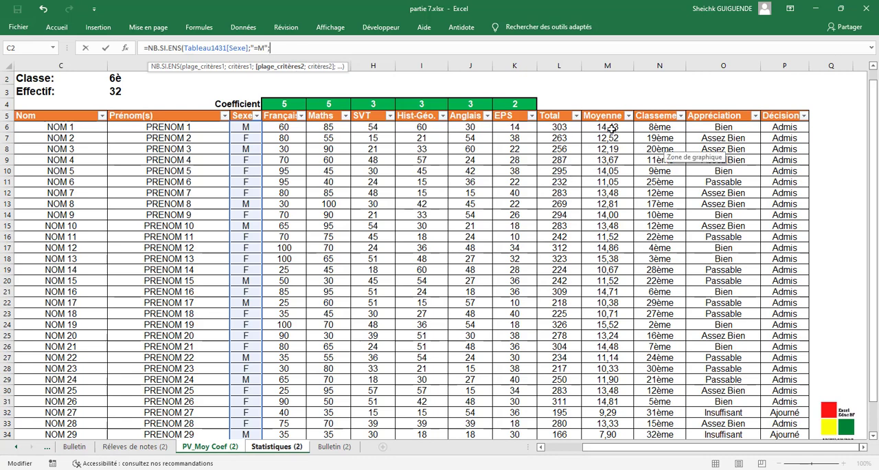
- Add the Moyenne column of PV_Moy Coef (2) to the C21 formula as second criteria range with the criterion ">=7"
{"action": "left_click_drag", "start_coordinate": [607, 128], "coordinate": [620, 417]}
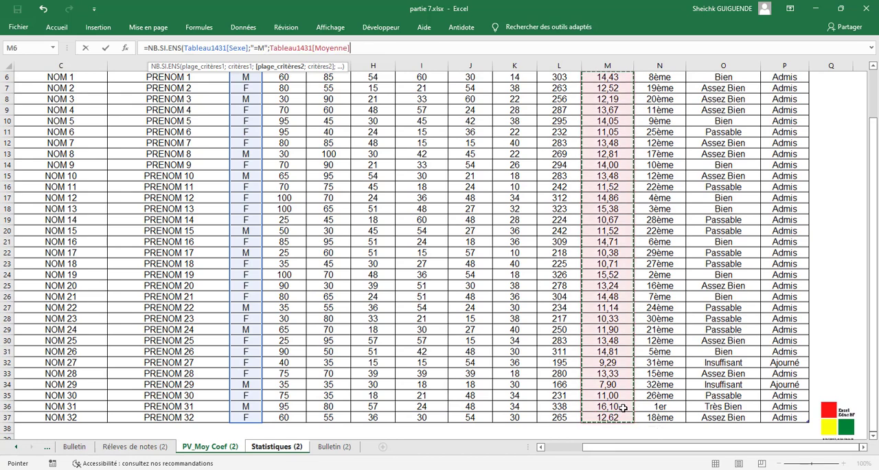
{"action": "type", "text": ";>="}
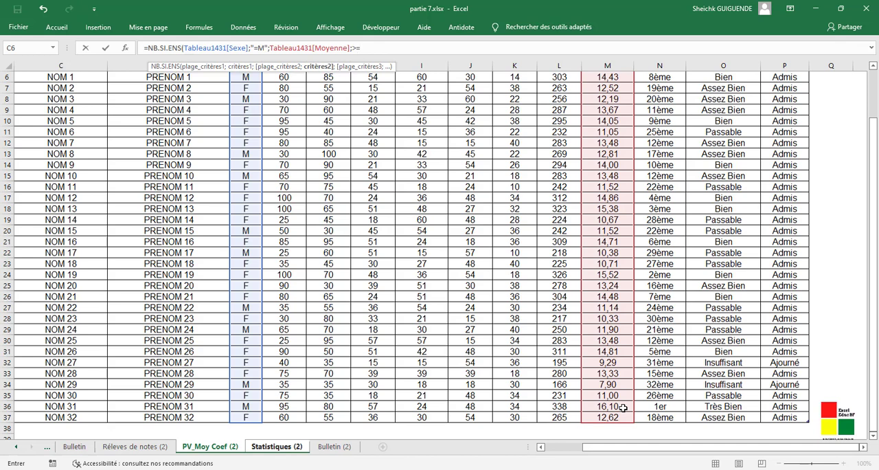
{"action": "type", "text": "7\""}
{"action": "left_click", "coordinate": [352, 48]}
{"action": "type", "text": "\";"}
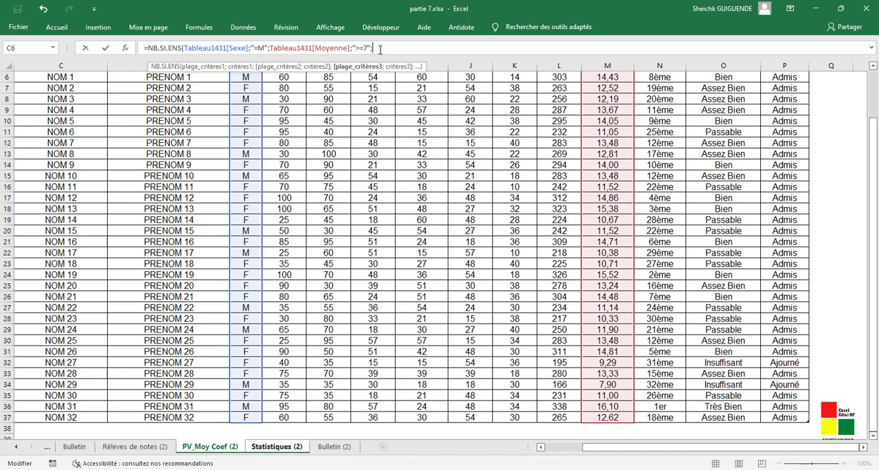
- Complete the C21 formula with the Moyenne column as third criteria range and the criterion "<10"
{"action": "left_click_drag", "start_coordinate": [611, 416], "coordinate": [613, 128]}
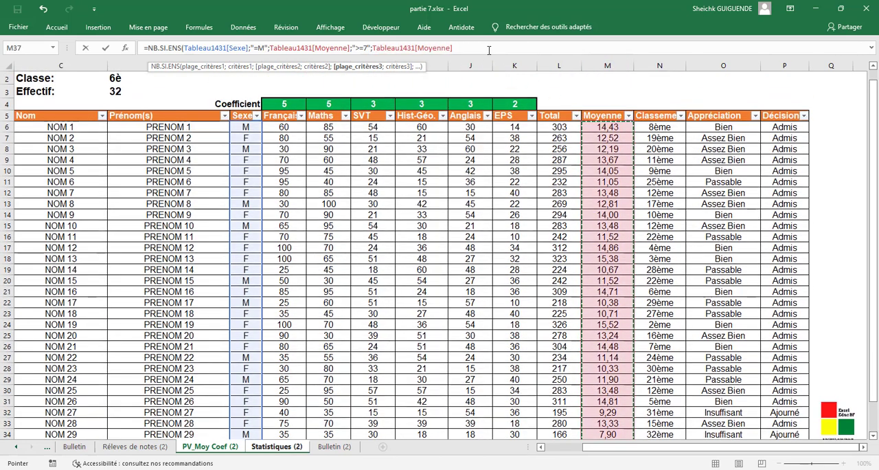
{"action": "type", "text": ";"}
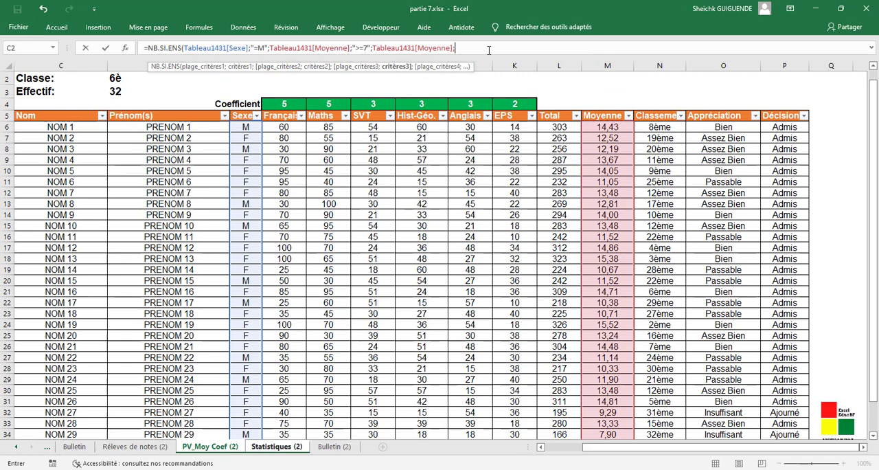
{"action": "type", "text": "\">"}
{"action": "key", "text": "BackSpace"}
{"action": "type", "text": "<"}
{"action": "type", "text": "10\""}
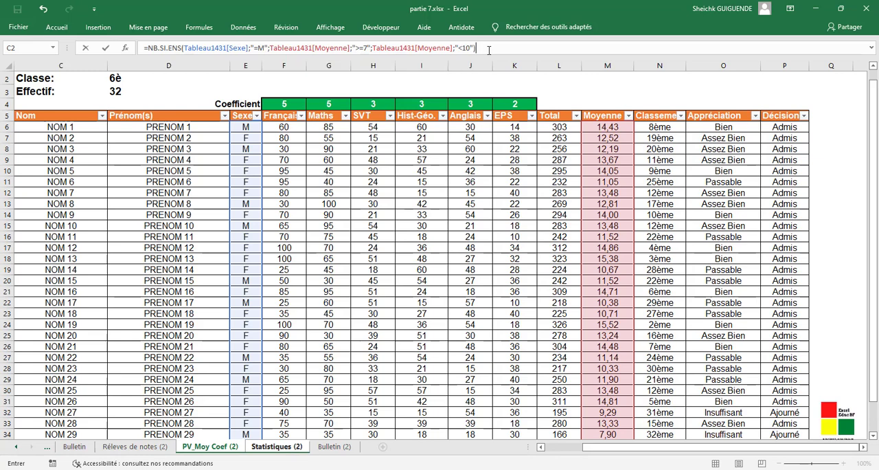
{"action": "key", "text": "Return"}
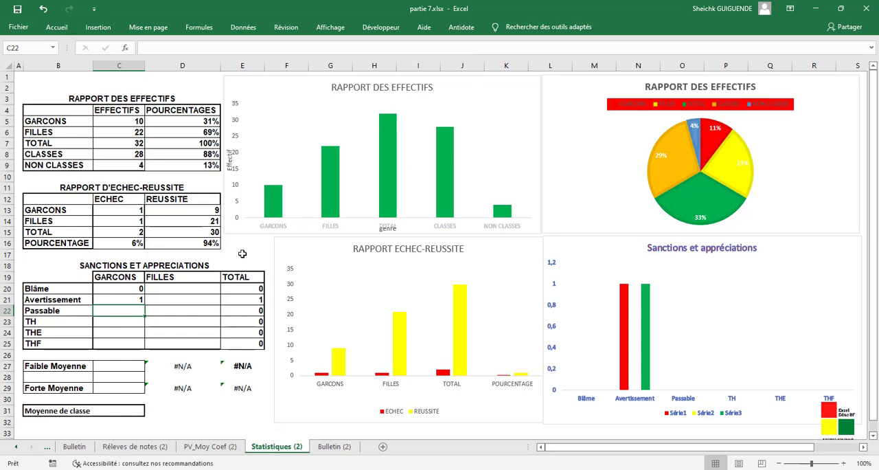
- Start an NB.SI.ENS formula in C22 for the GARCONS Passable count, with the Sexe column of PV_Moy Coef (2) and criterion "=M"
{"action": "left_click", "coordinate": [258, 48]}
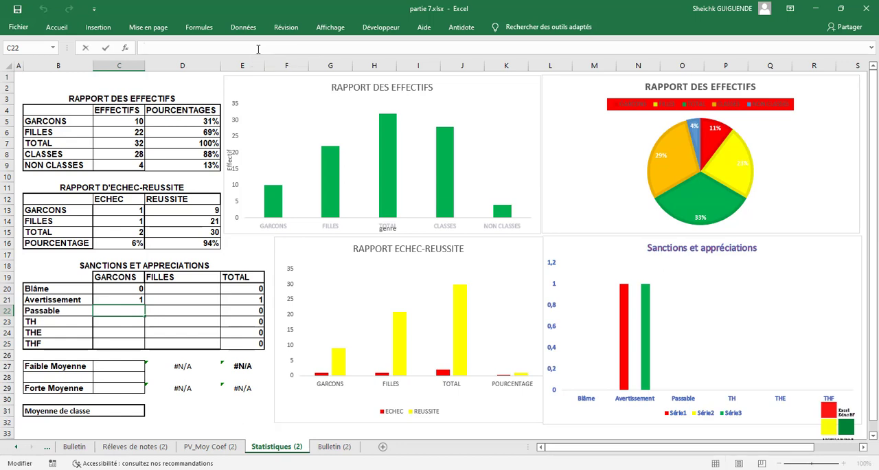
{"action": "type", "text": "=n"}
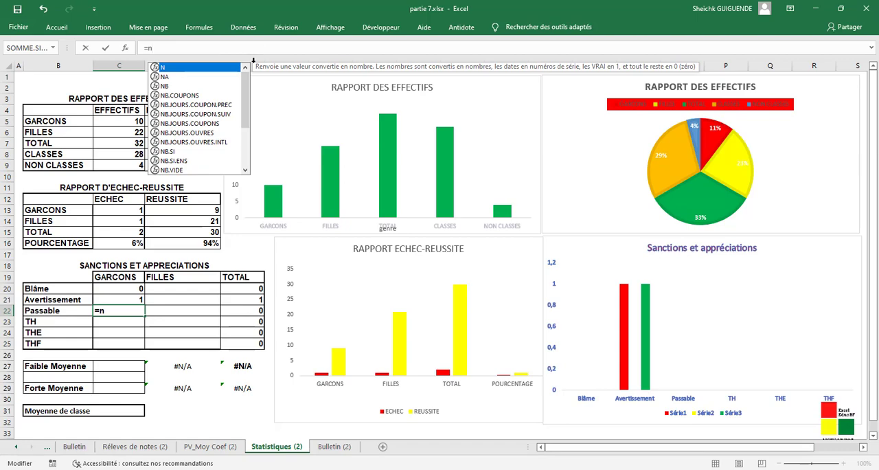
{"action": "double_click", "coordinate": [174, 161]}
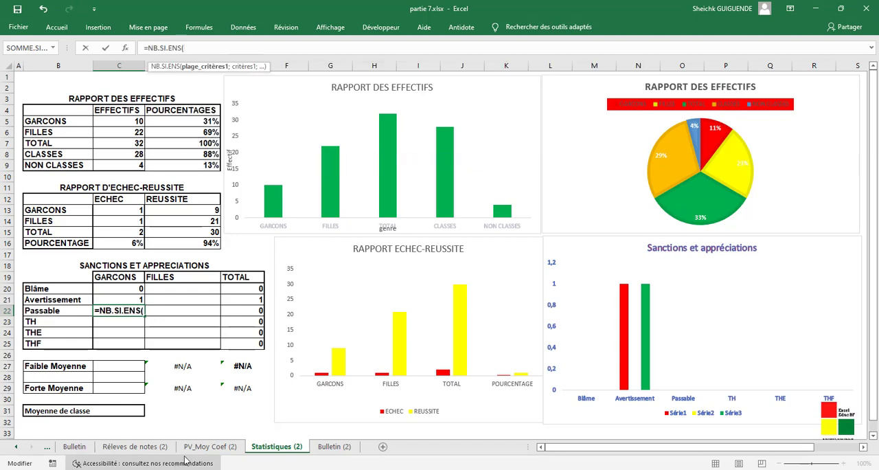
{"action": "left_click", "coordinate": [210, 446]}
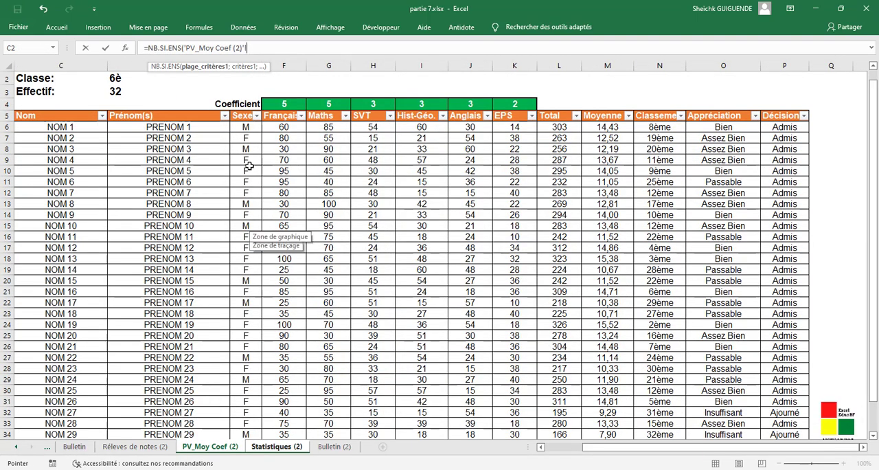
{"action": "left_click_drag", "start_coordinate": [247, 128], "coordinate": [248, 416]}
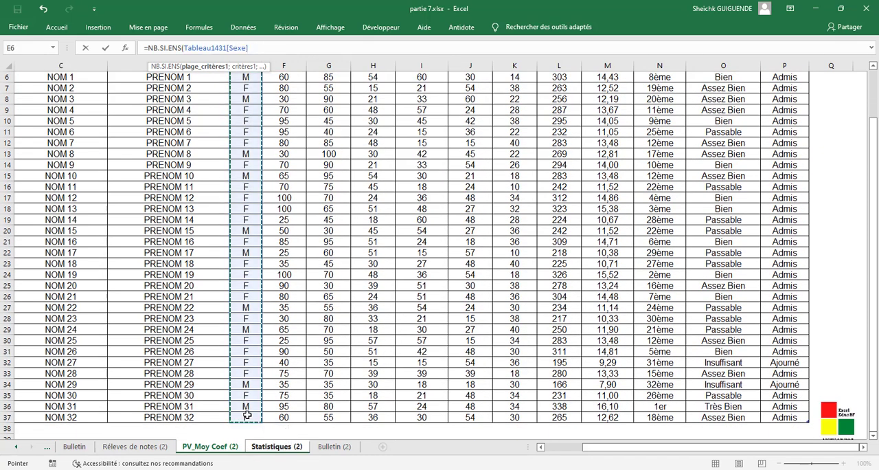
{"action": "type", "text": ";\""}
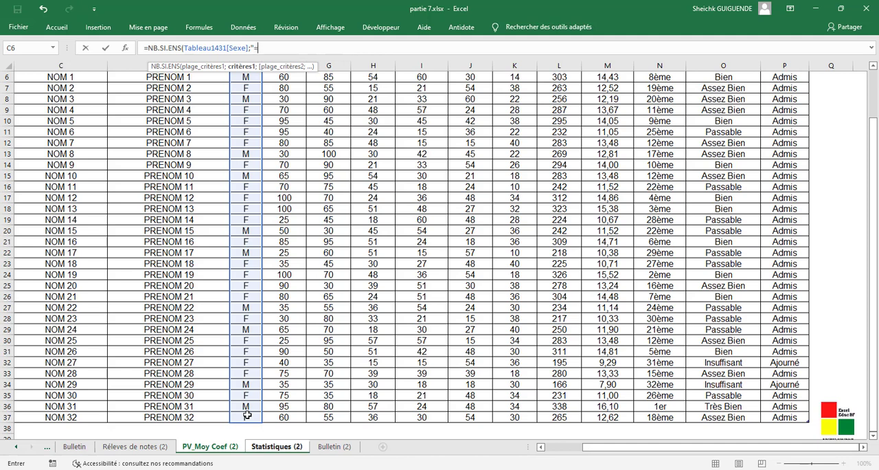
{"action": "type", "text": "=M\";"}
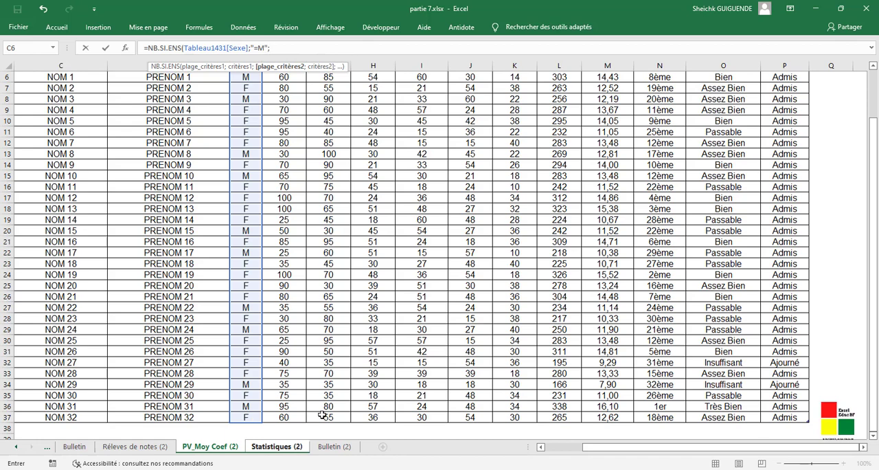
- Add the Moyenne column of PV_Moy Coef (2) to the C22 formula as second criteria range with the criterion ">=10"
{"action": "left_click_drag", "start_coordinate": [607, 420], "coordinate": [621, 128]}
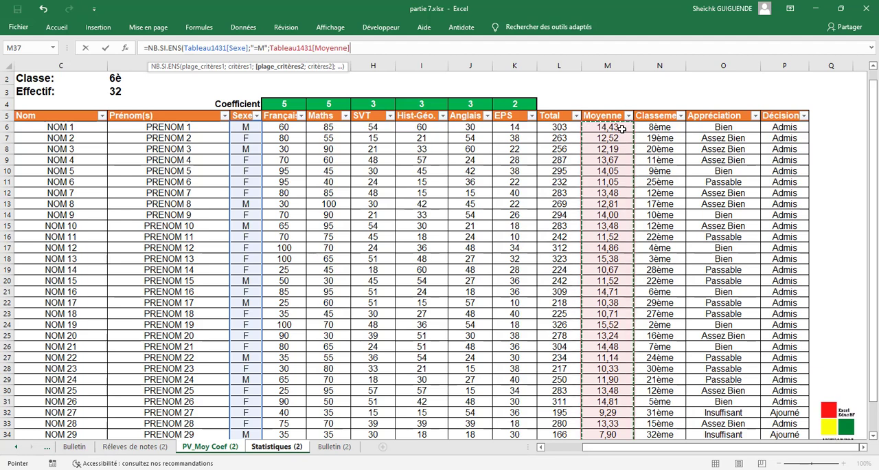
{"action": "type", "text": ";\">"}
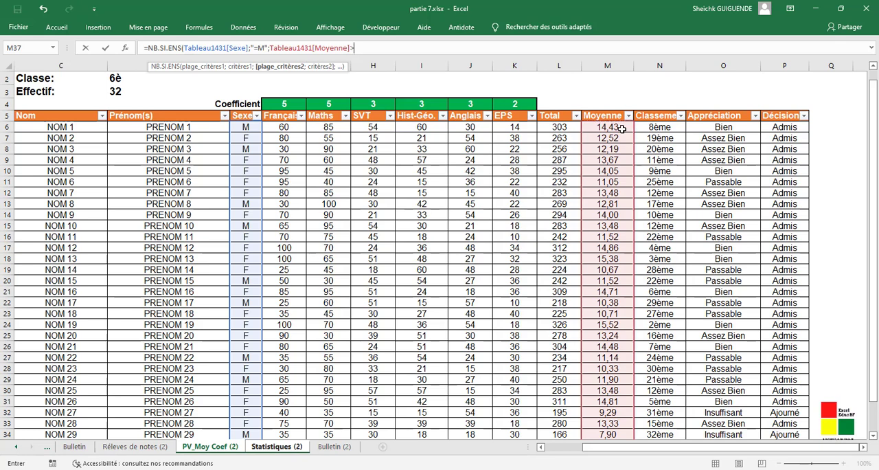
{"action": "key", "text": "BackSpace"}
{"action": "type", "text": ";"}
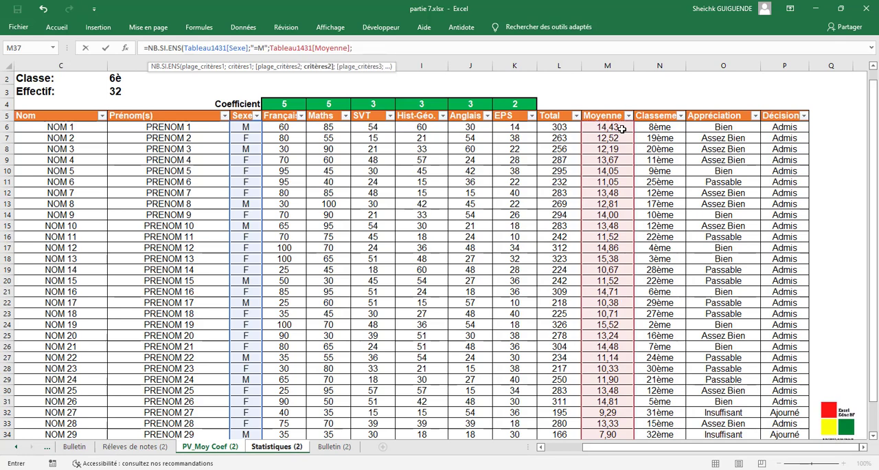
{"action": "type", "text": "\">=10\";"}
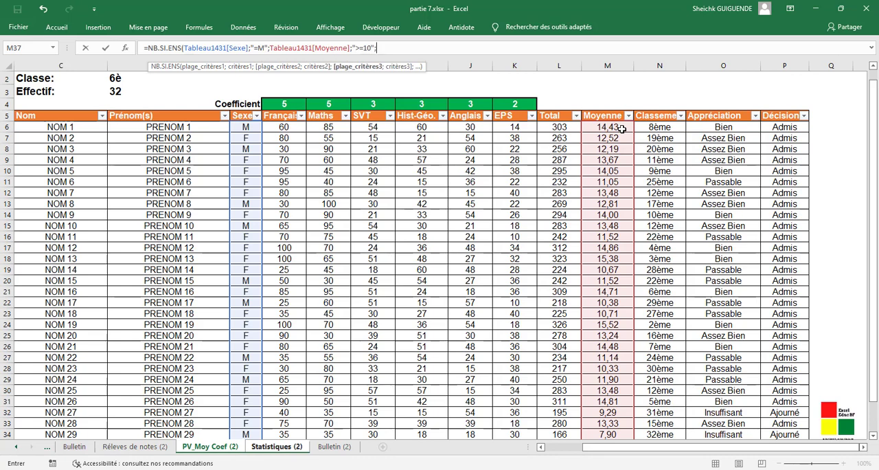
- Complete the C22 formula with the Moyenne column as third criteria range and the criterion "<12"
{"action": "left_click_drag", "start_coordinate": [621, 129], "coordinate": [609, 421]}
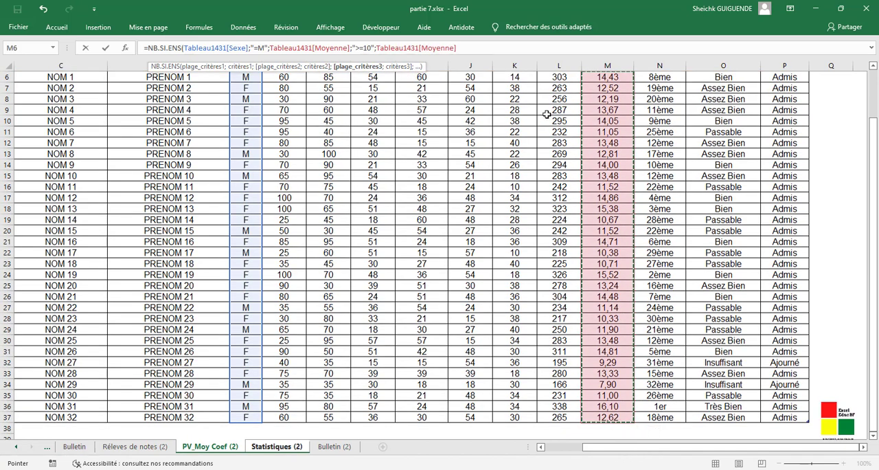
{"action": "left_click", "coordinate": [551, 50]}
{"action": "type", "text": "<"}
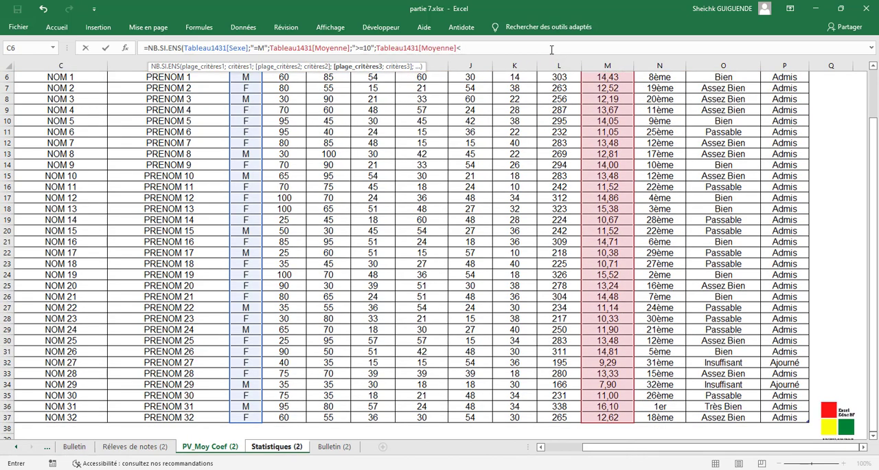
{"action": "type", "text": ";"}
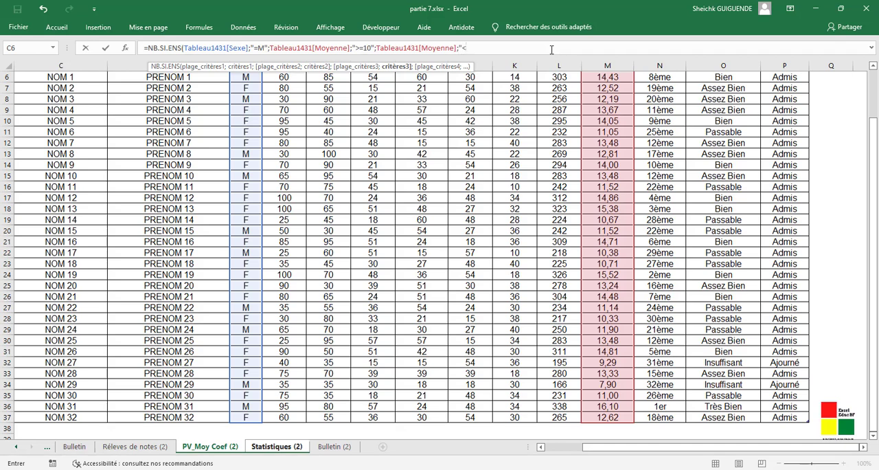
{"action": "type", "text": "12\")"}
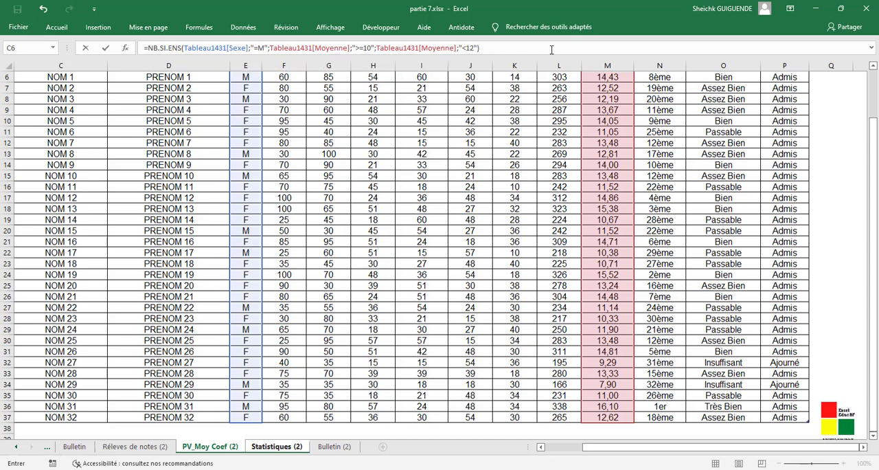
{"action": "key", "text": "Return"}
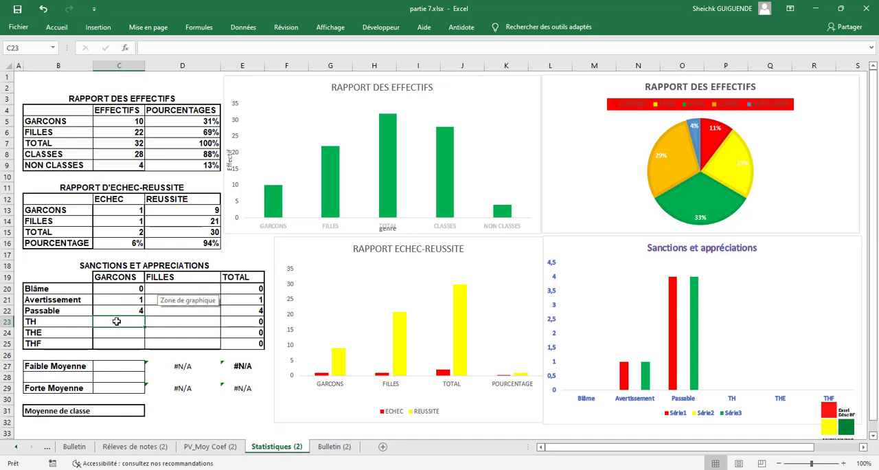
- Start an NB.SI.ENS formula in C23 for the GARCONS TH count, with the Français column of Réleves de notes (2) and criterion >=10
{"action": "type", "text": "="}
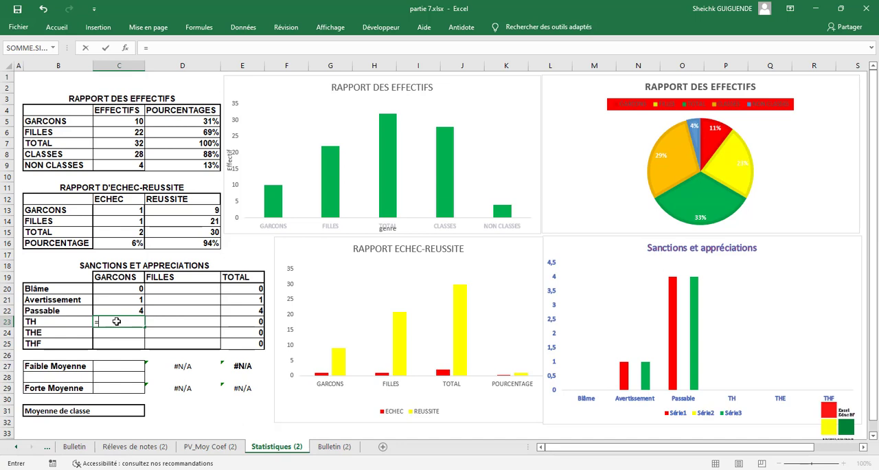
{"action": "type", "text": "NB"}
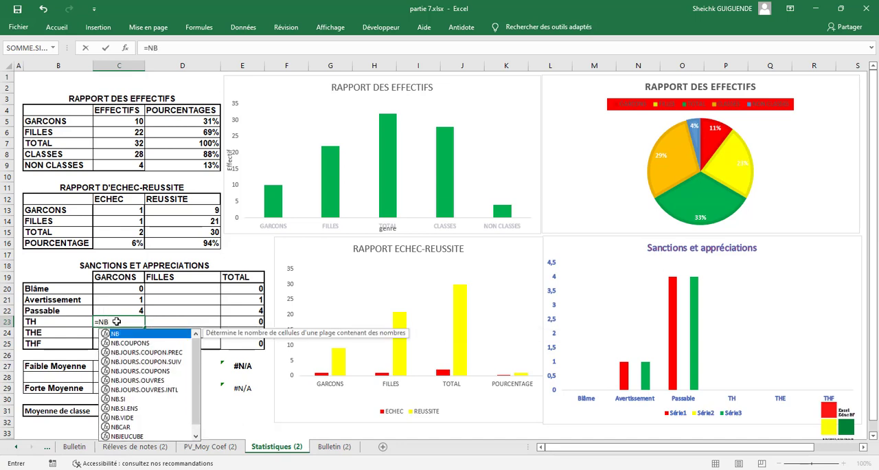
{"action": "double_click", "coordinate": [128, 408]}
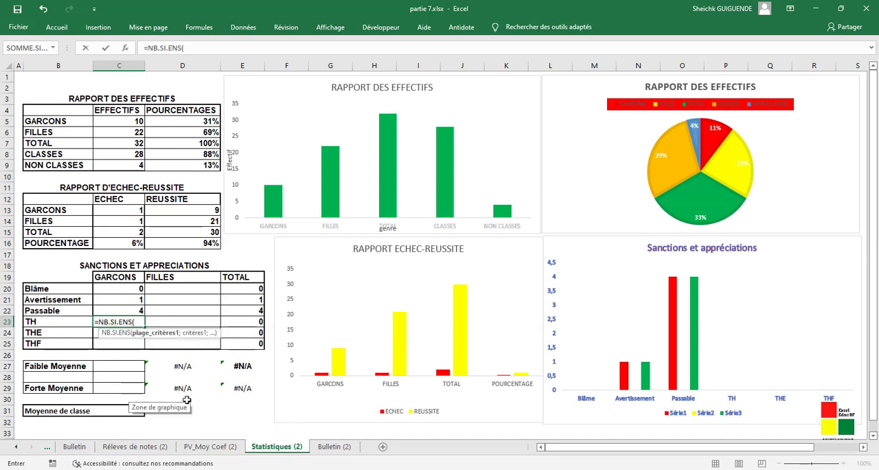
{"action": "left_click", "coordinate": [143, 451]}
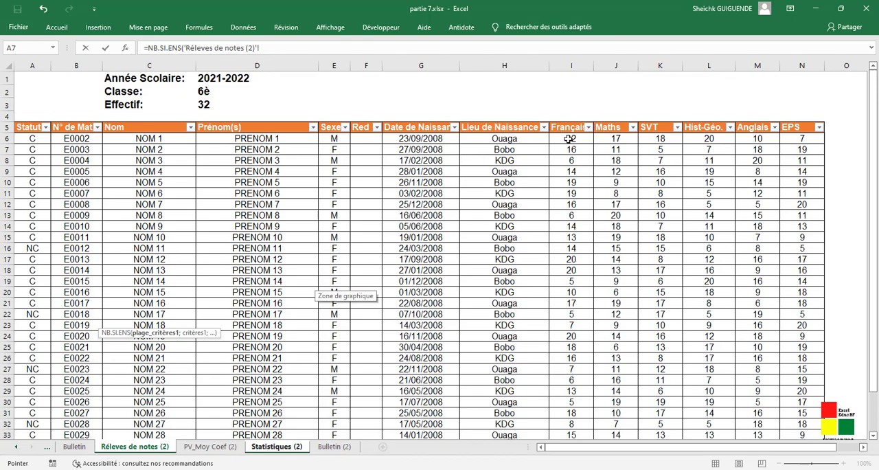
{"action": "left_click_drag", "start_coordinate": [569, 138], "coordinate": [580, 418]}
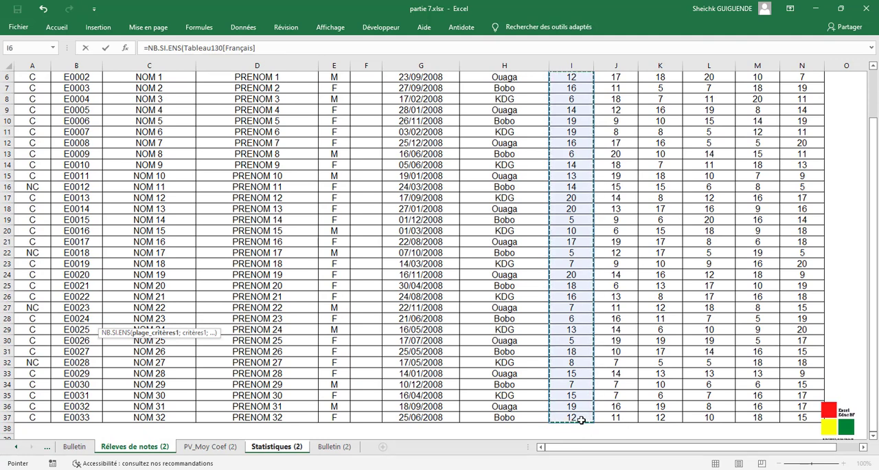
{"action": "type", "text": ";>=10"}
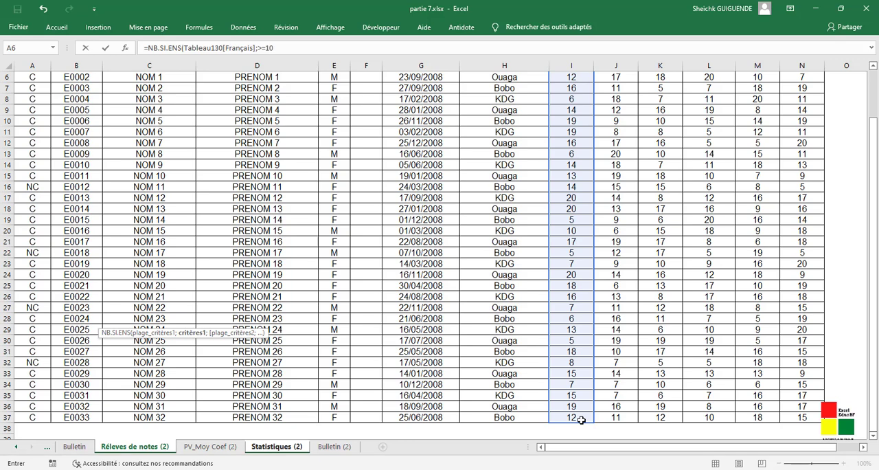
{"action": "type", "text": ";"}
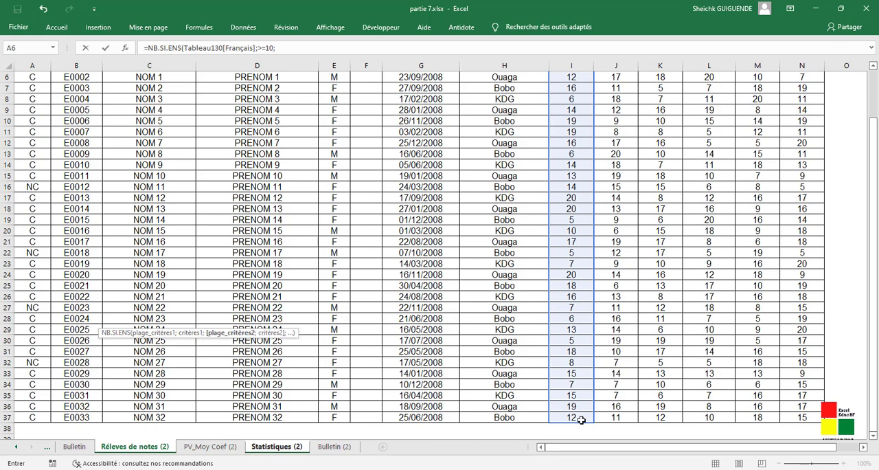
- Add the Maths column to the C23 formula as second criteria range and enclose the Français criterion >=10 in quotation marks
{"action": "left_click_drag", "start_coordinate": [616, 418], "coordinate": [615, 135]}
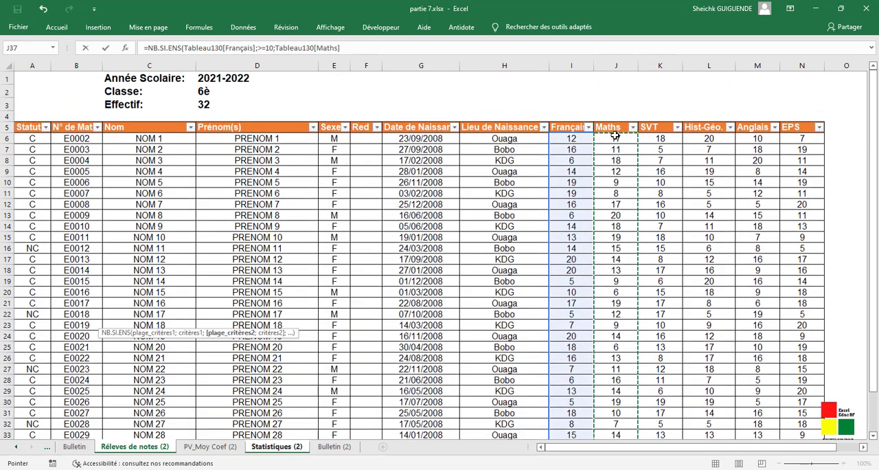
{"action": "left_click", "coordinate": [405, 48]}
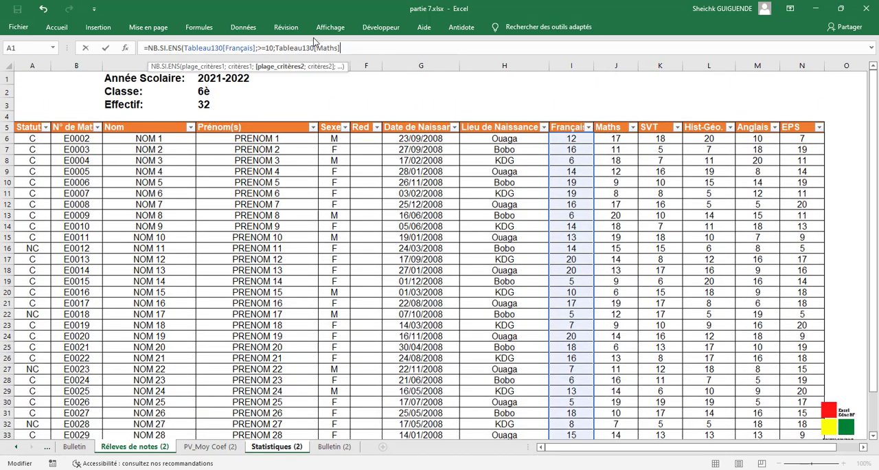
{"action": "left_click", "coordinate": [258, 48]}
{"action": "type", "text": "\""}
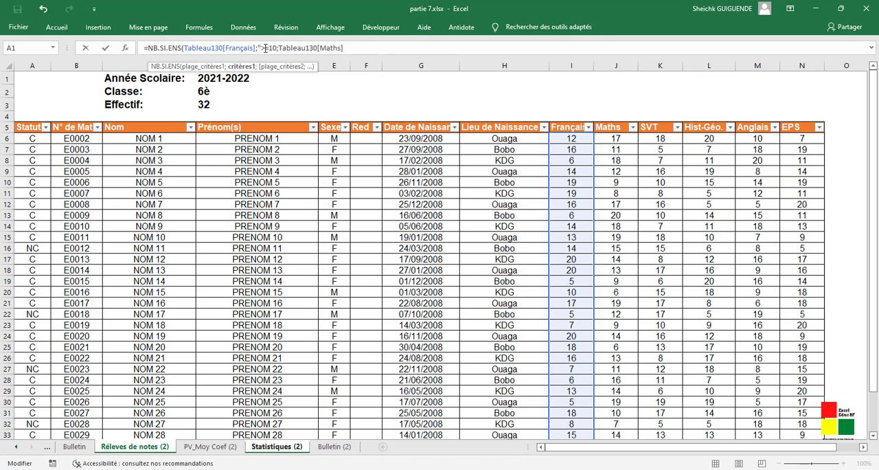
{"action": "left_click", "coordinate": [277, 48]}
{"action": "type", "text": "\";"}
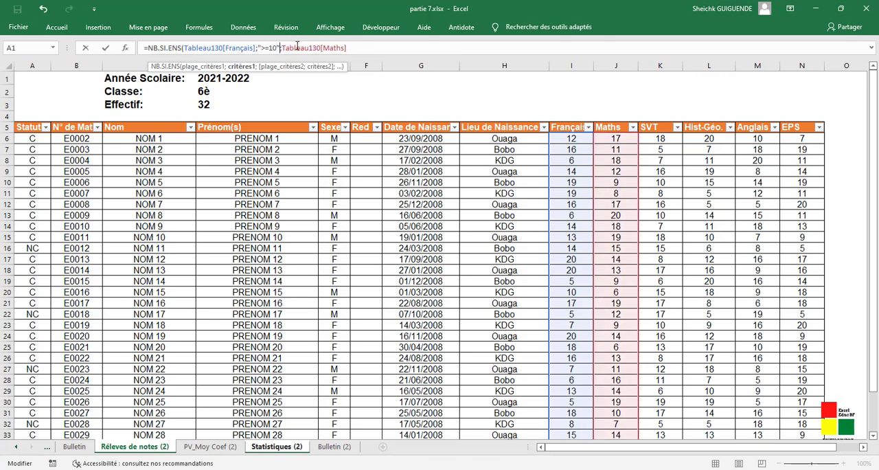
- Give the Maths range in the C23 formula the criterion ">=10"
{"action": "left_click", "coordinate": [351, 48]}
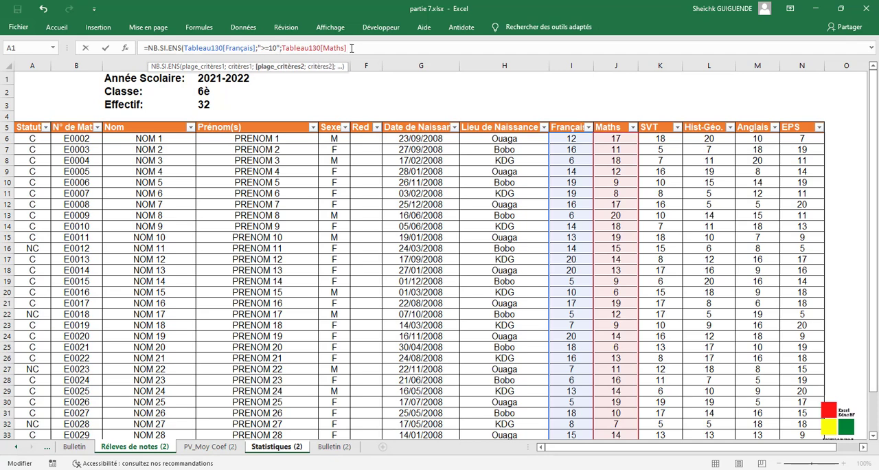
{"action": "type", "text": ";"}
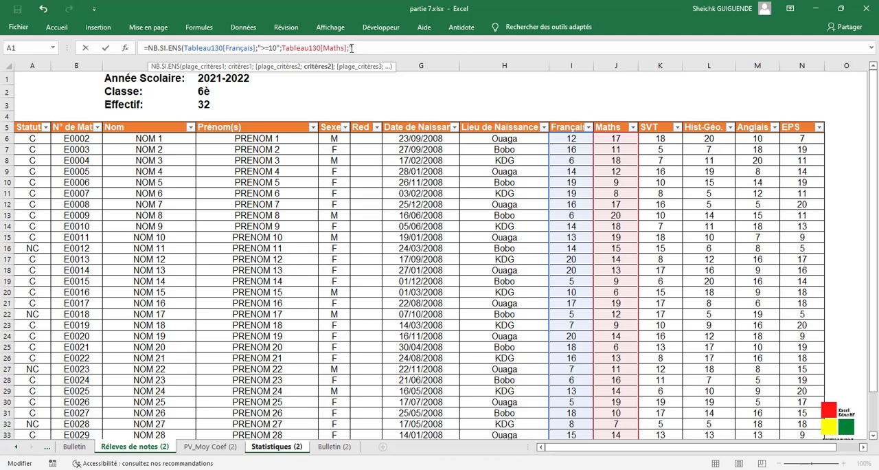
{"action": "type", "text": "\">=10\";"}
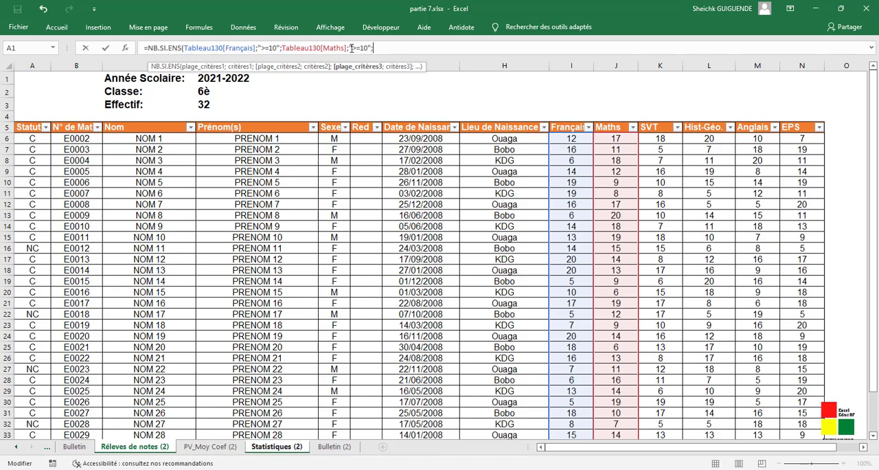
- Add the SVT column of Réleves de notes (2) to the C23 formula as third criteria range with the criterion ">=10"
{"action": "left_click_drag", "start_coordinate": [662, 139], "coordinate": [659, 417]}
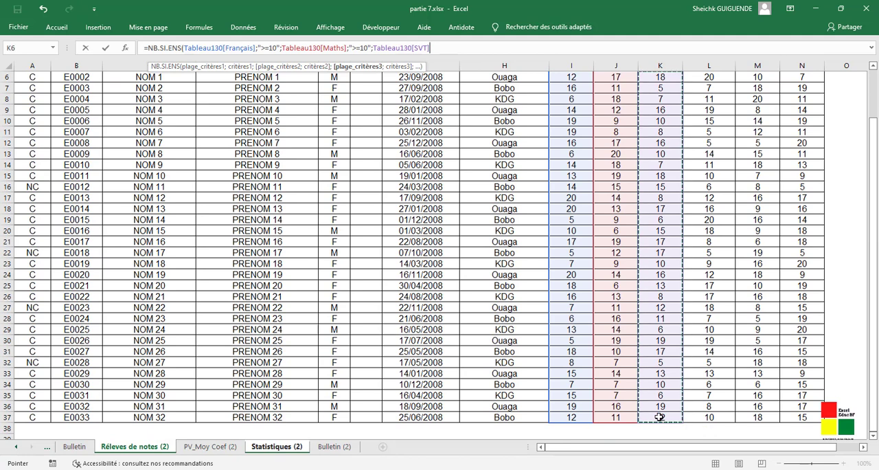
{"action": "type", "text": ";"}
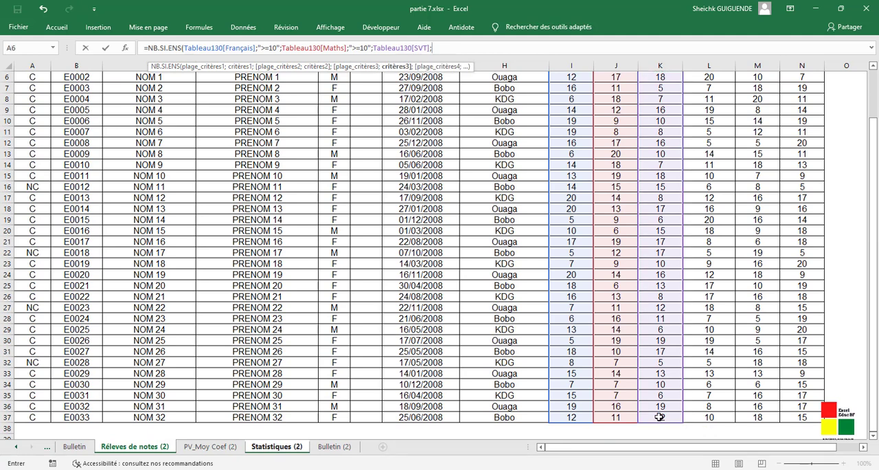
{"action": "type", "text": "\">=10\";"}
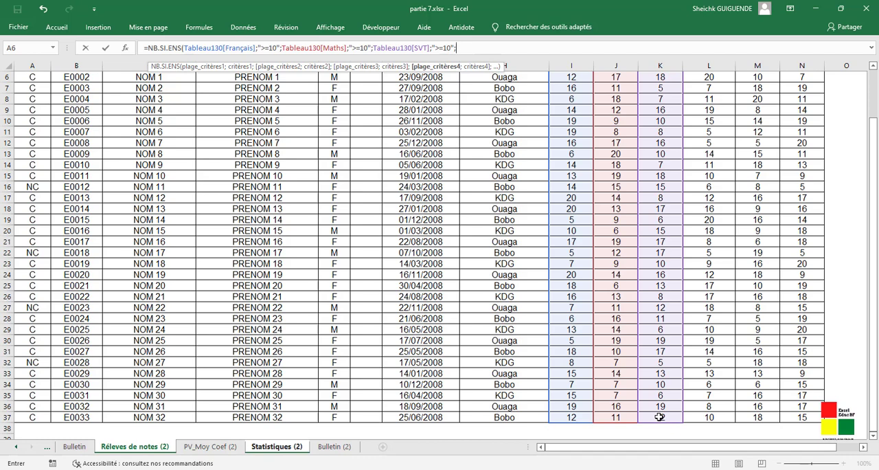
- Add the Hist-Géo. column to the C23 formula as fourth criteria range with the criterion ">=10"
{"action": "left_click_drag", "start_coordinate": [710, 419], "coordinate": [714, 124]}
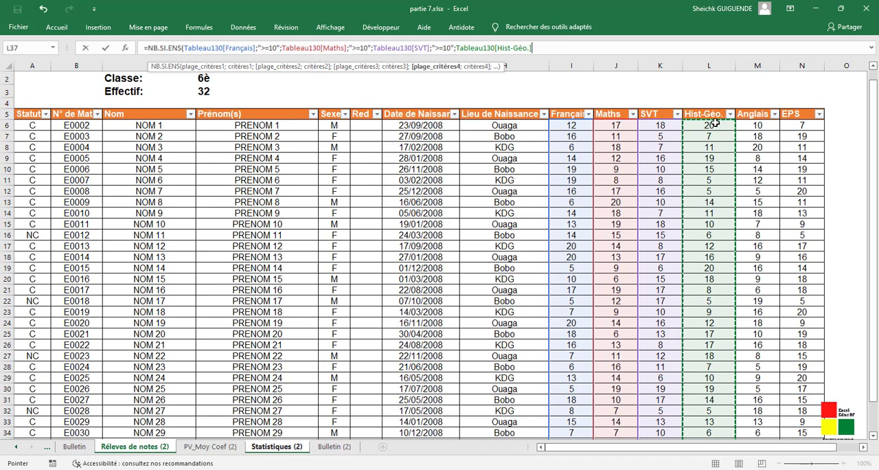
{"action": "type", "text": ";"}
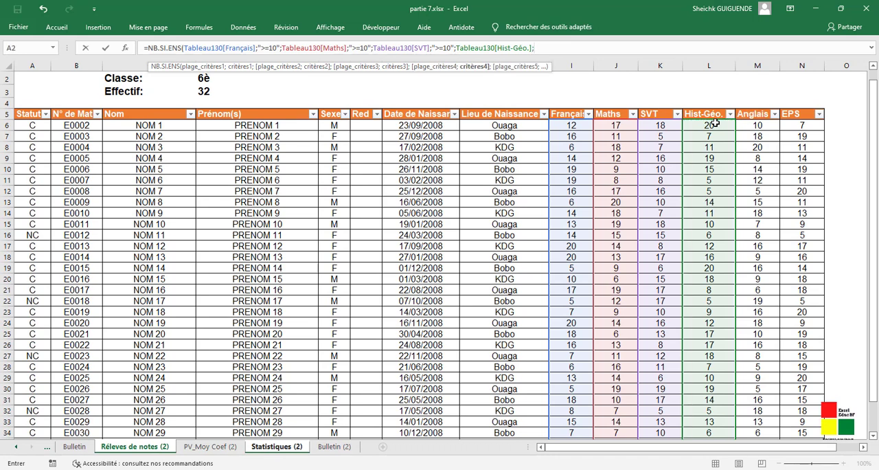
{"action": "type", "text": "\">=10\";"}
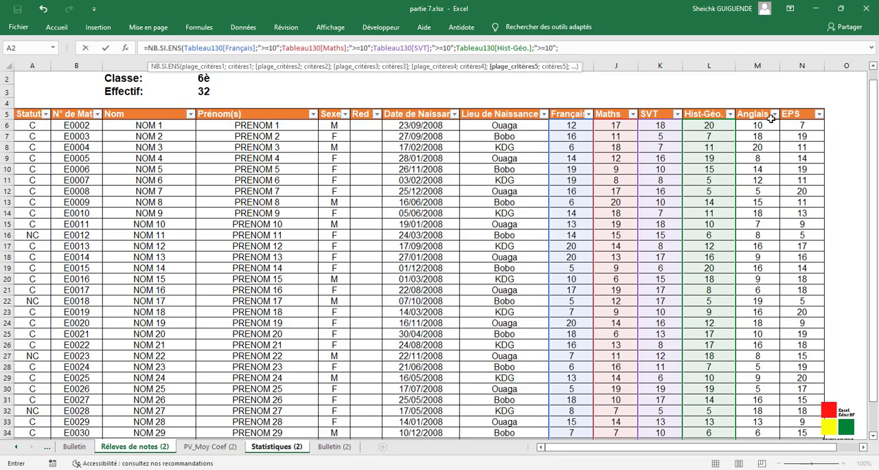
- Add the Anglais column to the C23 formula as fifth criteria range with the criterion ">=10"
{"action": "left_click_drag", "start_coordinate": [769, 122], "coordinate": [755, 386]}
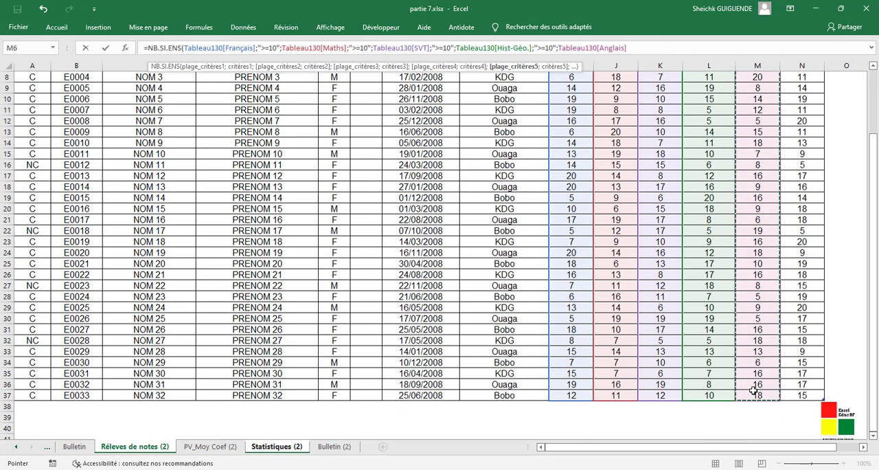
{"action": "type", "text": ";\""}
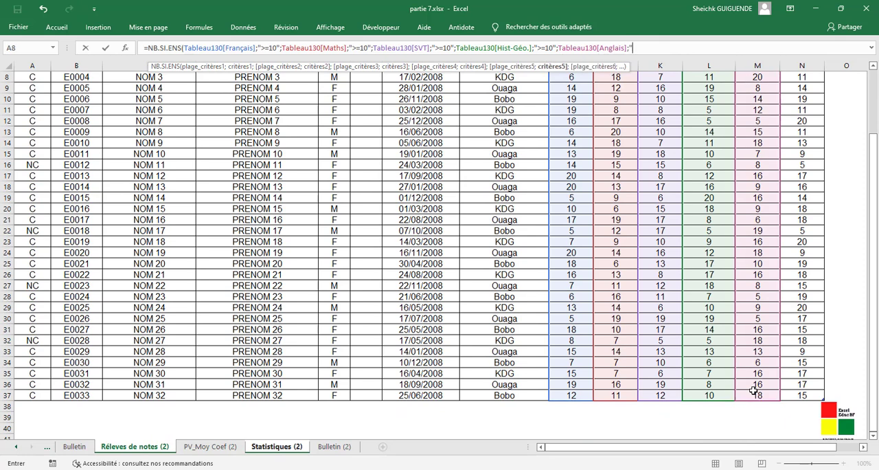
{"action": "type", "text": ">=10\";"}
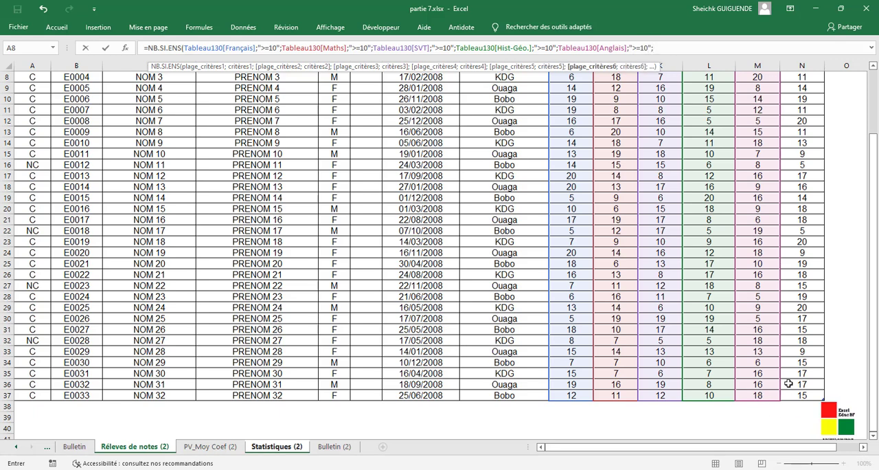
- Add the EPS column to the C23 formula as sixth criteria range with the criterion ">=10"
{"action": "left_click_drag", "start_coordinate": [798, 394], "coordinate": [800, 136]}
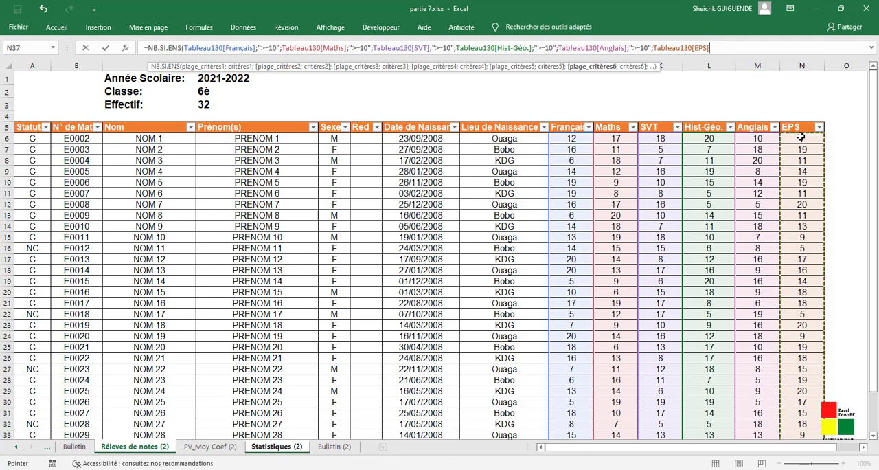
{"action": "type", "text": ";\""}
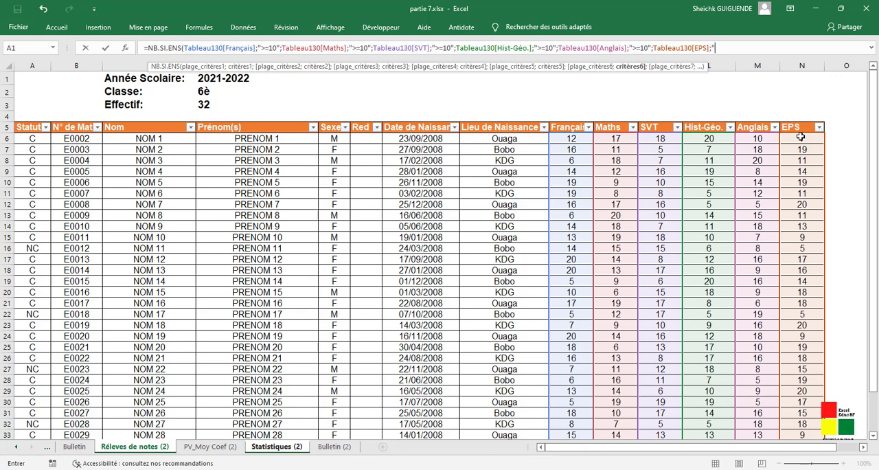
{"action": "type", "text": ">=10\";"}
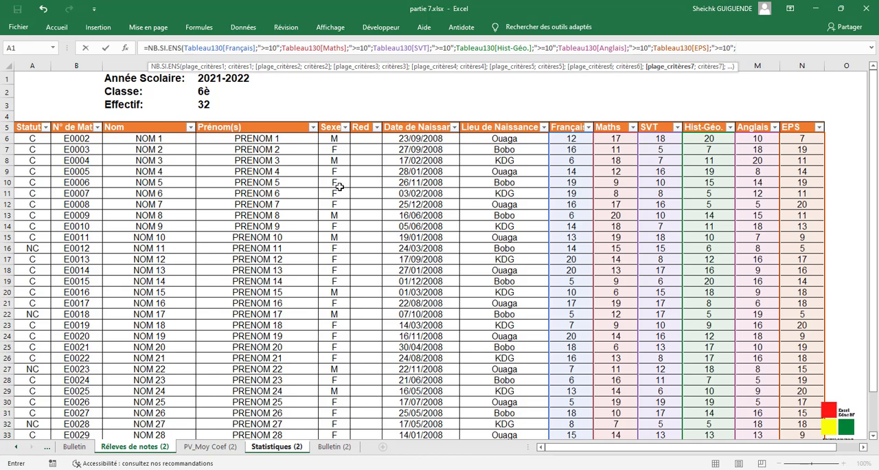
- Add the Sexe column of PV_Moy Coef (2) to the C23 formula as seventh criteria range with the criterion "=M"
{"action": "left_click", "coordinate": [206, 447]}
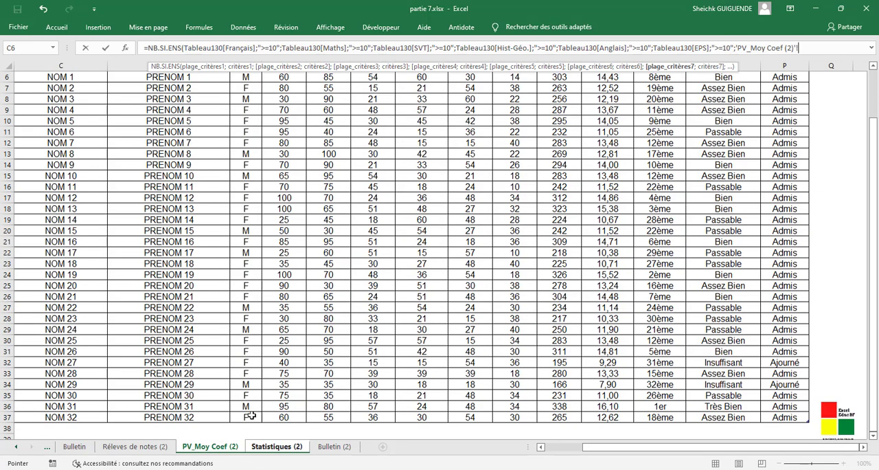
{"action": "left_click_drag", "start_coordinate": [247, 419], "coordinate": [231, 125]}
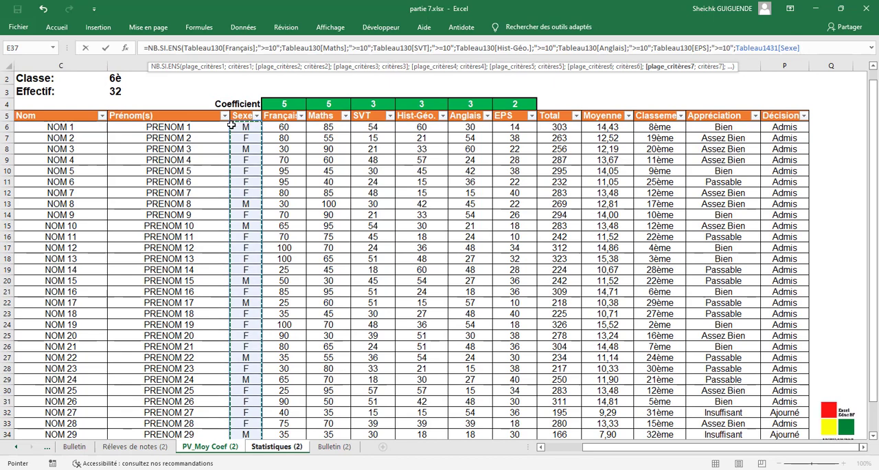
{"action": "type", "text": ";=M"}
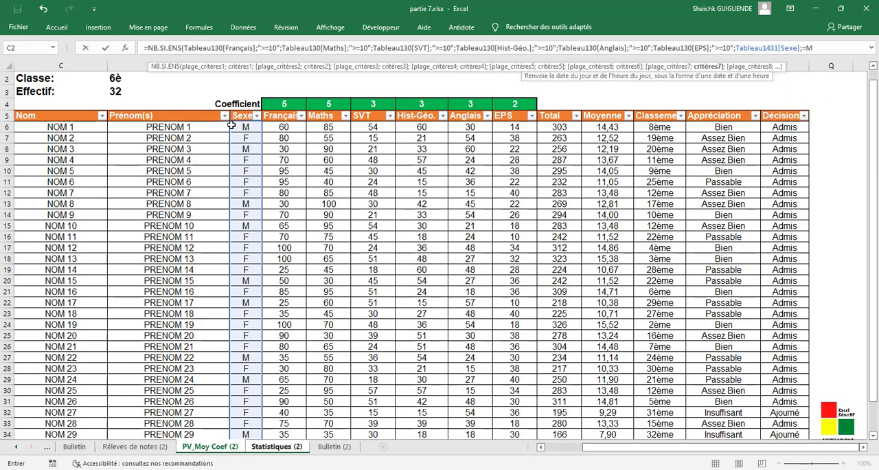
{"action": "key", "text": "BackSpace"}
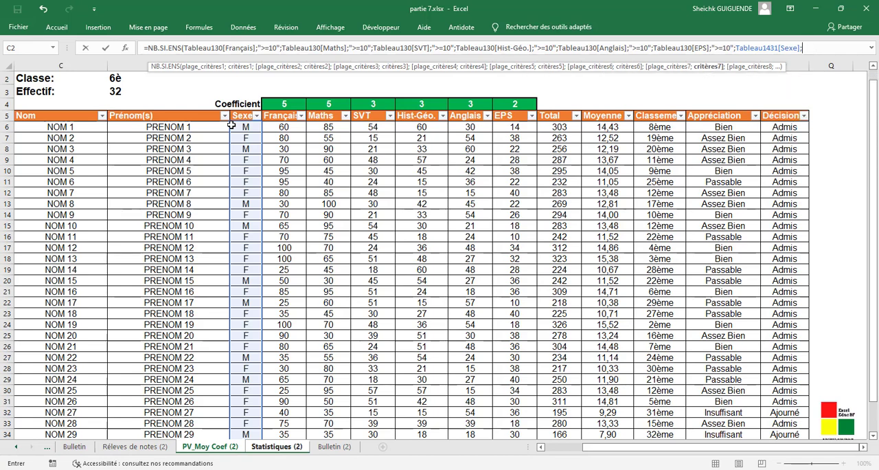
{"action": "type", "text": "\"Mé"}
{"action": "key", "text": "BackSpace"}
{"action": "type", "text": "\""}
{"action": "left_click", "coordinate": [806, 47]}
{"action": "type", "text": "F"}
{"action": "type", "text": ";"}
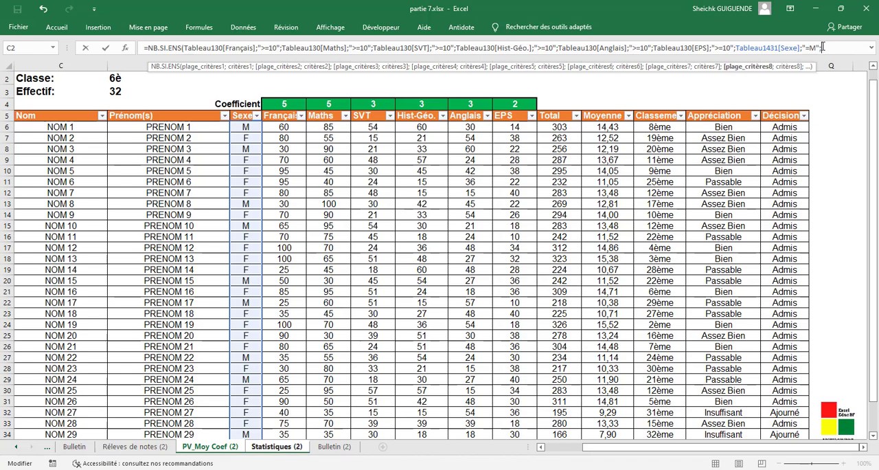
- Add the Moyenne column of PV_Moy Coef (2) to the C23 formula as eighth criteria range with the criterion ">=12"
{"action": "left_click", "coordinate": [609, 126]}
{"action": "left_click_drag", "start_coordinate": [610, 141], "coordinate": [608, 393]}
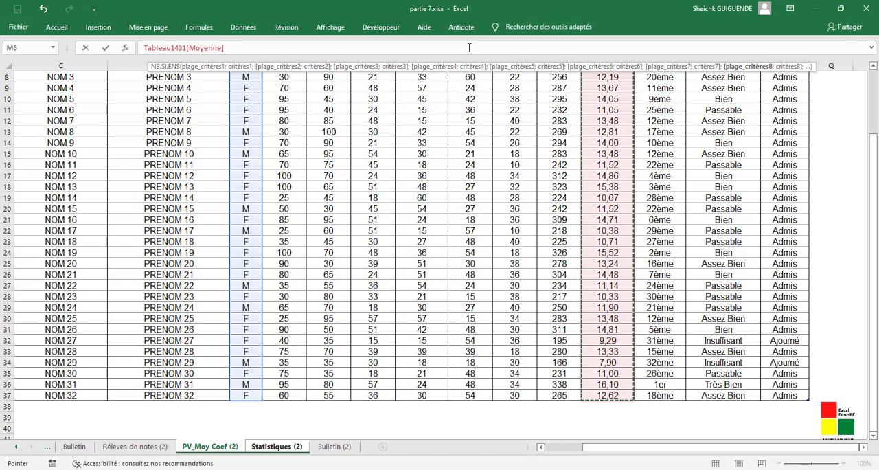
{"action": "type", "text": ";\">"}
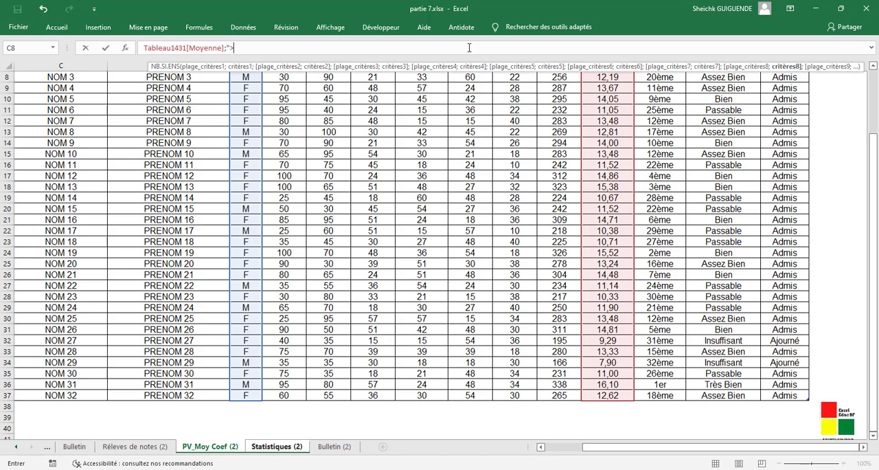
{"action": "type", "text": "=12\";"}
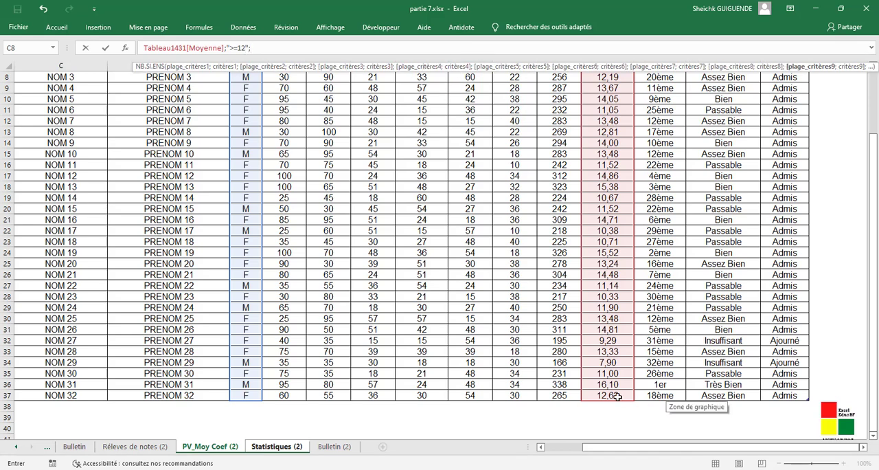
- Add the Moyenne column of PV_Moy Coef (2) to the C23 formula as ninth criteria range with the criterion "<14" and enter the formula
{"action": "left_click_drag", "start_coordinate": [613, 396], "coordinate": [620, 139]}
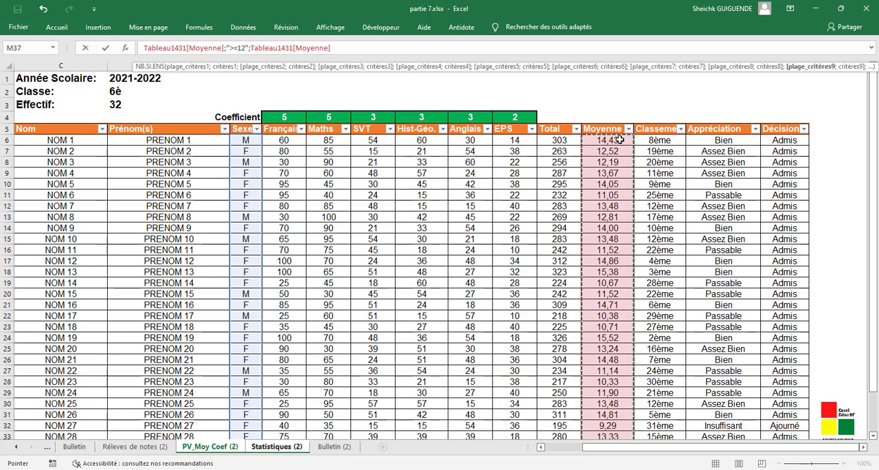
{"action": "type", "text": ";"}
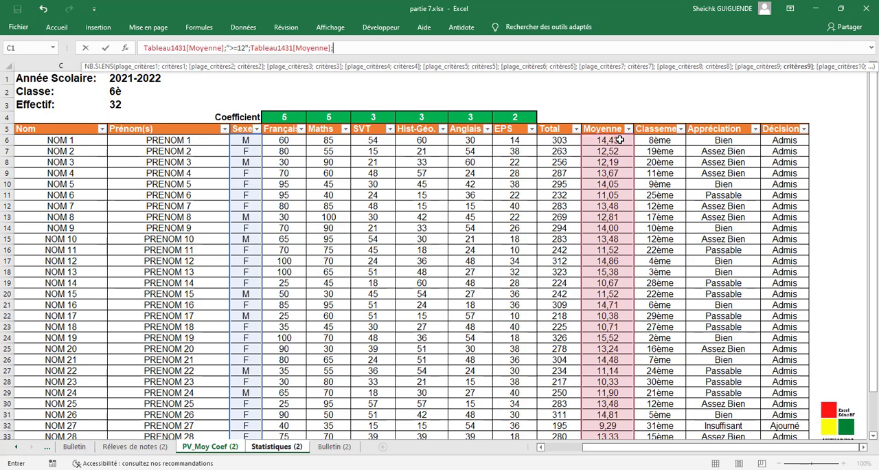
{"action": "type", "text": "\""}
{"action": "type", "text": "<"}
{"action": "type", "text": "1"}
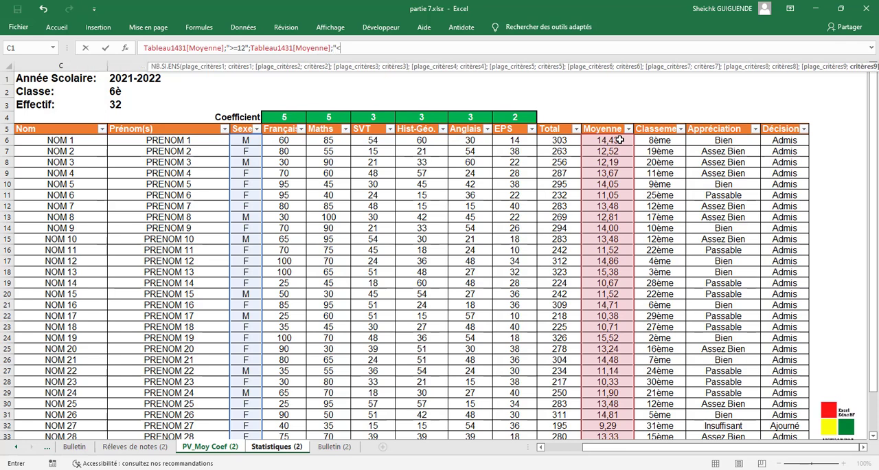
{"action": "type", "text": "4"}
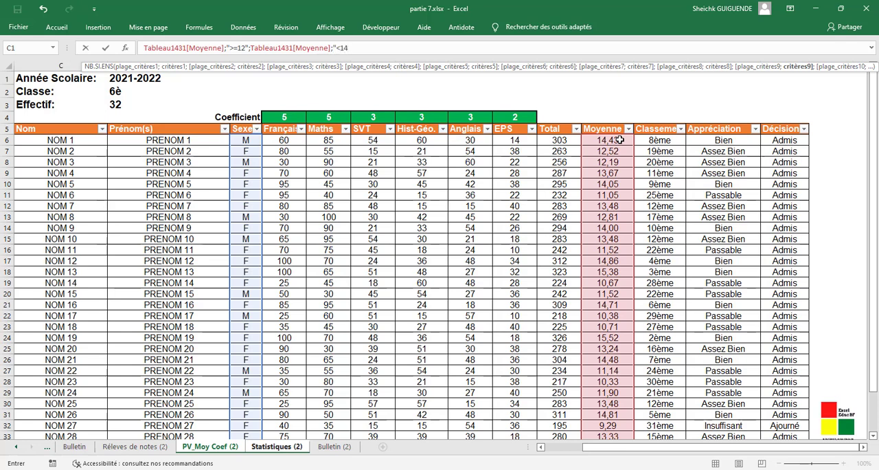
{"action": "type", "text": "\")"}
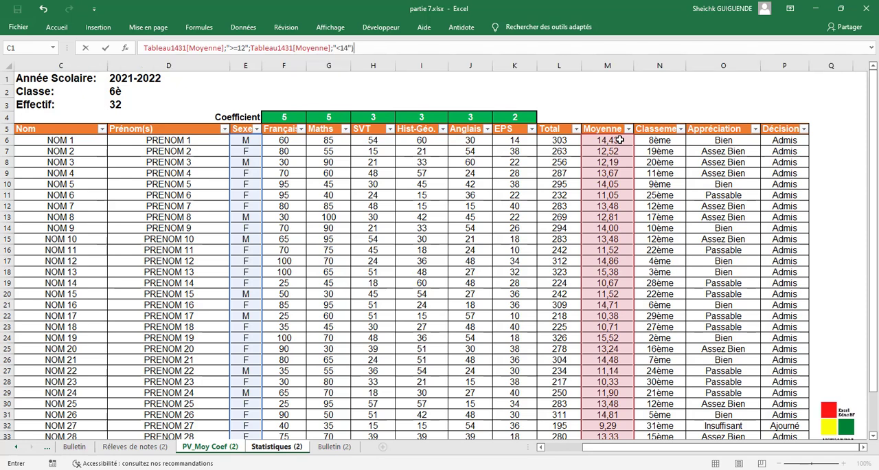
{"action": "left_click", "coordinate": [871, 51]}
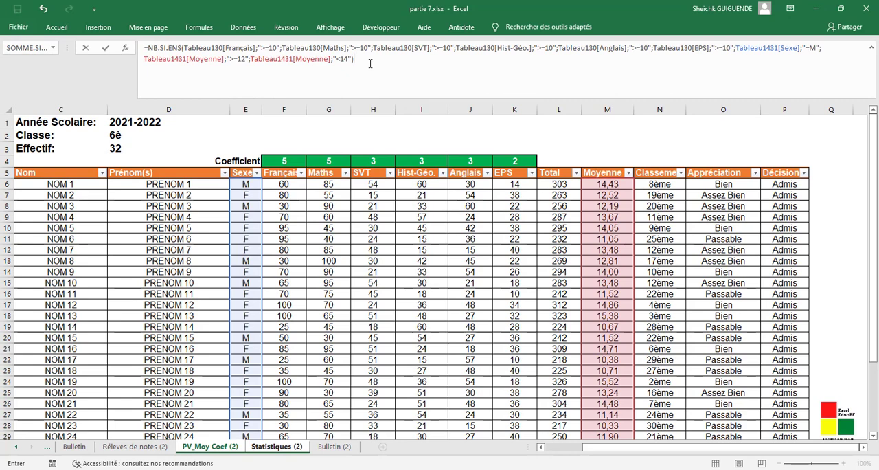
{"action": "key", "text": "Return"}
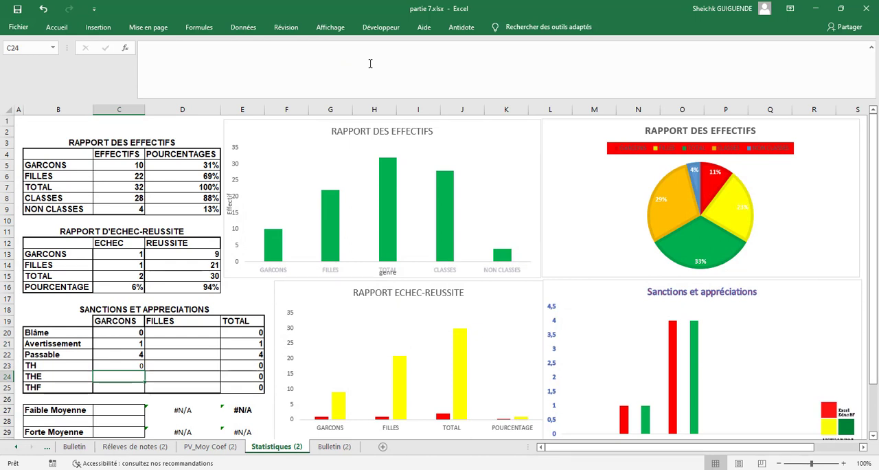
- Start an NB.SI.ENS formula in C24 with the Français column of Réleves de notes (2) and the criterion ">=10"
{"action": "left_click", "coordinate": [325, 54]}
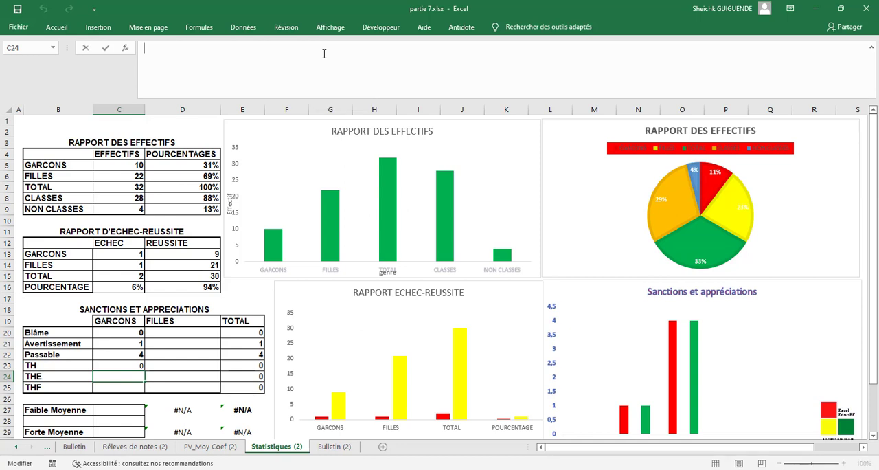
{"action": "type", "text": "=NB"}
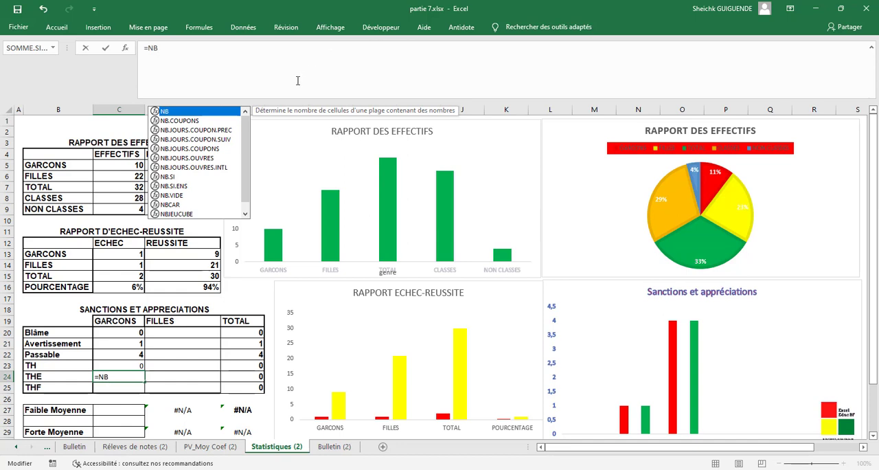
{"action": "double_click", "coordinate": [173, 186]}
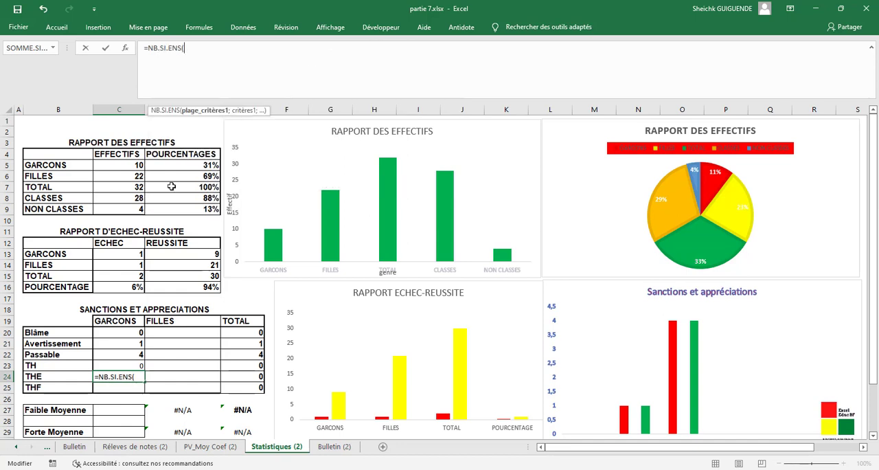
{"action": "left_click", "coordinate": [134, 447]}
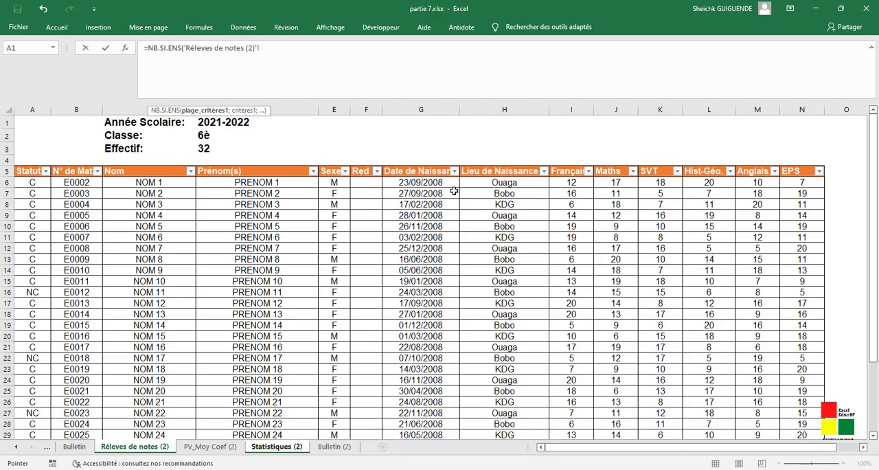
{"action": "left_click_drag", "start_coordinate": [585, 182], "coordinate": [573, 407]}
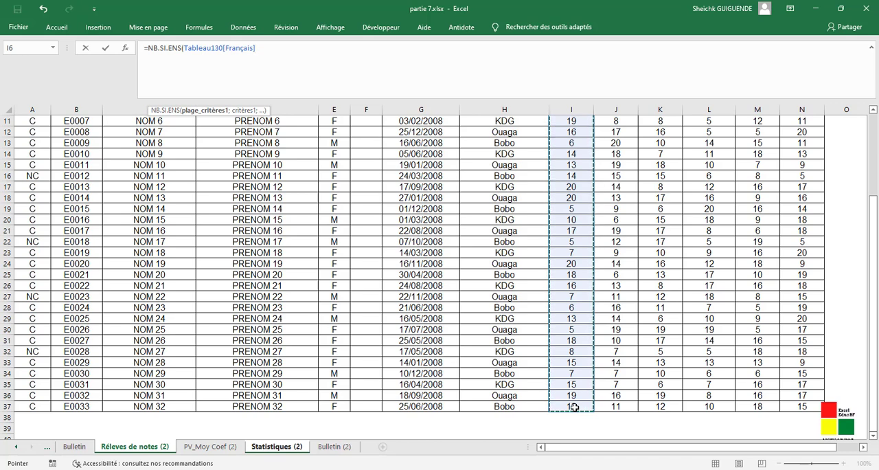
{"action": "type", "text": ";\""}
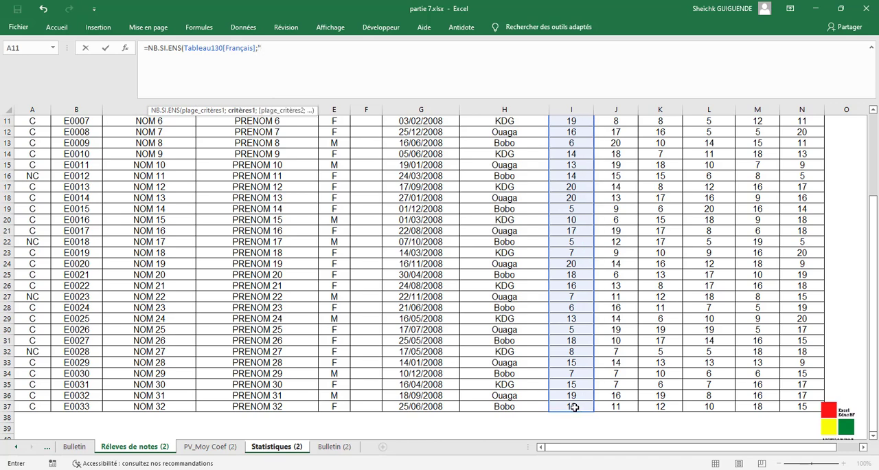
{"action": "type", "text": ">=10\";"}
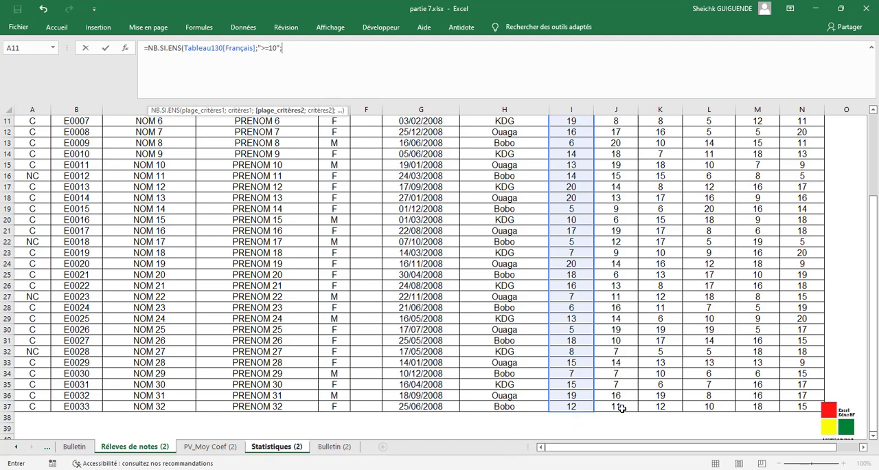
- Add the Maths column to the C24 formula as second criteria range with the criterion ">=10"
{"action": "mouse_move", "coordinate": [620, 406]}
{"action": "left_mouse_down"}
{"action": "mouse_move", "coordinate": [628, 96]}
{"action": "mouse_move", "coordinate": [629, 184]}
{"action": "left_mouse_up"}
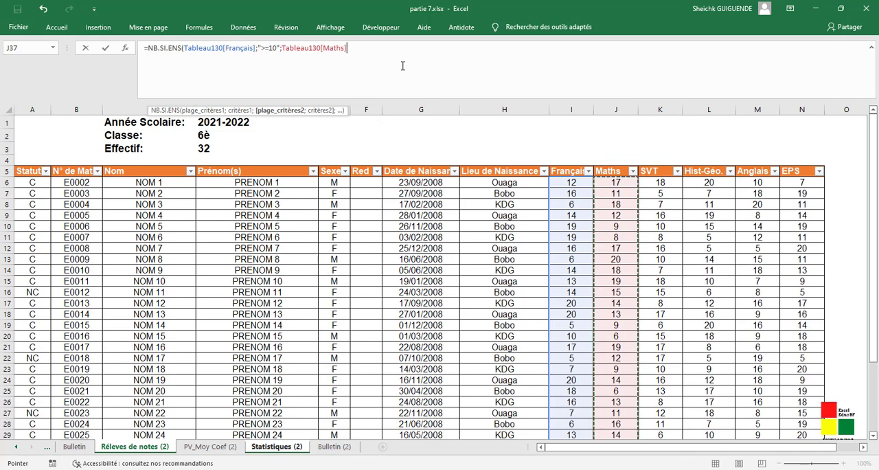
{"action": "type", "text": ";"}
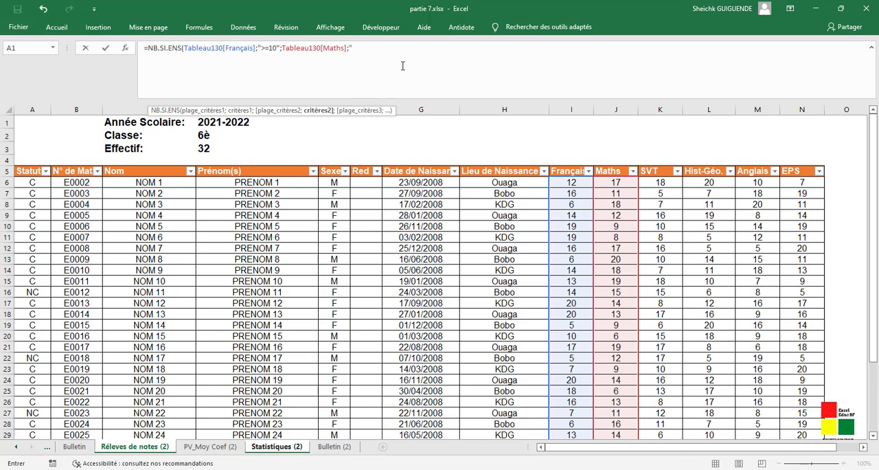
{"action": "type", "text": "\">+1"}
{"action": "key", "text": "BackSpace"}
{"action": "type", "text": "=10\";"}
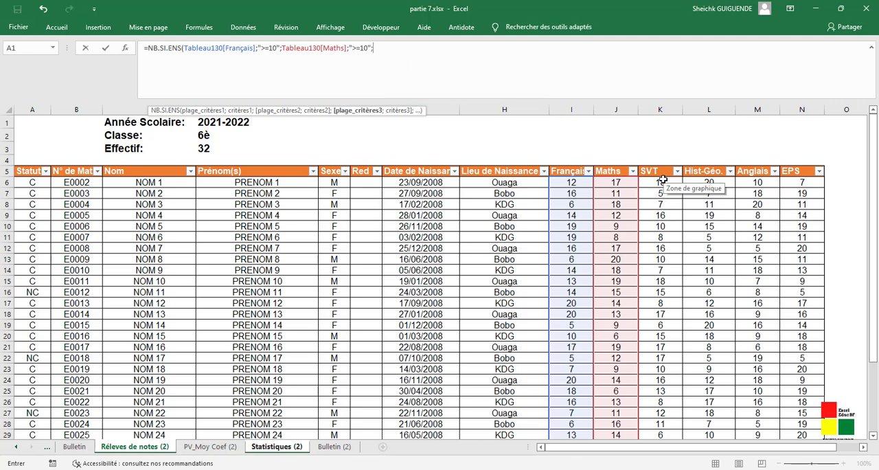
- Add the SVT column to the C24 formula as third criteria range with the criterion ">=10"
{"action": "left_click_drag", "start_coordinate": [663, 186], "coordinate": [666, 406]}
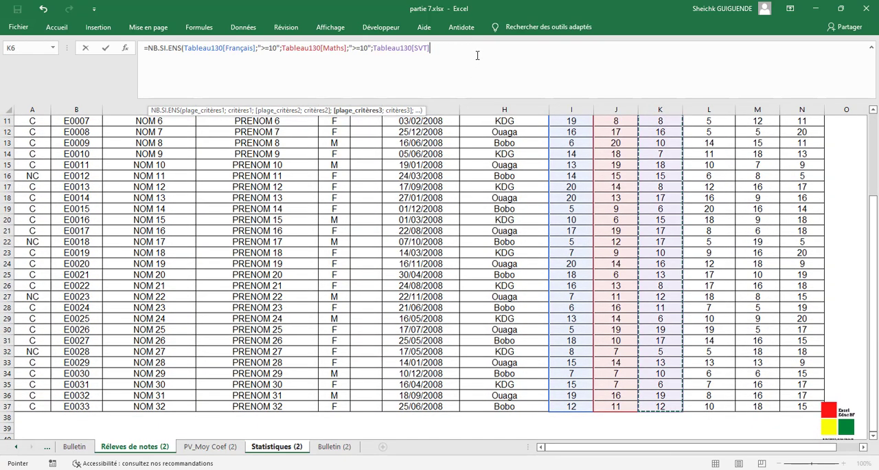
{"action": "type", "text": ";\""}
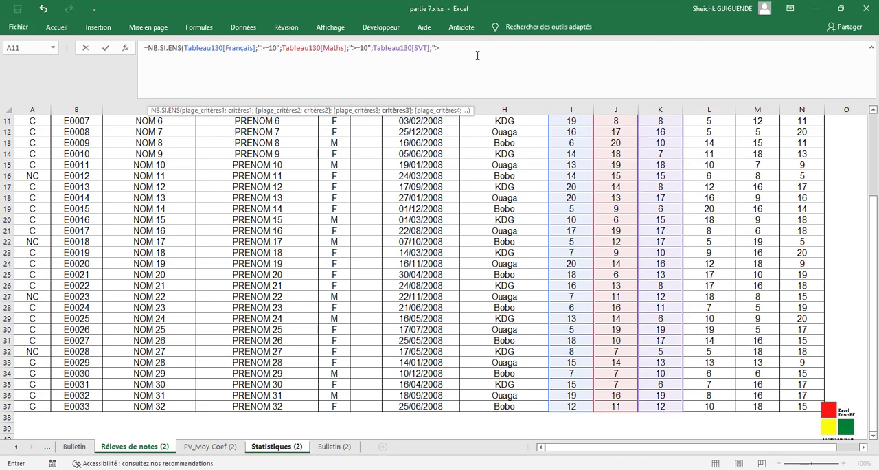
{"action": "type", "text": ">=10\";"}
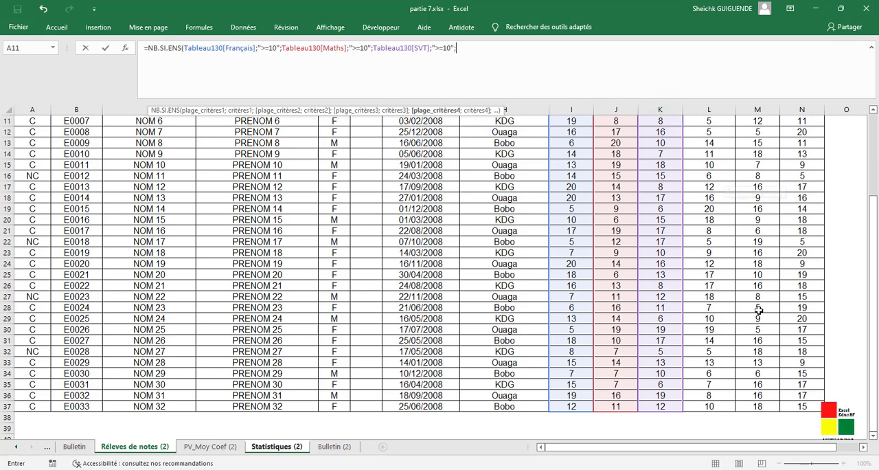
- Add the Hist-Géo. column to the C24 formula as fourth criteria range with the criterion ">=10"
{"action": "left_click", "coordinate": [721, 406]}
{"action": "left_click_drag", "start_coordinate": [714, 390], "coordinate": [714, 170]}
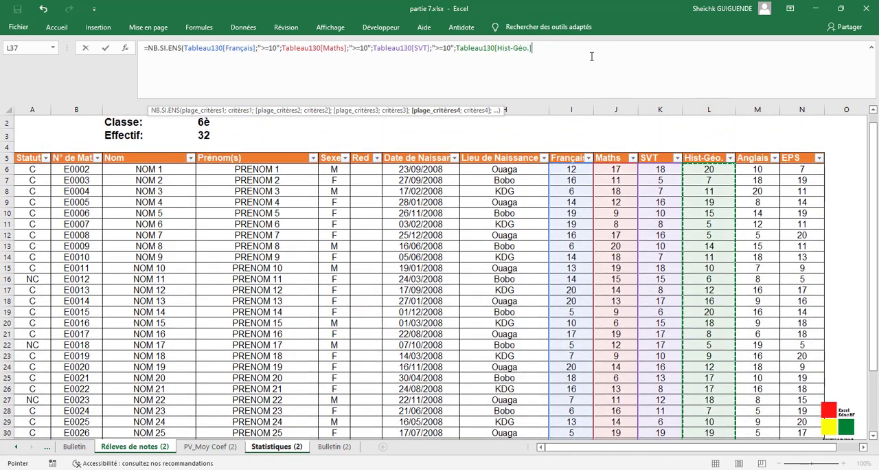
{"action": "type", "text": ";"}
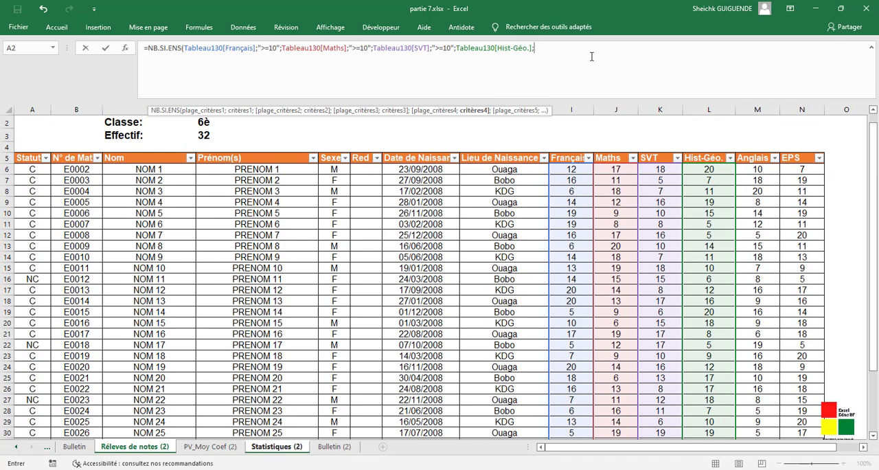
{"action": "type", "text": "\">=10\""}
{"action": "type", "text": ";"}
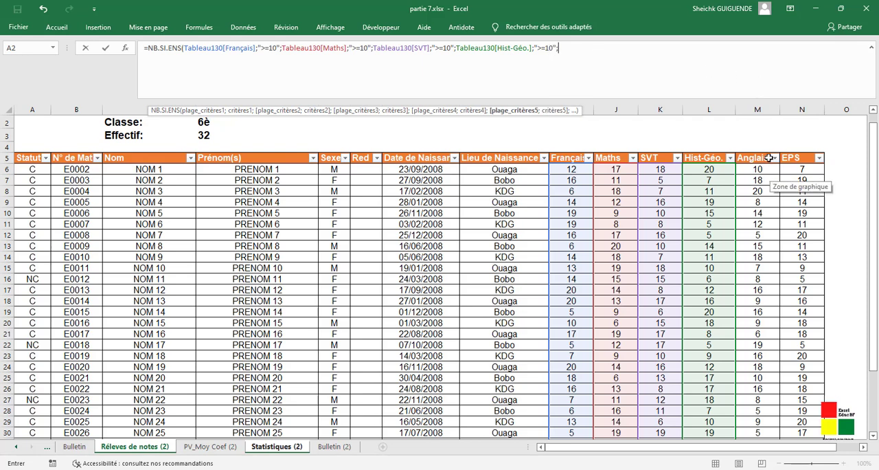
- Add the Anglais column to the C24 formula as fifth criteria range with the criterion ">=10"
{"action": "left_click_drag", "start_coordinate": [767, 167], "coordinate": [767, 415]}
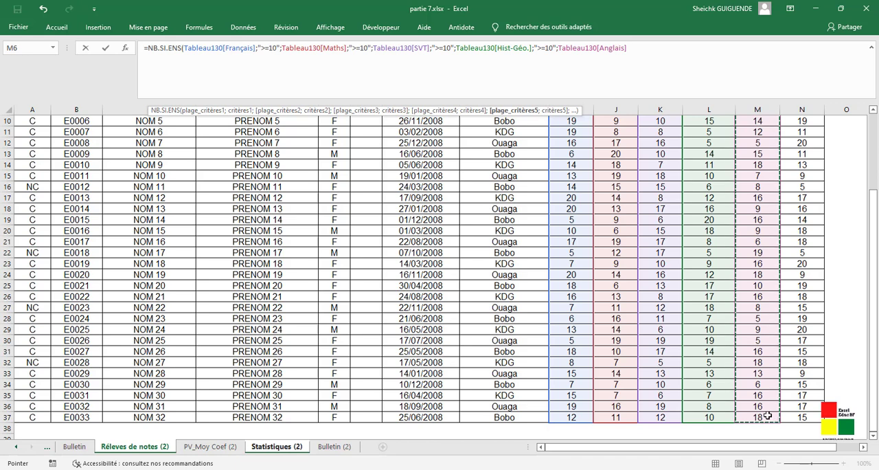
{"action": "type", "text": ";"}
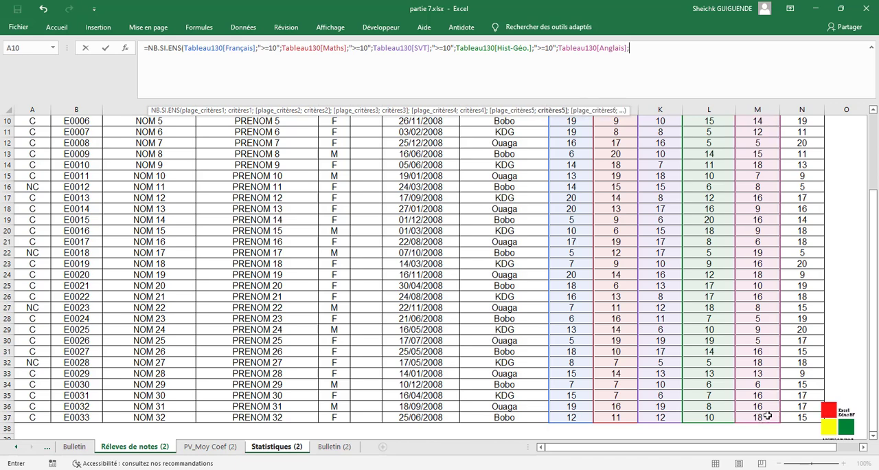
{"action": "type", "text": "\">=10\";"}
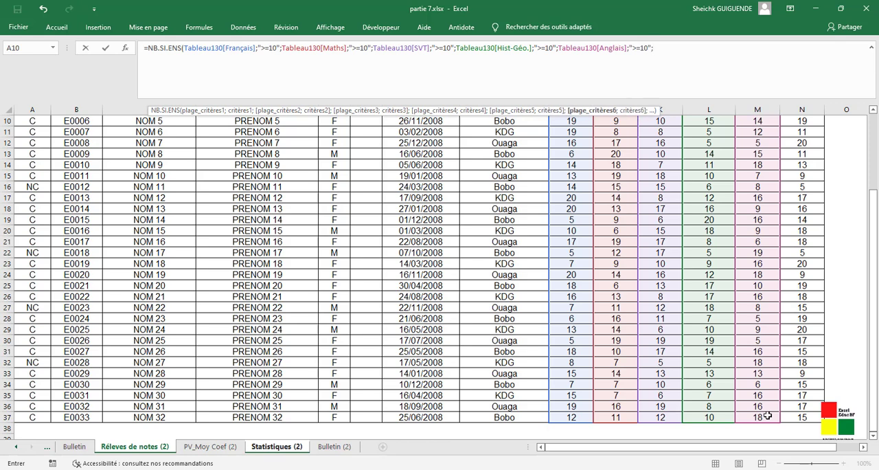
- Add the EPS column to the C24 formula as sixth criteria range with the criterion ">=10"
{"action": "left_click", "coordinate": [814, 416]}
{"action": "left_click_drag", "start_coordinate": [813, 410], "coordinate": [807, 182]}
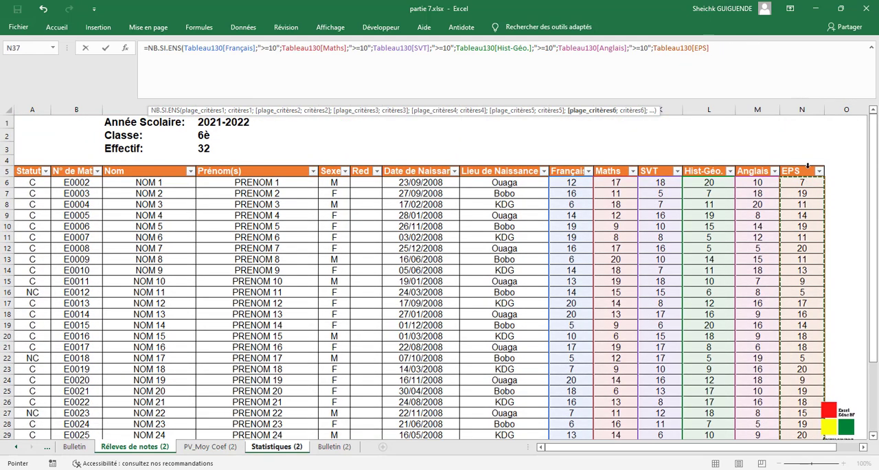
{"action": "type", "text": ";"}
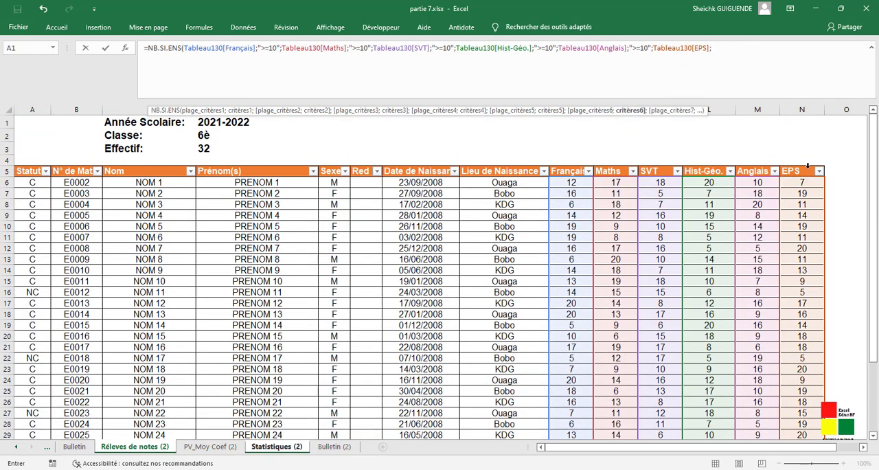
{"action": "type", "text": "\">\")"}
{"action": "type", "text": "="}
{"action": "type", "text": "1"}
{"action": "type", "text": "0"}
{"action": "type", "text": "\";"}
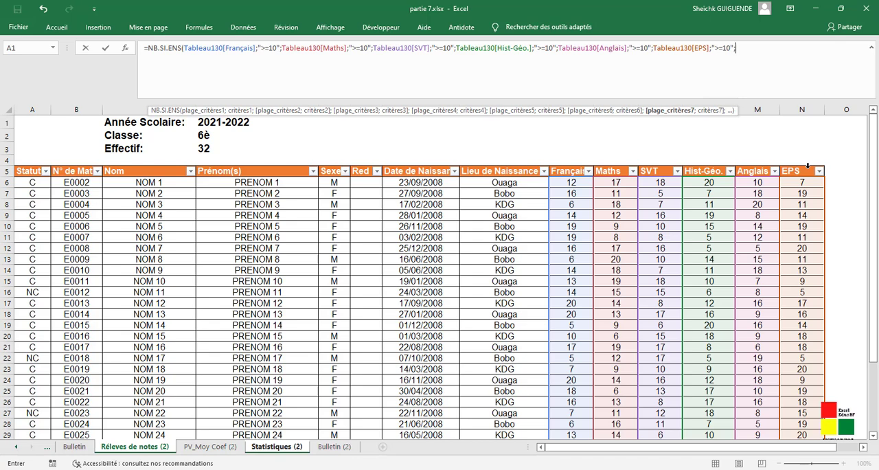
- Add the Moyenne column of PV_Moy Coef (2) to the C24 formula as seventh criteria range with the criterion ">=14"
{"action": "left_click", "coordinate": [203, 446]}
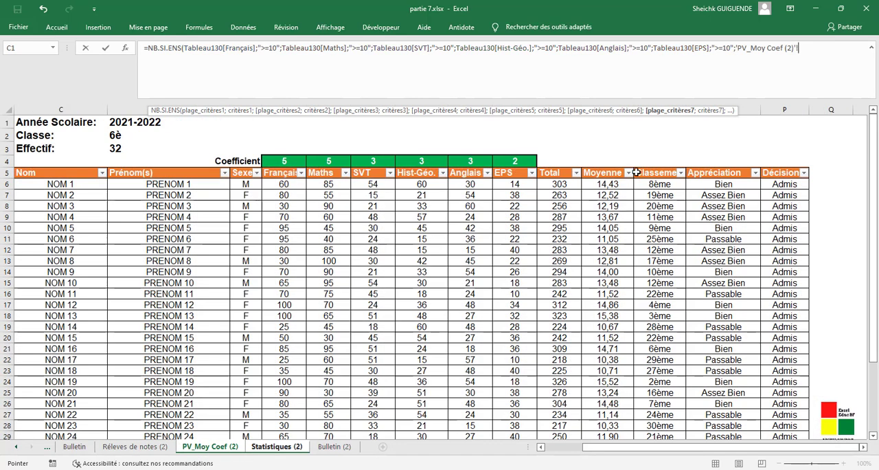
{"action": "left_click_drag", "start_coordinate": [619, 182], "coordinate": [622, 419]}
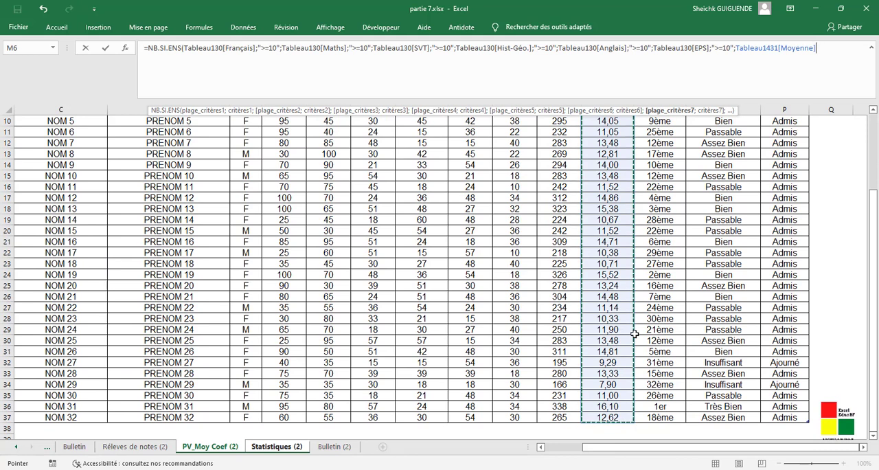
{"action": "type", "text": ">="}
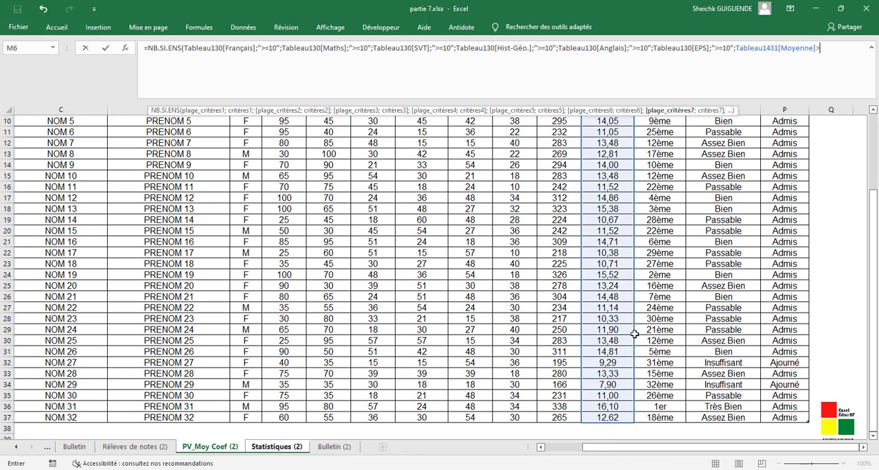
{"action": "type", "text": "14"}
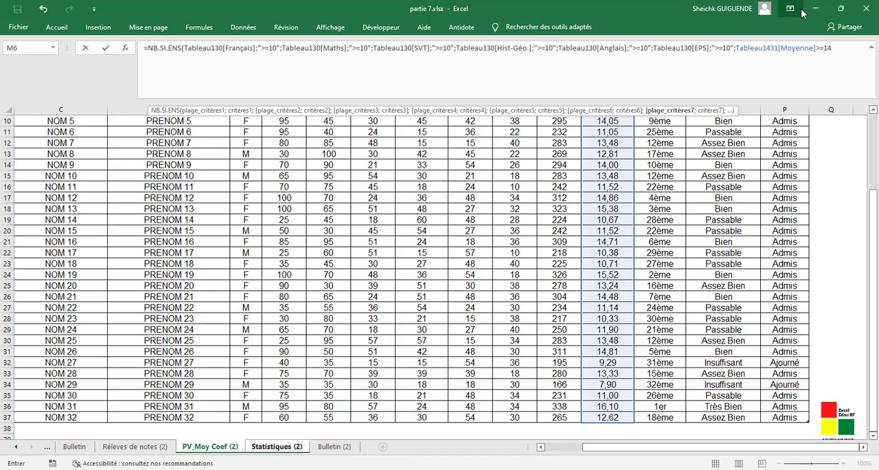
{"action": "left_click", "coordinate": [818, 48]}
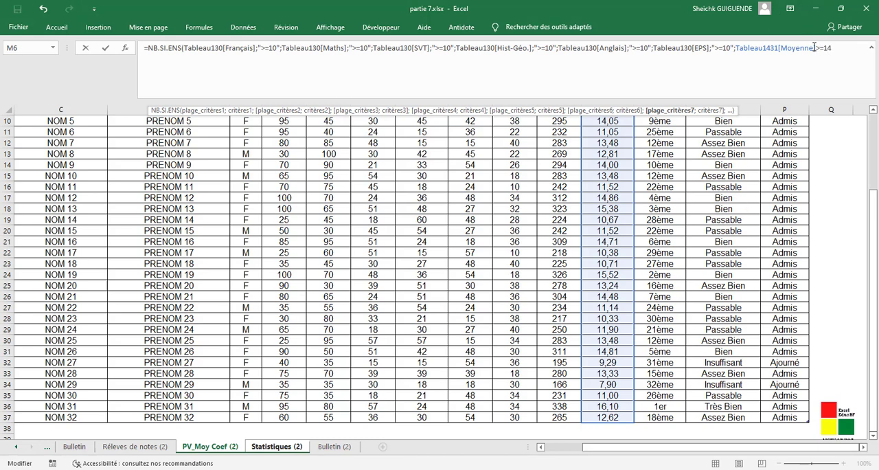
{"action": "type", "text": ";\">=10"}
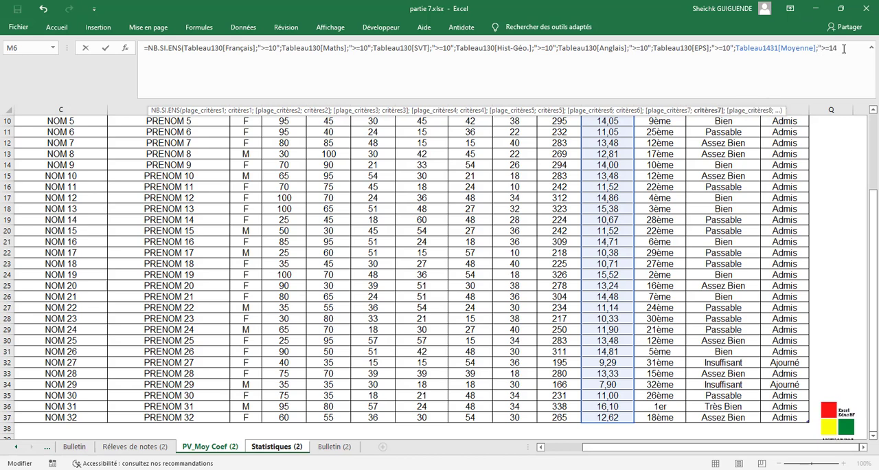
{"action": "type", "text": "\";"}
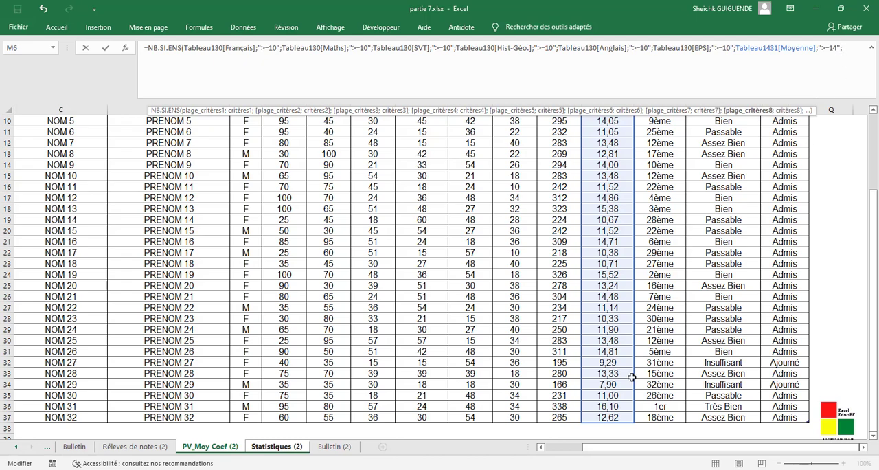
- Add the Moyenne column again to the C24 formula as eighth criteria range with the criterion "<16"
{"action": "left_click_drag", "start_coordinate": [626, 416], "coordinate": [618, 166]}
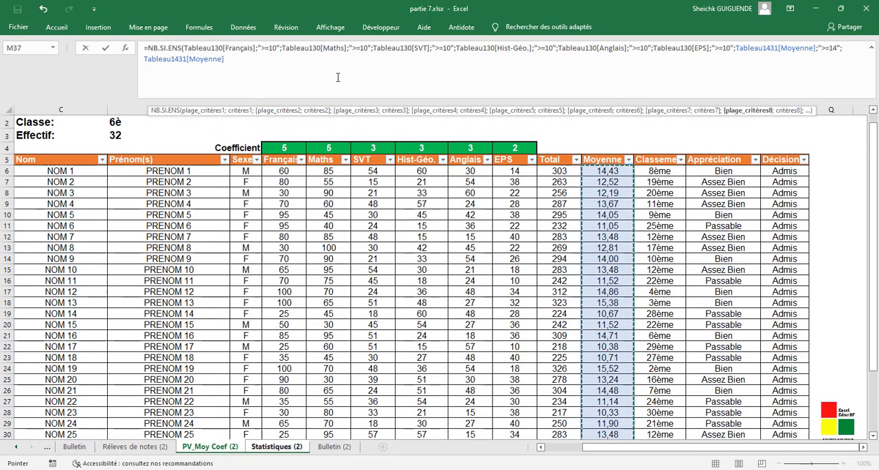
{"action": "type", "text": ";\""}
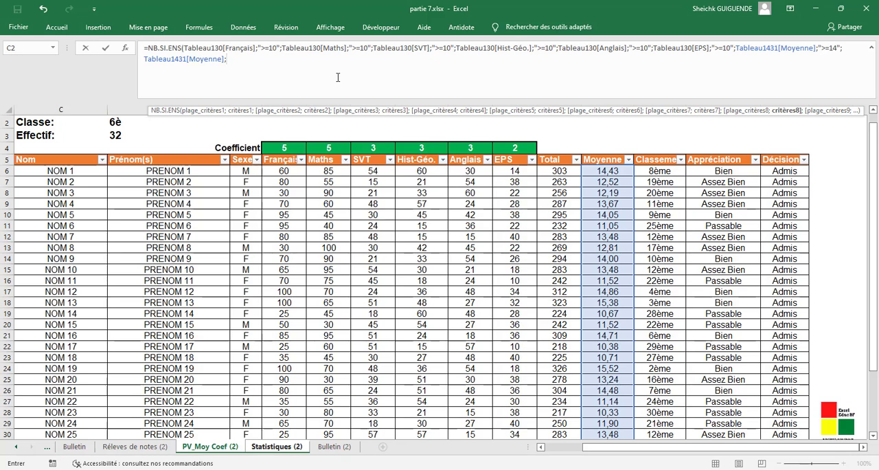
{"action": "type", "text": ">"}
{"action": "key", "text": "BackSpace"}
{"action": "type", "text": "<"}
{"action": "key", "text": "BackSpace"}
{"action": "type", "text": "\"<16\";"}
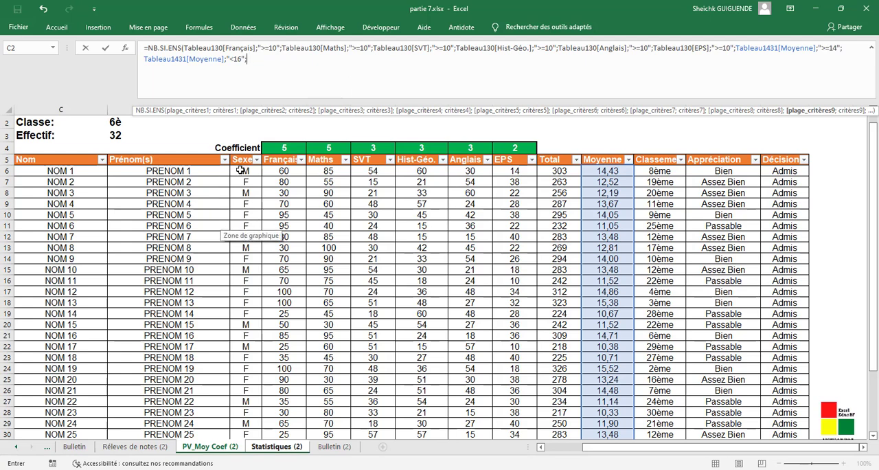
- Add the Sexe column as ninth criteria range with the criterion "=M" and complete the C24 formula
{"action": "left_click_drag", "start_coordinate": [241, 169], "coordinate": [252, 415]}
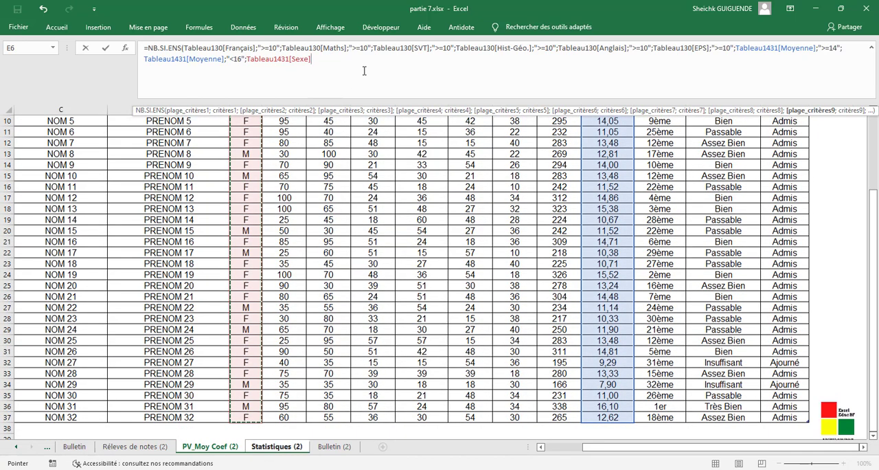
{"action": "type", "text": ";"}
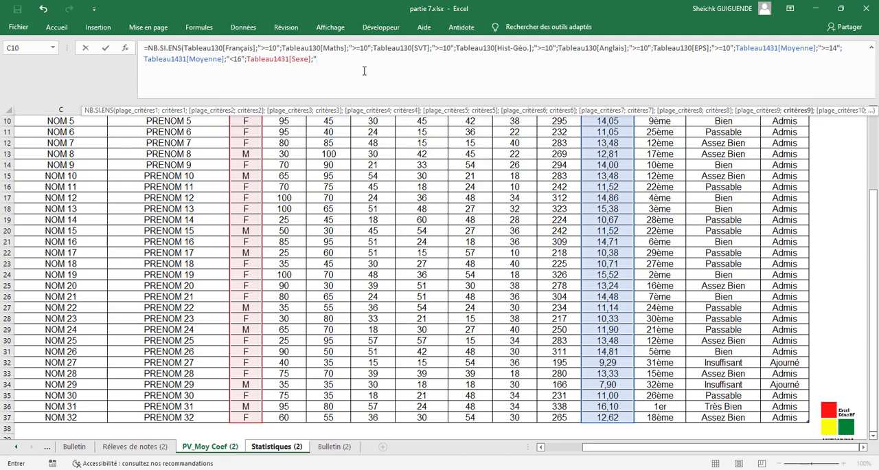
{"action": "type", "text": "\"M"}
{"action": "key", "text": "BackSpace"}
{"action": "type", "text": "=M"}
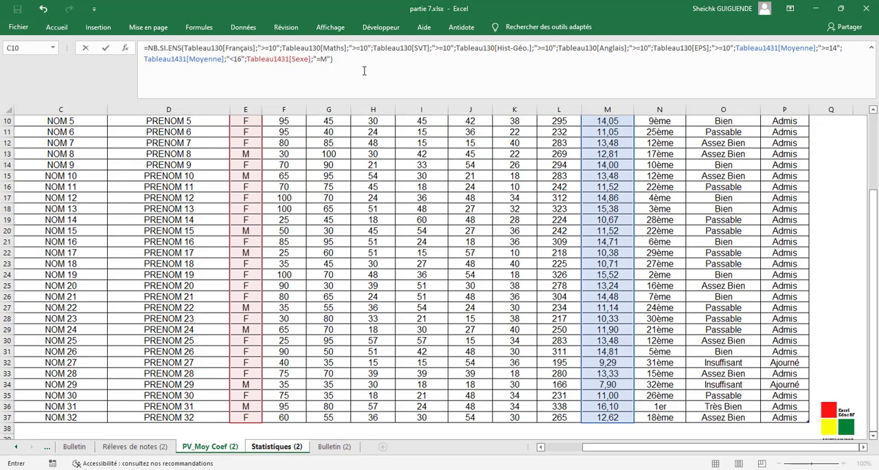
{"action": "key", "text": "Return"}
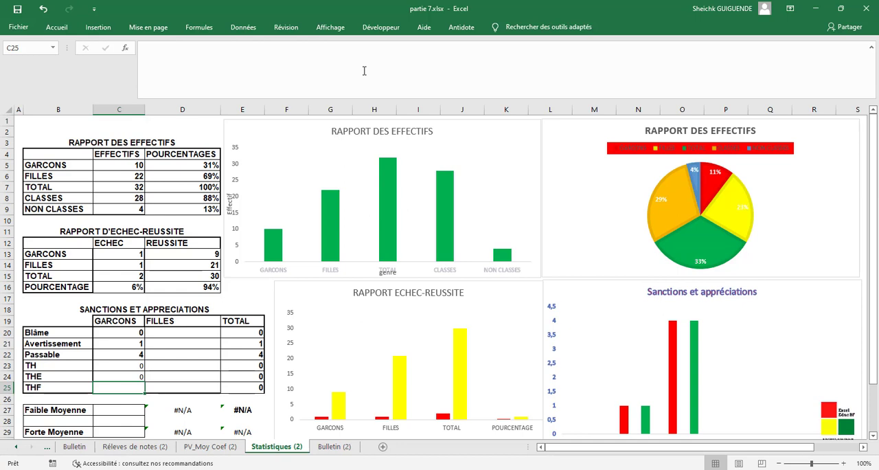
- Copy the GARCONS THE formula from C24 into the GARCONS THF cell C25
{"action": "left_click", "coordinate": [123, 375]}
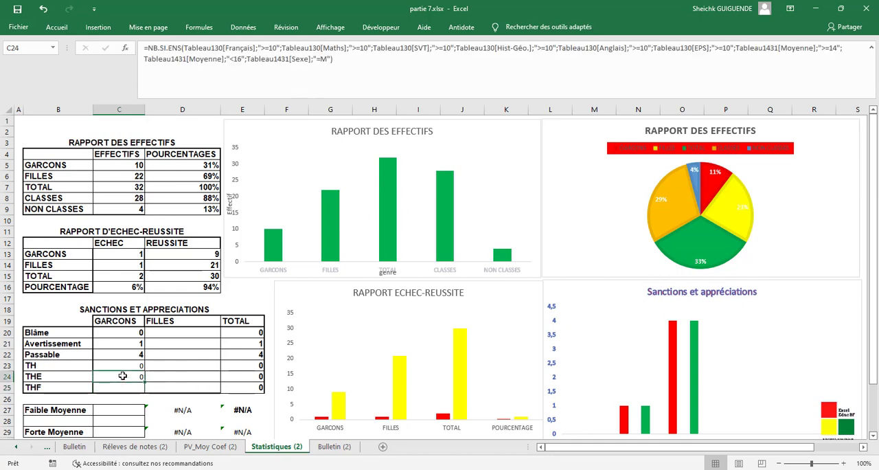
{"action": "left_click_drag", "start_coordinate": [333, 59], "coordinate": [143, 50]}
{"action": "key", "text": "ctrl+c"}
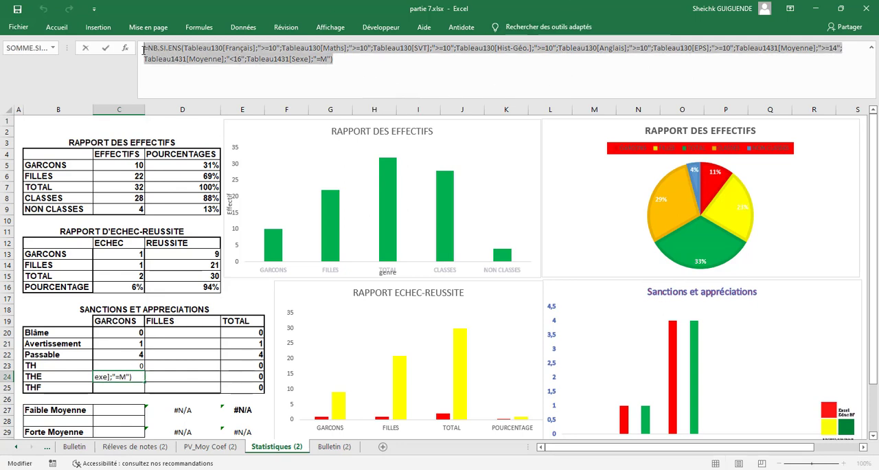
{"action": "left_click", "coordinate": [358, 66]}
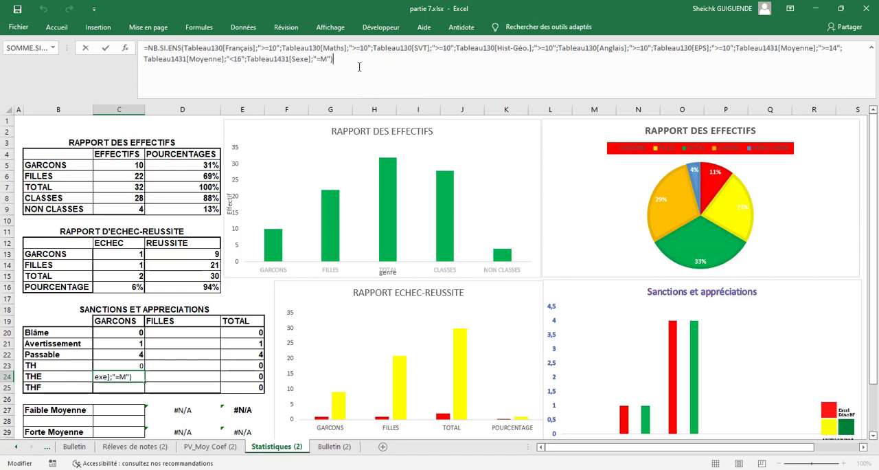
{"action": "key", "text": "Return"}
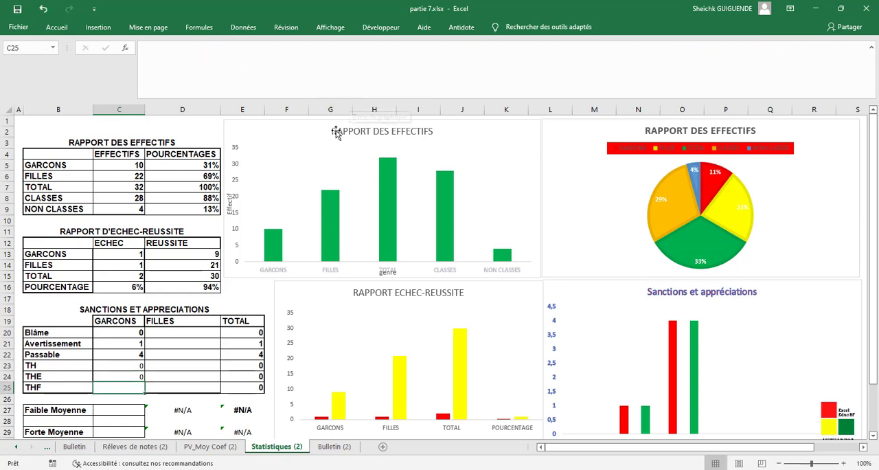
{"action": "left_click", "coordinate": [347, 59]}
{"action": "key", "text": "ctrl+v"}
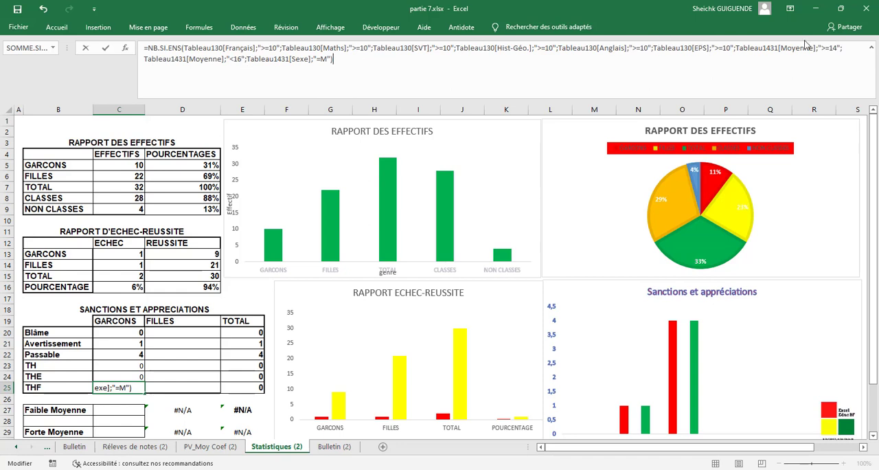
- Change the seventh criterion, on the Moyenne column, to ">=16" in the C25 formula
{"action": "left_click", "coordinate": [836, 46]}
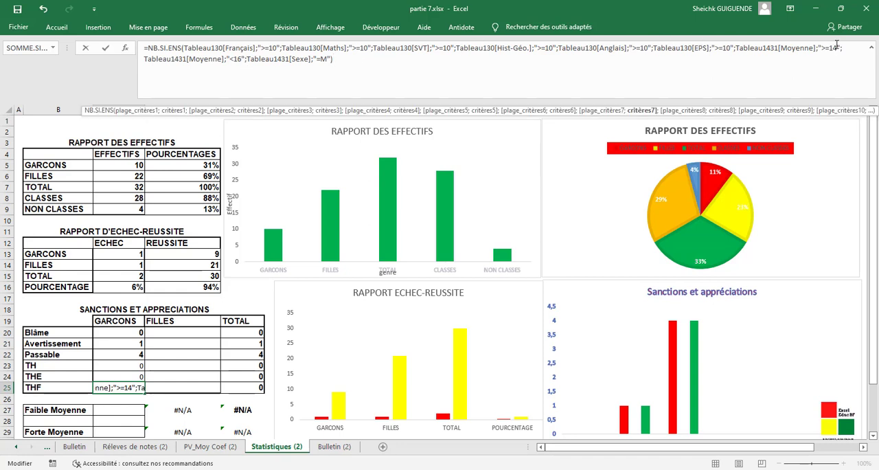
{"action": "key", "text": "BackSpace"}
{"action": "type", "text": "-"}
{"action": "key", "text": "BackSpace"}
{"action": "type", "text": "6"}
- Change the eighth criterion, on the Moyenne column, to "<=20" and complete the C25 formula
{"action": "left_click", "coordinate": [241, 59]}
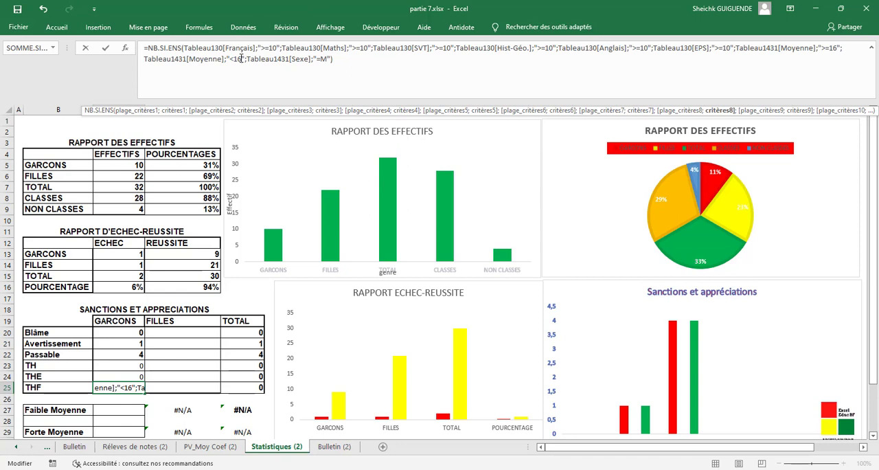
{"action": "key", "text": "BackSpace"}
{"action": "key", "text": "BackSpace"}
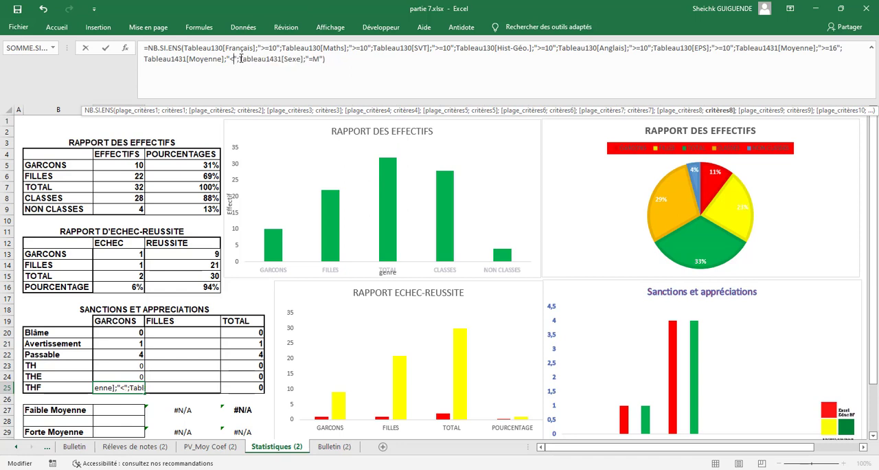
{"action": "type", "text": "1"}
{"action": "key", "text": "BackSpace"}
{"action": "type", "text": "+"}
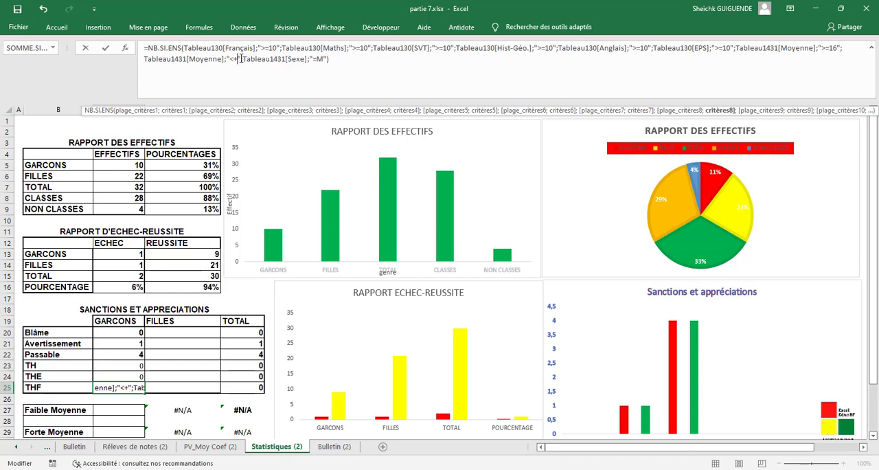
{"action": "key", "text": "BackSpace"}
{"action": "type", "text": "=20"}
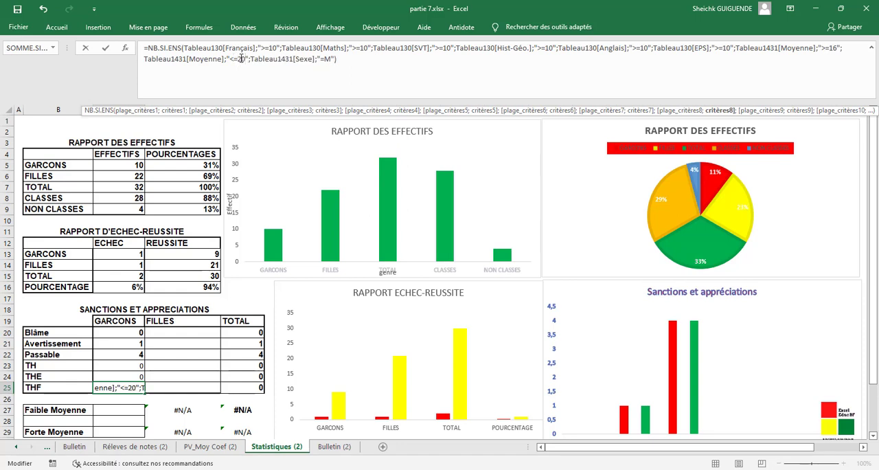
{"action": "left_click", "coordinate": [355, 63]}
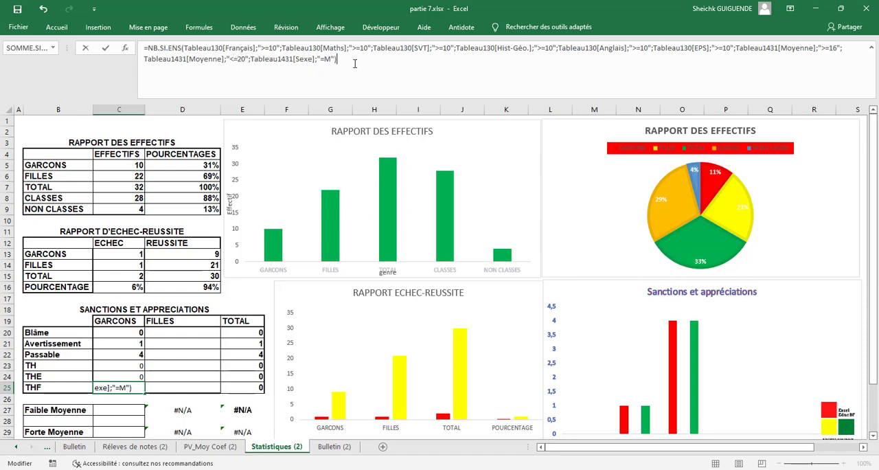
{"action": "key", "text": "Return"}
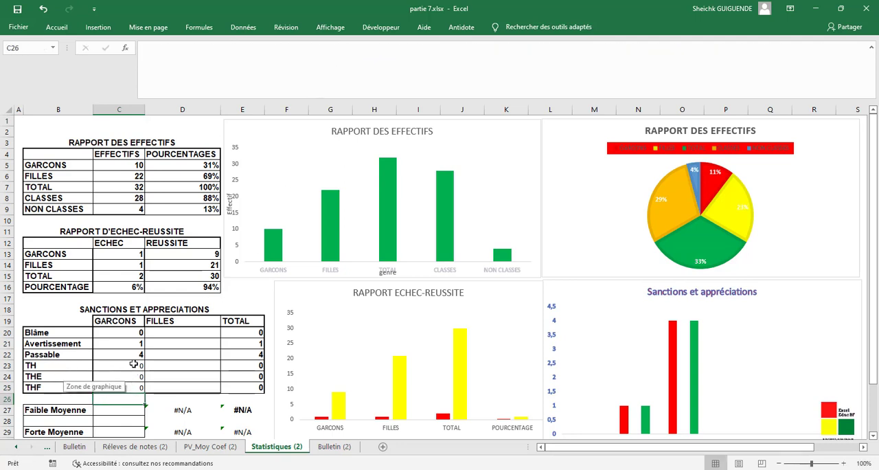
- Copy the GARCONS Blâme formula from C20 into the FILLES Blâme cell D20
{"action": "left_click", "coordinate": [122, 335]}
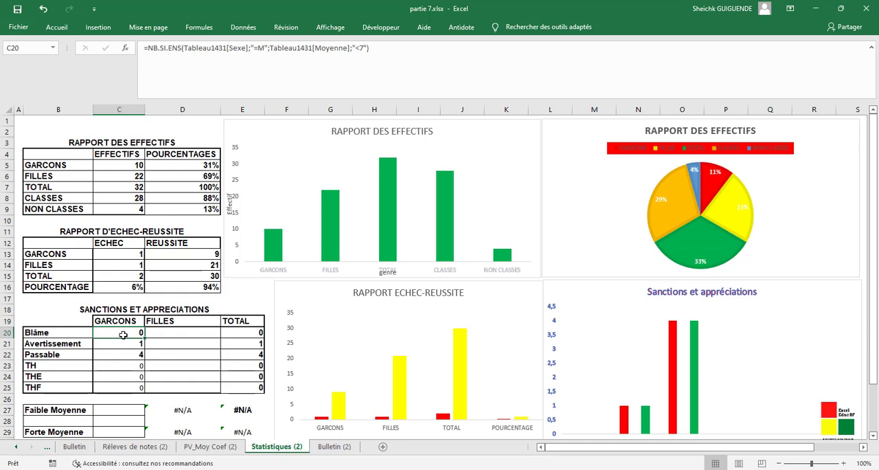
{"action": "left_click", "coordinate": [169, 334]}
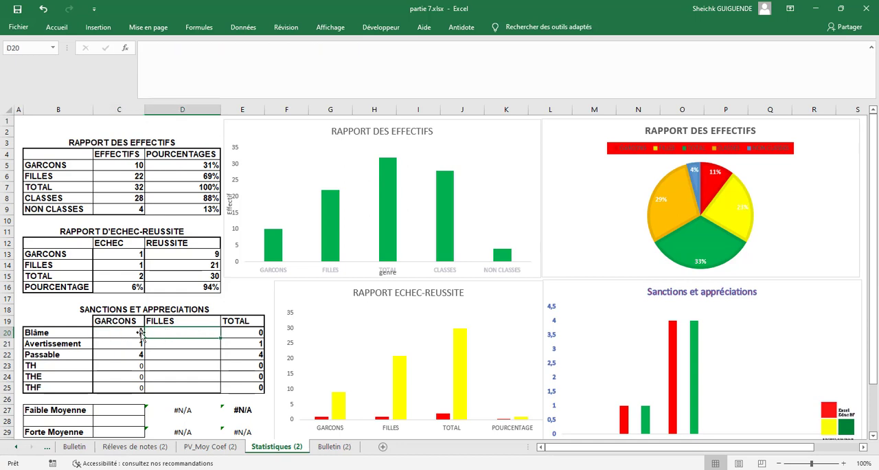
{"action": "left_click", "coordinate": [129, 332]}
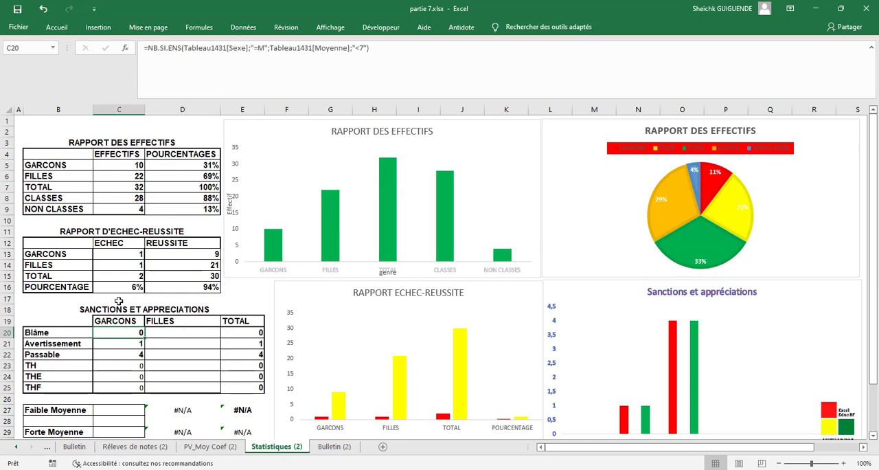
{"action": "left_click", "coordinate": [225, 46]}
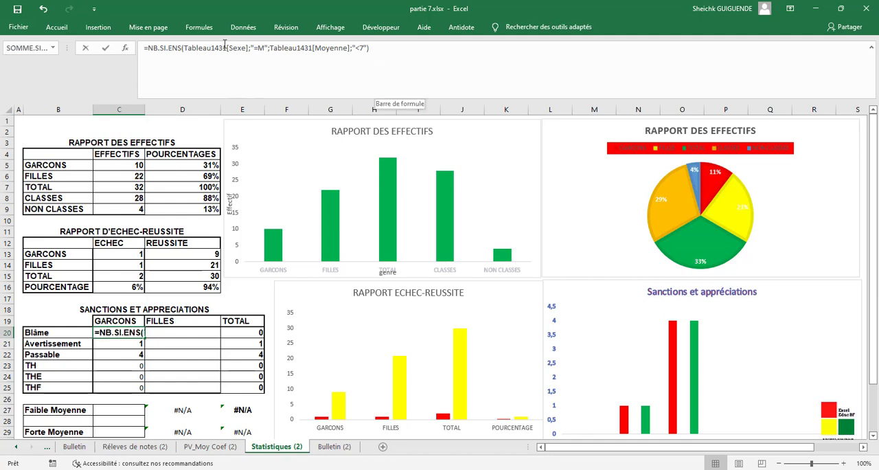
{"action": "left_click_drag", "start_coordinate": [225, 43], "coordinate": [184, 53]}
{"action": "left_click_drag", "start_coordinate": [385, 46], "coordinate": [140, 52]}
{"action": "key", "text": "ctrl+c"}
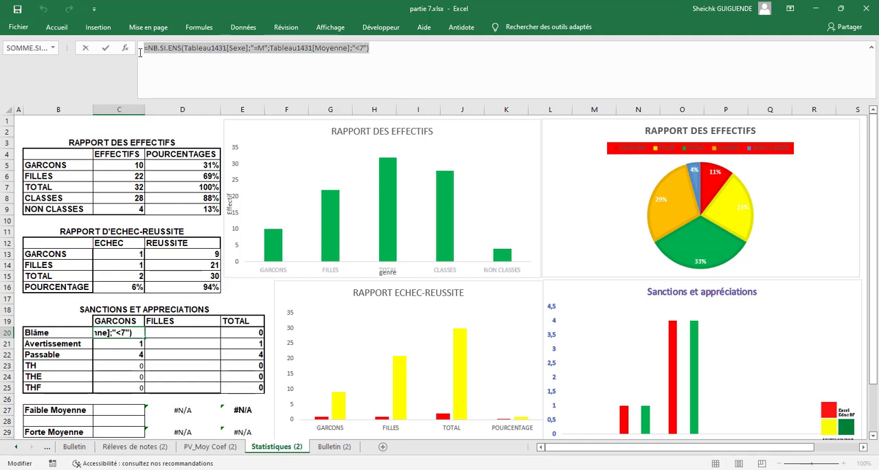
{"action": "left_click", "coordinate": [392, 59]}
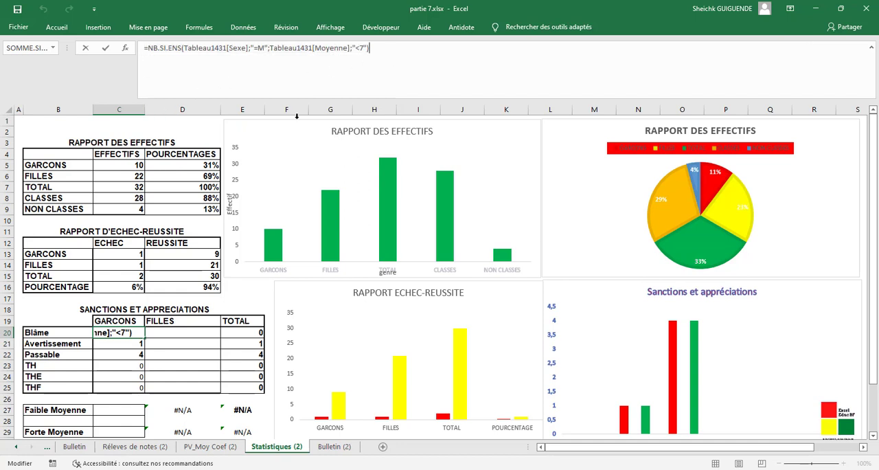
{"action": "key", "text": "Tab"}
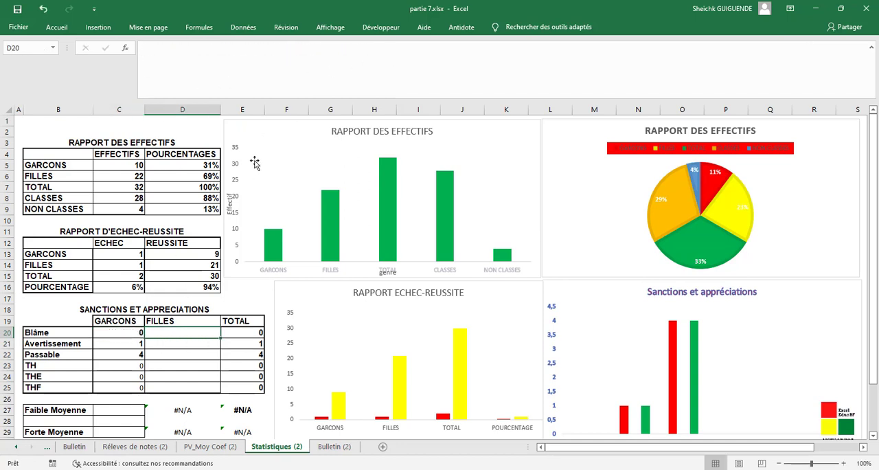
{"action": "left_click", "coordinate": [287, 73]}
{"action": "key", "text": "ctrl+v"}
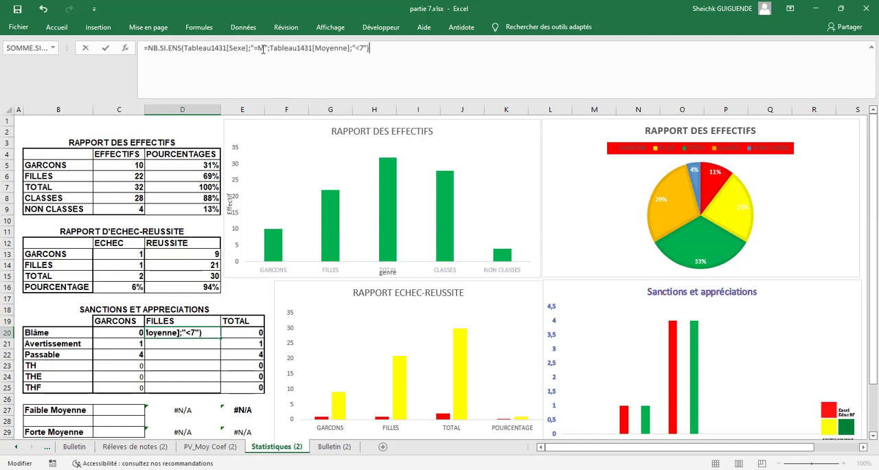
- Change the Sexe criterion to "=F" in the D20 formula and complete it
{"action": "left_click", "coordinate": [264, 49]}
{"action": "key", "text": "BackSpace"}
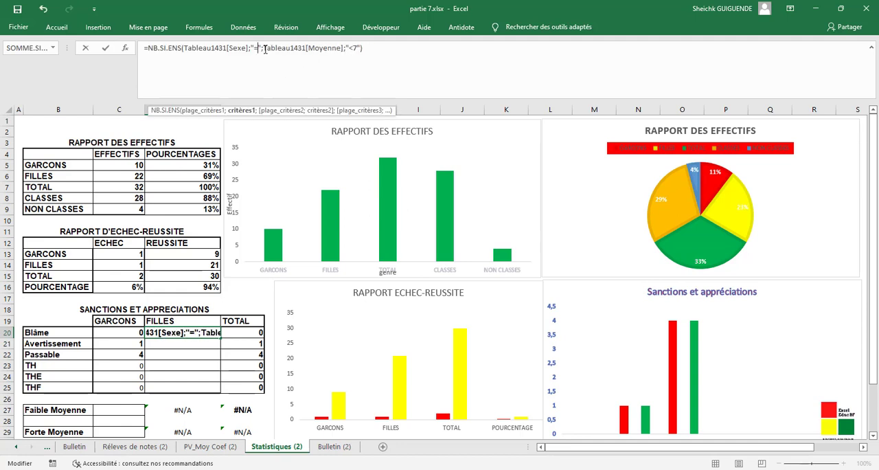
{"action": "type", "text": "F"}
{"action": "key", "text": "Return"}
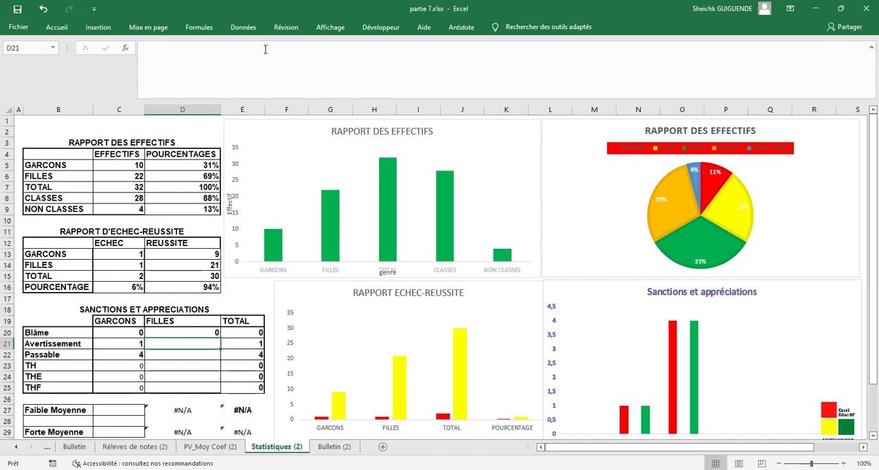
- Copy the GARCONS Avertissement formula from C21 into the FILLES Avertissement cell D21
{"action": "left_click", "coordinate": [117, 342]}
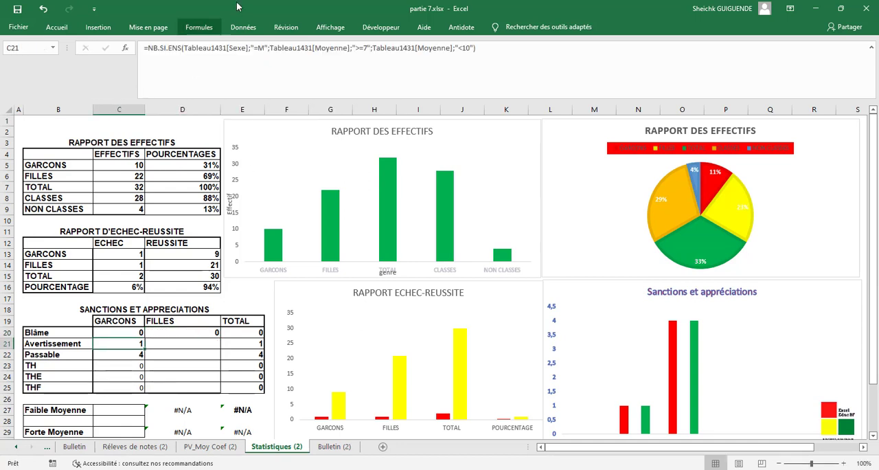
{"action": "left_click_drag", "start_coordinate": [500, 46], "coordinate": [146, 50]}
{"action": "key", "text": "ctrl+c"}
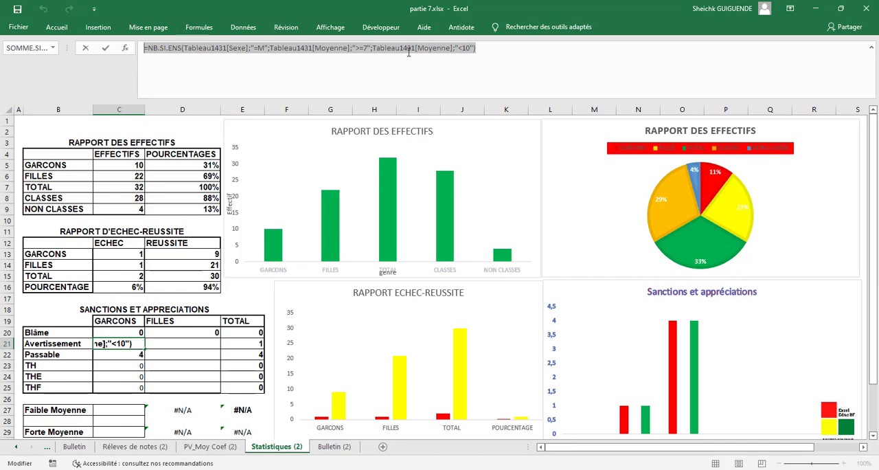
{"action": "left_click", "coordinate": [514, 44]}
{"action": "key", "text": "Return"}
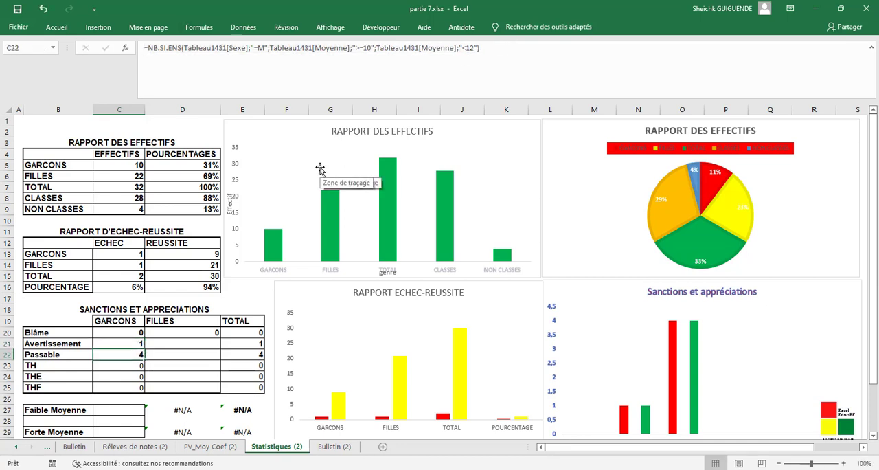
{"action": "left_click", "coordinate": [178, 343]}
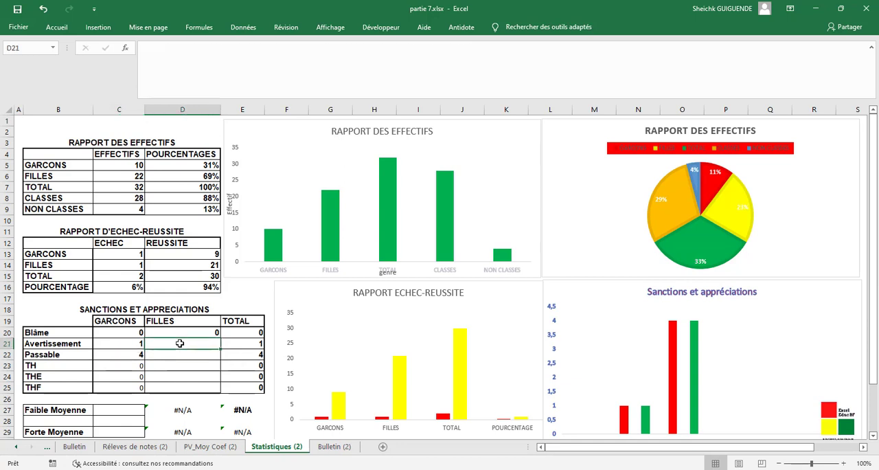
{"action": "left_click", "coordinate": [250, 53]}
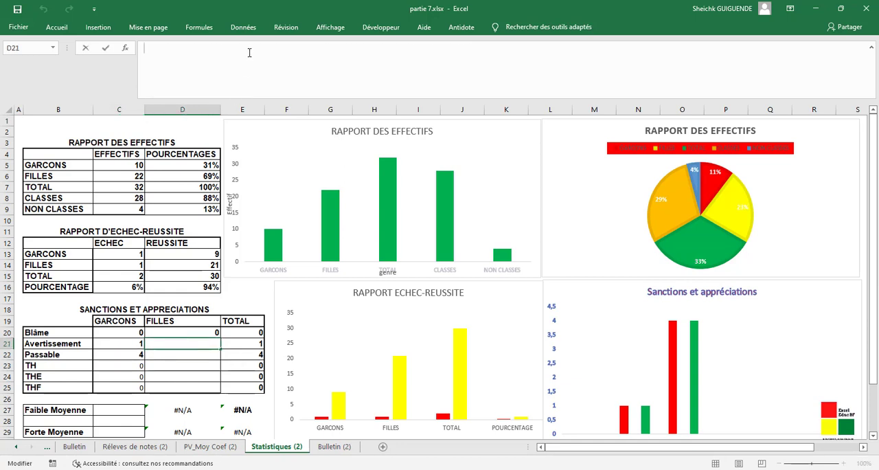
{"action": "key", "text": "ctrl+v"}
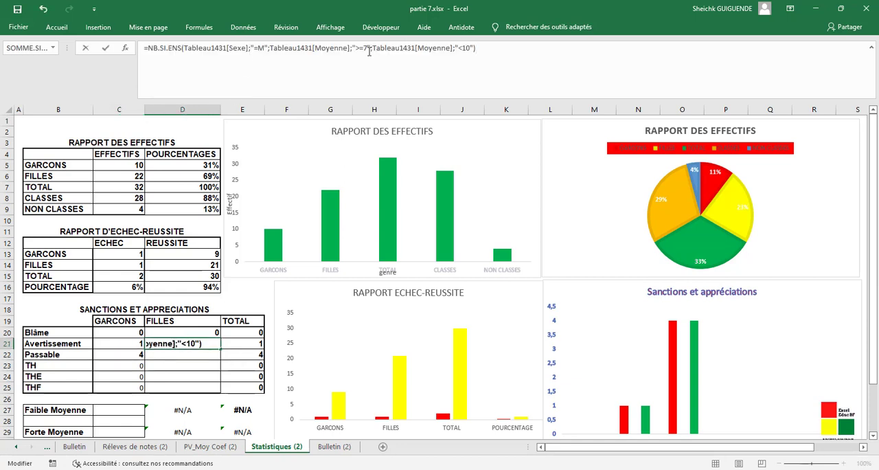
- Change the Sexe criterion to "=F" in the D21 formula and complete it
{"action": "left_click", "coordinate": [265, 49]}
{"action": "key", "text": "BackSpace"}
{"action": "type", "text": "F"}
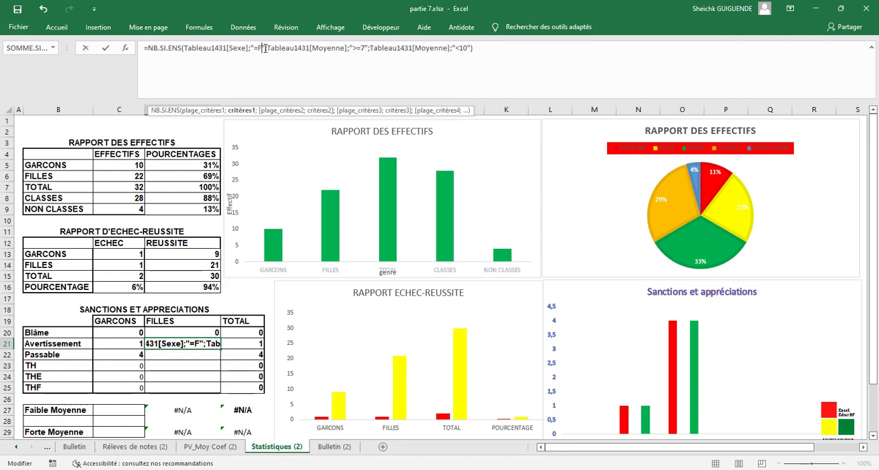
{"action": "key", "text": "Return"}
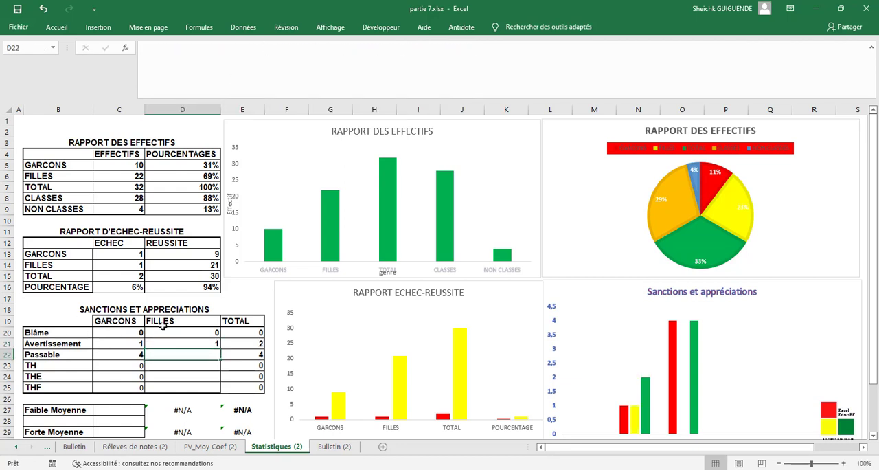
- Copy the GARCONS Passable formula from C22 into the FILLES Passable cell D22
{"action": "left_click", "coordinate": [348, 96]}
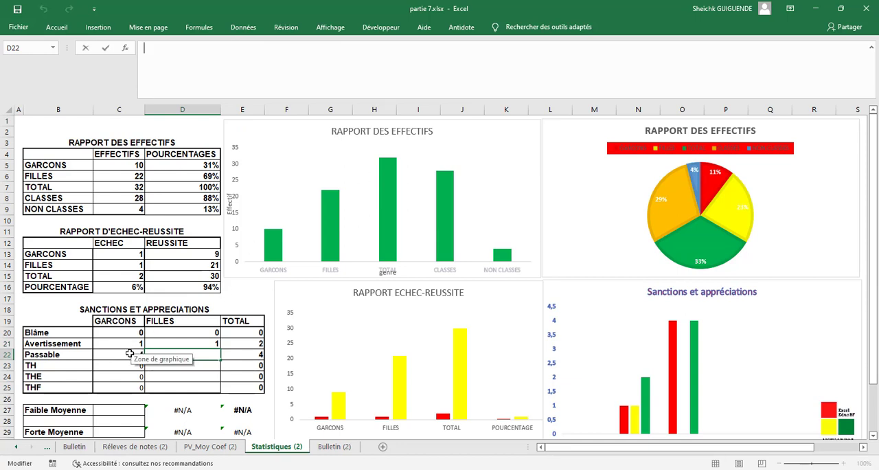
{"action": "left_click", "coordinate": [130, 350]}
{"action": "left_click_drag", "start_coordinate": [479, 48], "coordinate": [139, 48]}
{"action": "key", "text": "ctrl+c"}
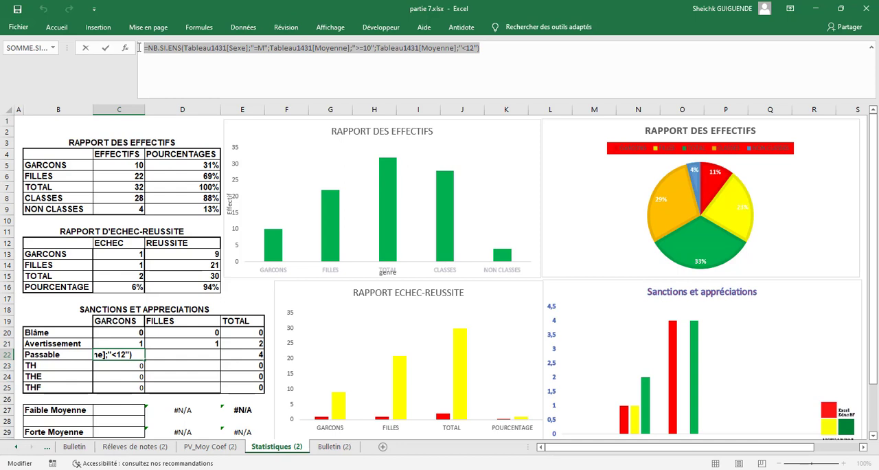
{"action": "left_click", "coordinate": [515, 53]}
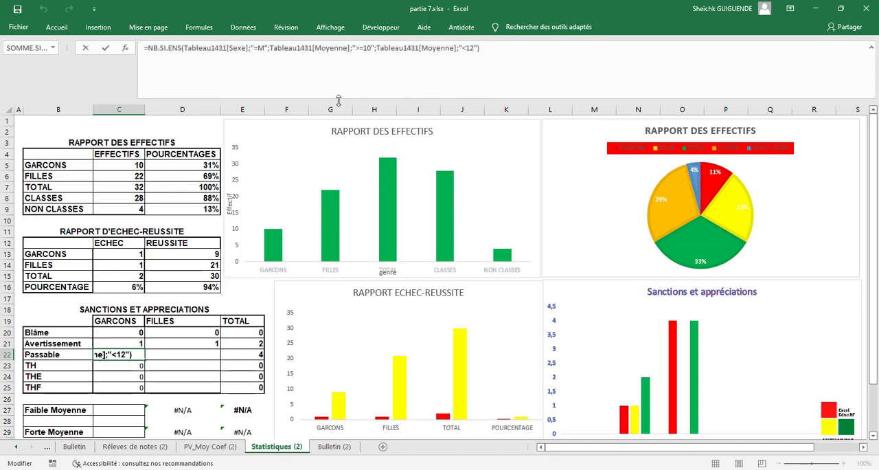
{"action": "key", "text": "Return"}
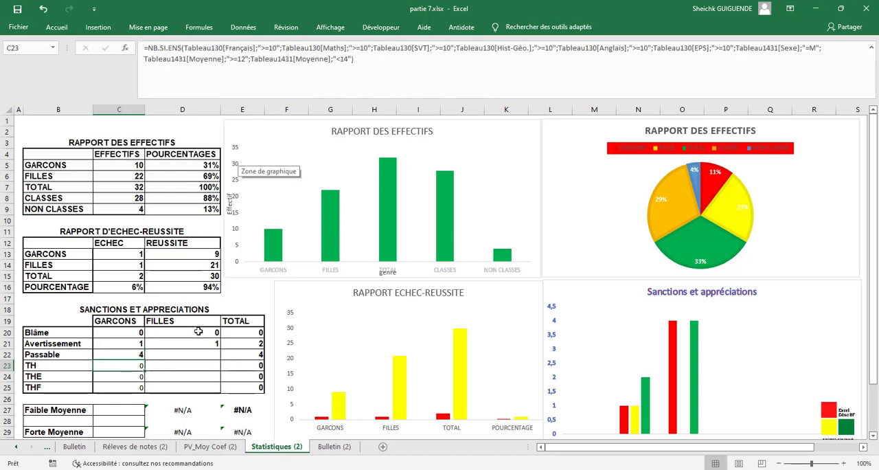
{"action": "left_click", "coordinate": [203, 357]}
{"action": "left_click", "coordinate": [264, 59]}
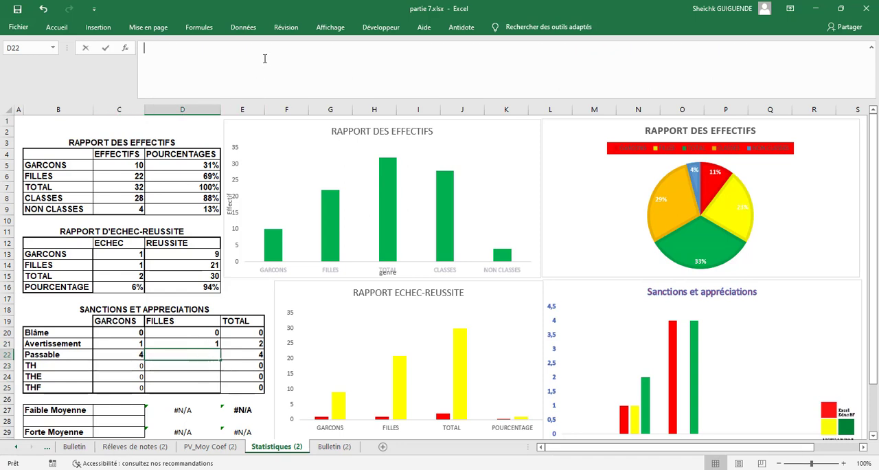
{"action": "key", "text": "ctrl+v"}
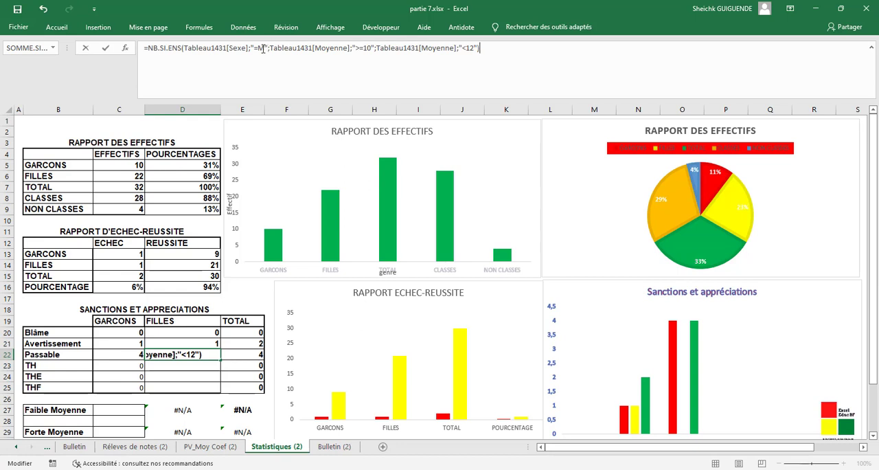
- Change the Sexe criterion to "=F" in the D22 formula and complete it
{"action": "left_click", "coordinate": [263, 48]}
{"action": "key", "text": "BackSpace"}
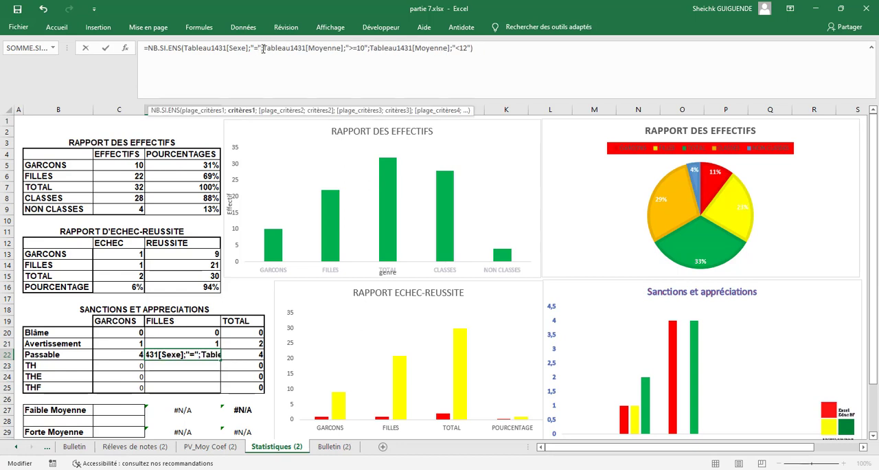
{"action": "type", "text": "F"}
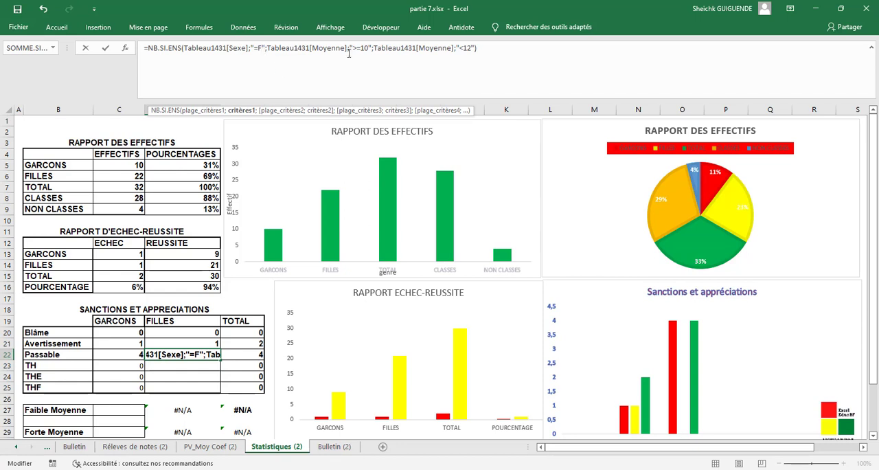
{"action": "left_click", "coordinate": [478, 50]}
{"action": "key", "text": "Return"}
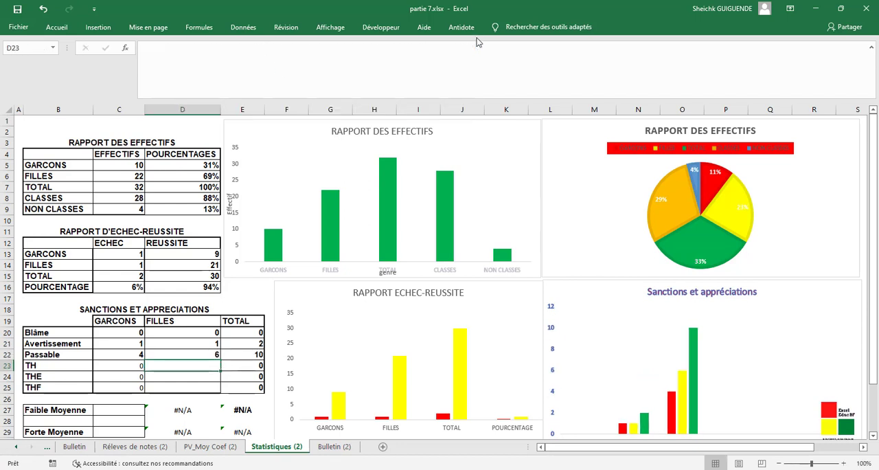
- Copy the GARCONS TH formula from C23 into the FILLES TH cell D23
{"action": "left_click", "coordinate": [118, 365]}
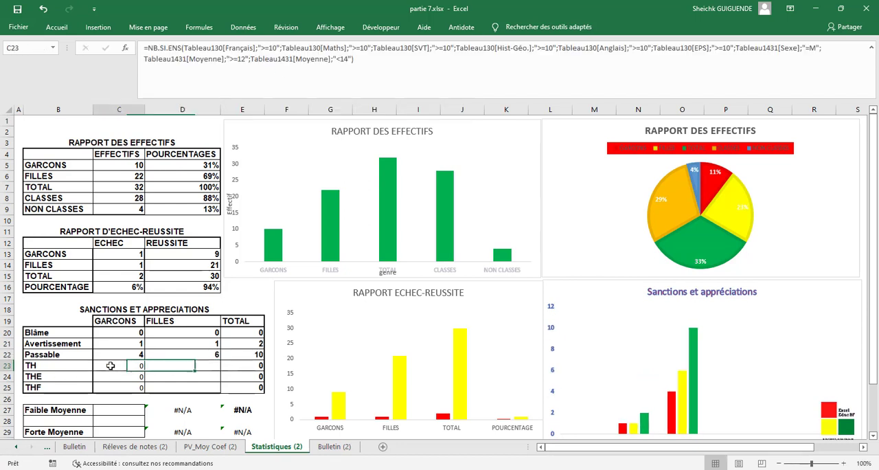
{"action": "left_click_drag", "start_coordinate": [354, 59], "coordinate": [143, 46]}
{"action": "type", "text": "=NB.SI.ENS(Tableau130[Français];\">=10\";Tableau130[Maths];\">=10\";Tableau130[SVT];\">=10\";Tableau130[Hist-Géo.];\">=10\";Tableau130[Anglais];\">=10\";Tableau130[EPS];\">=10\";Tableau1431[Moyenne];\">=14\";Tableau1431[Moyenne];\"<16\";Tableau1431[Sexe];\"=M\")"}
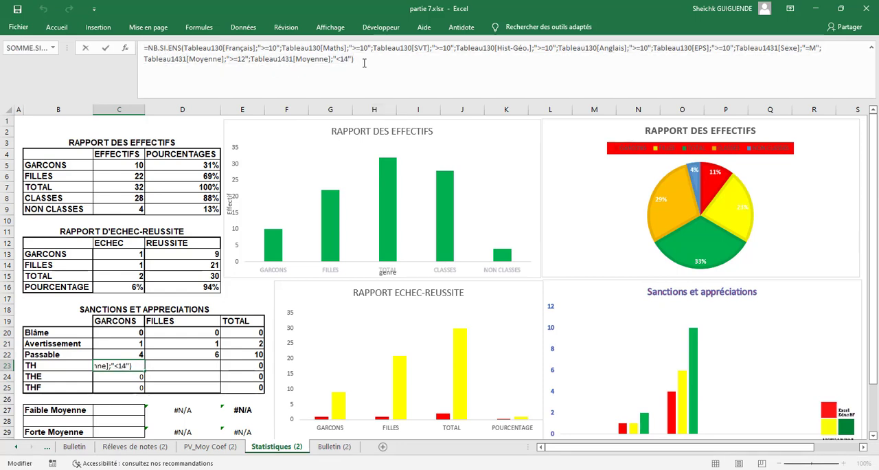
{"action": "key", "text": "Return"}
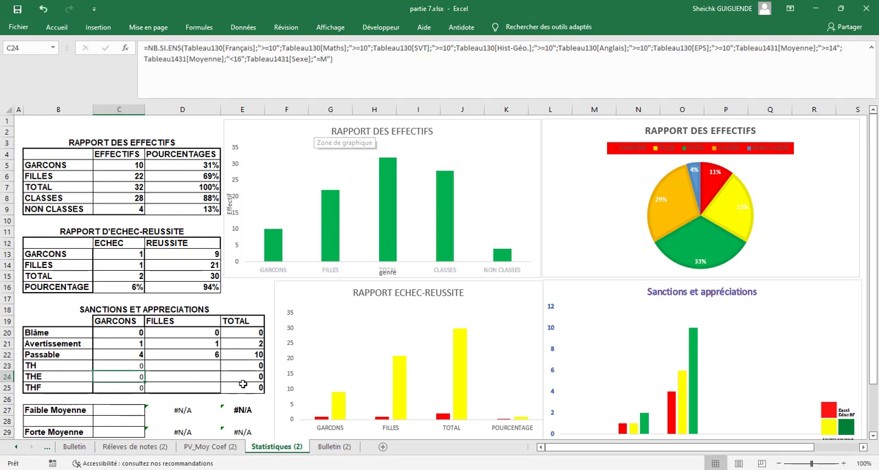
{"action": "left_click", "coordinate": [202, 366]}
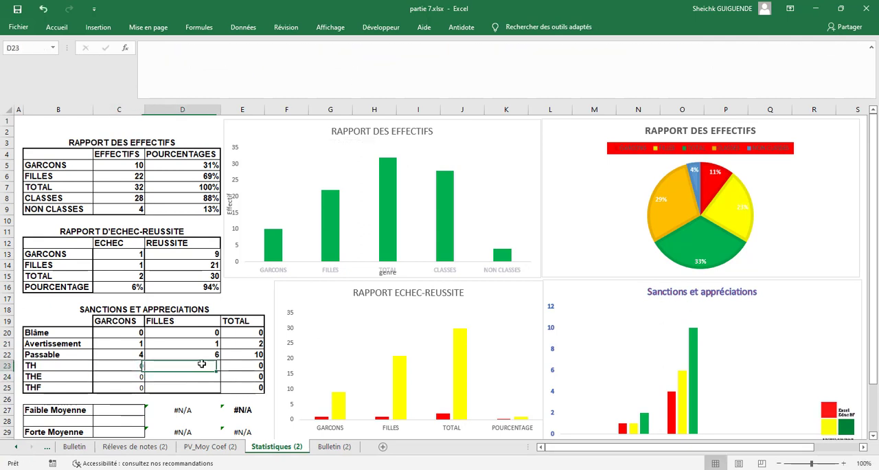
{"action": "left_click", "coordinate": [282, 67]}
{"action": "type", "text": "=NB.SI.ENS(Tableau130[Français];\">=10\";Tableau130[Maths];\">=10\";Tableau130[SVT];\">=10\";Tableau130[Hist-Géo.];\">=10\";Tableau130[Anglais];\">=10\";Tableau130[EPS];\">=10\";Tableau1431[Sexe];\"=M\";Tableau1431[Moyenne];\">=12\";Tableau1431[Moyenne];\"<14\")"}
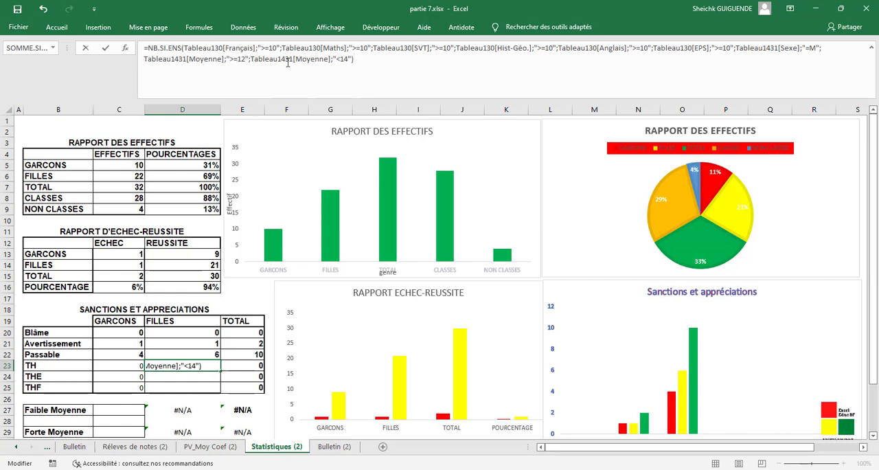
- Change the Sexe criterion to "=F" in the D23 formula and complete it
{"action": "left_click", "coordinate": [815, 47]}
{"action": "key", "text": "BackSpace"}
{"action": "type", "text": "F"}
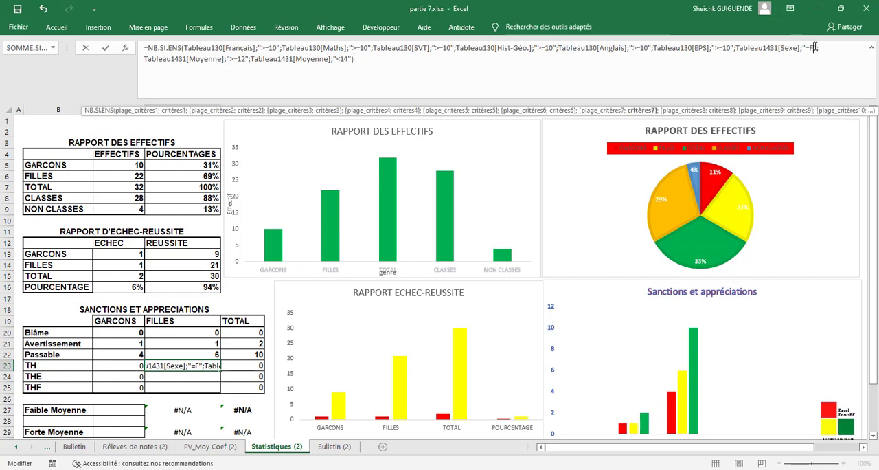
{"action": "key", "text": "Return"}
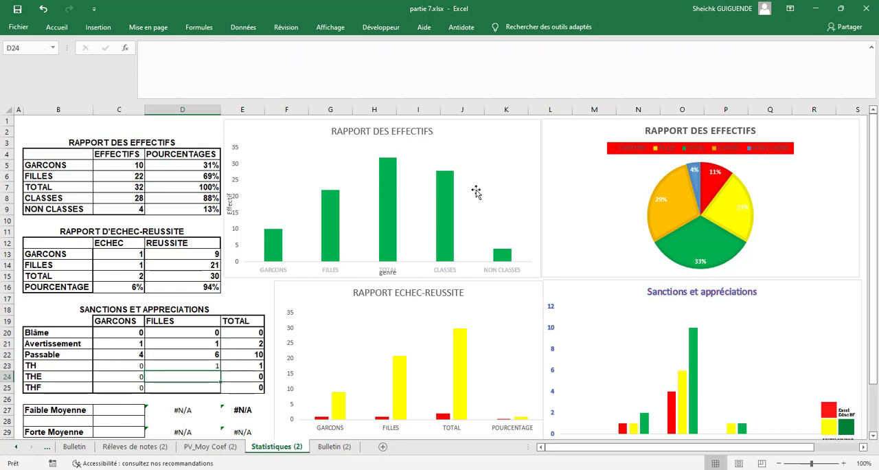
- Copy the GARCONS THE formula from C24 into the FILLES cell D24 and change its Sexe criterion to "=F"
{"action": "left_click", "coordinate": [349, 54]}
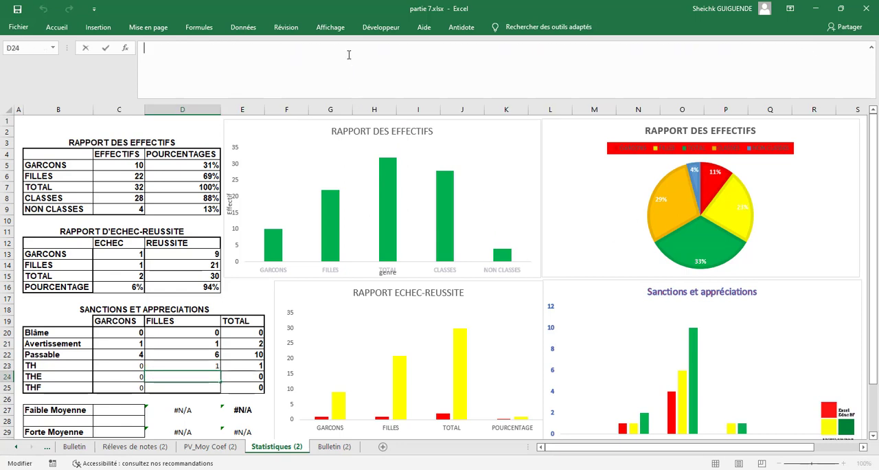
{"action": "left_click", "coordinate": [134, 374]}
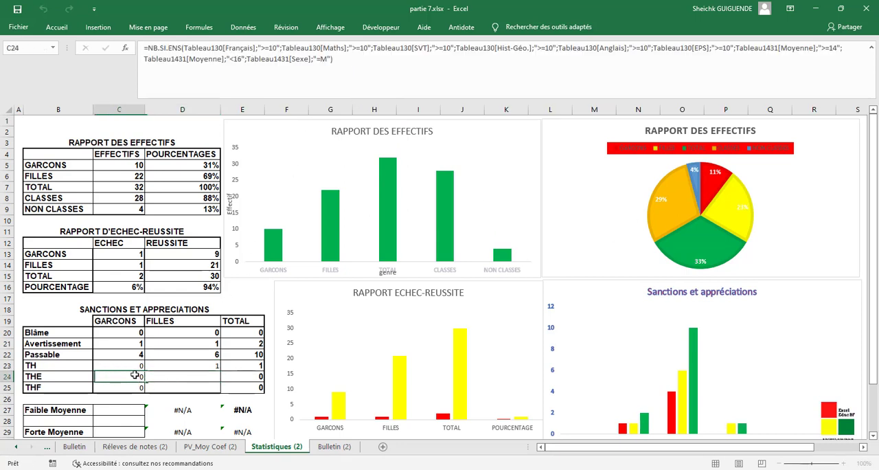
{"action": "left_click_drag", "start_coordinate": [350, 68], "coordinate": [140, 36]}
{"action": "key", "text": "ctrl+c"}
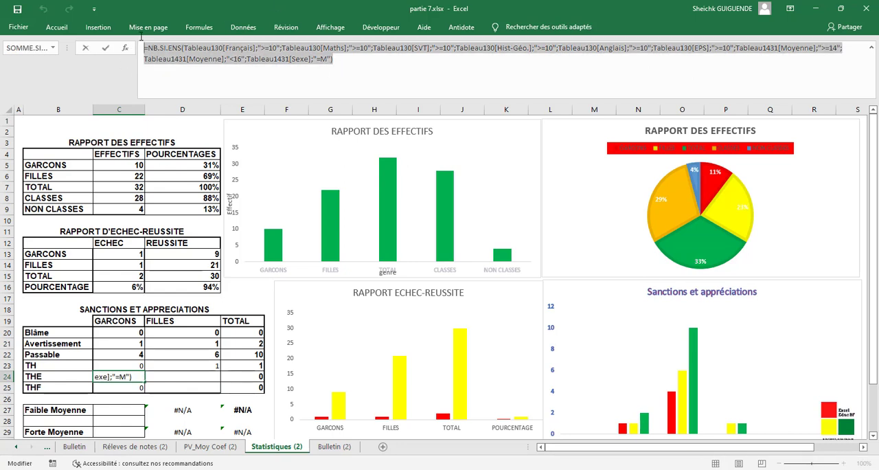
{"action": "left_click", "coordinate": [420, 75]}
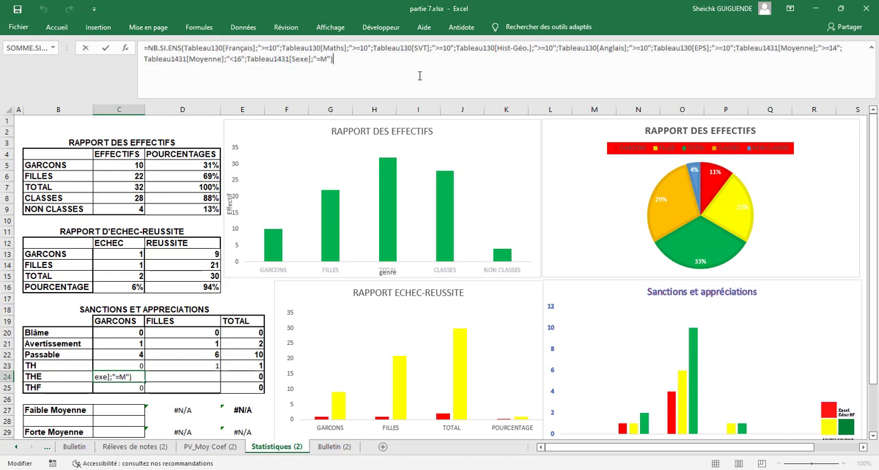
{"action": "left_click", "coordinate": [192, 370]}
{"action": "left_click", "coordinate": [289, 50]}
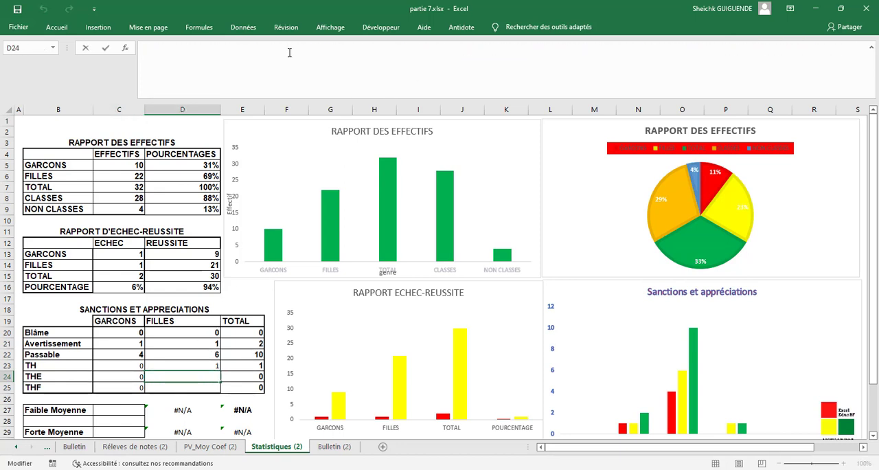
{"action": "key", "text": "ctrl+v"}
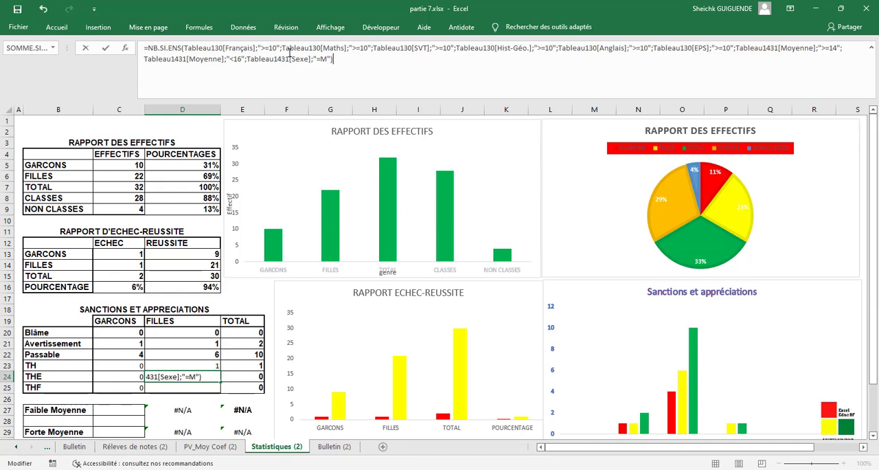
{"action": "left_click", "coordinate": [329, 58]}
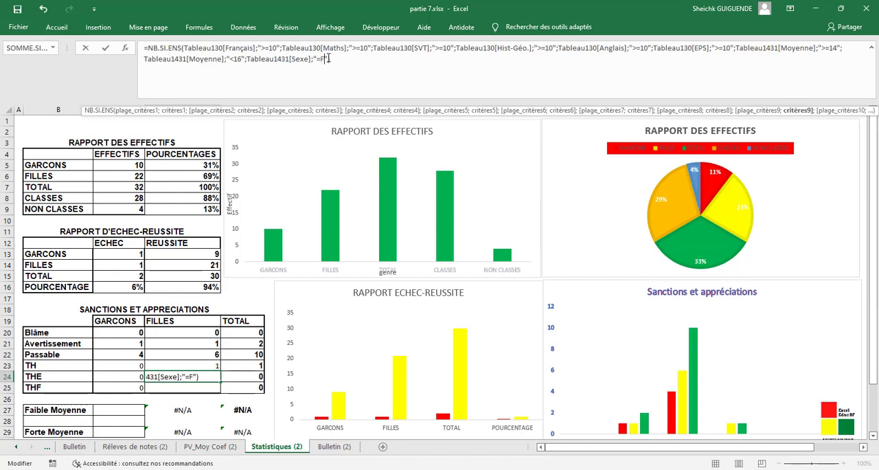
{"action": "key", "text": "Return"}
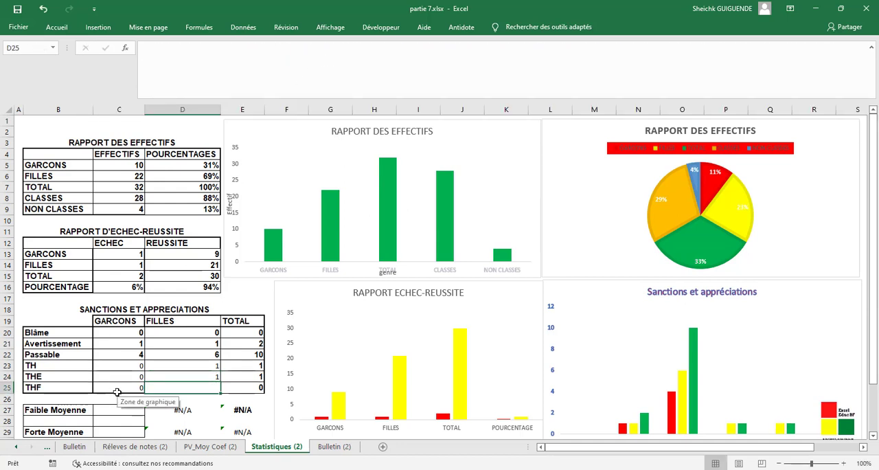
- Copy the GARCONS THF formula from C25 into the FILLES cell D25 and adapt its Sexe criterion to count girls
{"action": "left_click", "coordinate": [116, 388]}
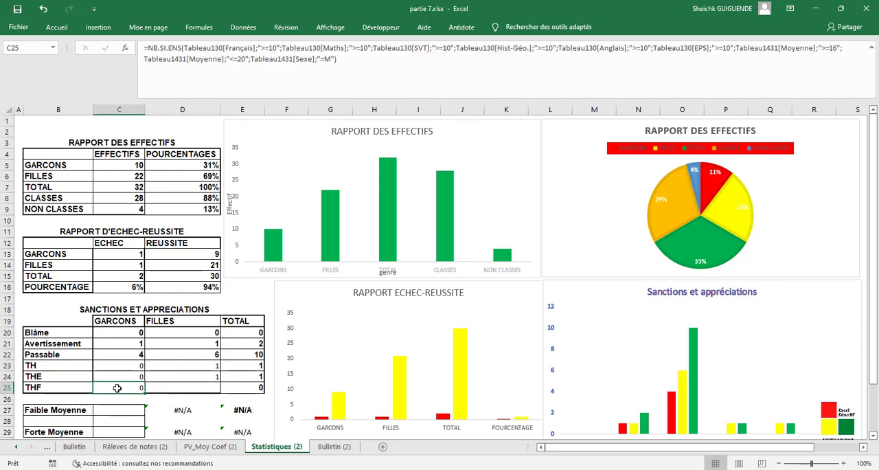
{"action": "left_click_drag", "start_coordinate": [345, 62], "coordinate": [271, 38]}
{"action": "key", "text": "ctrl+c"}
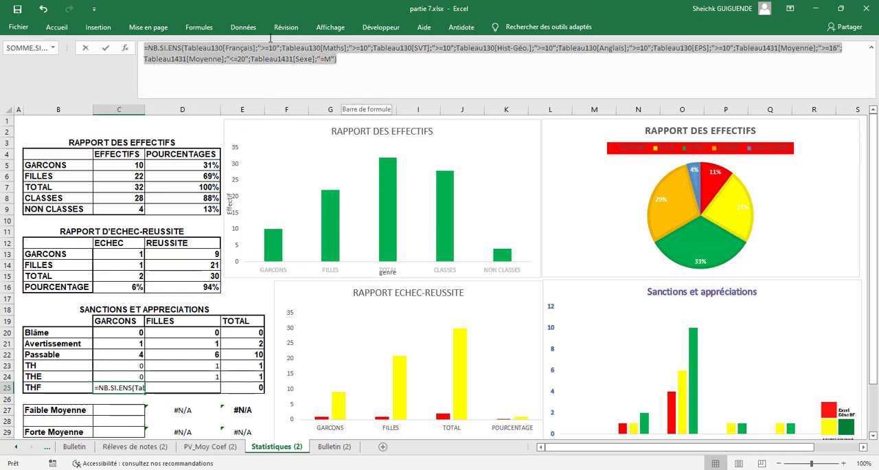
{"action": "left_click", "coordinate": [339, 64]}
{"action": "left_click", "coordinate": [198, 388]}
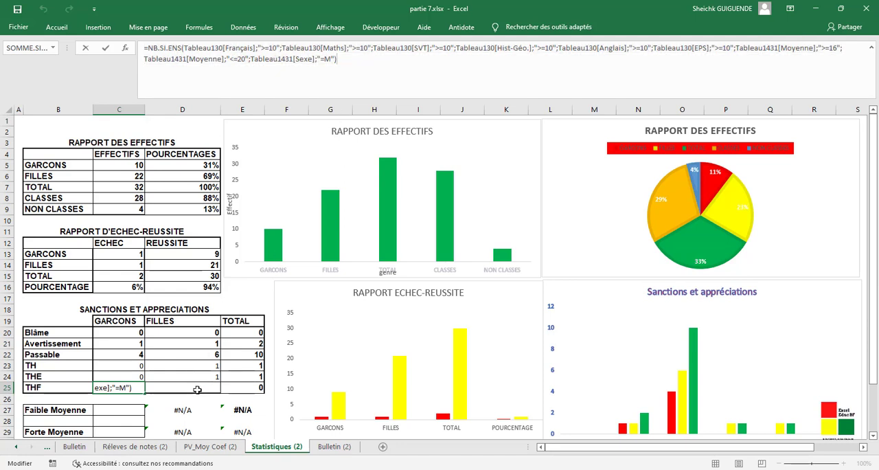
{"action": "left_click", "coordinate": [327, 55]}
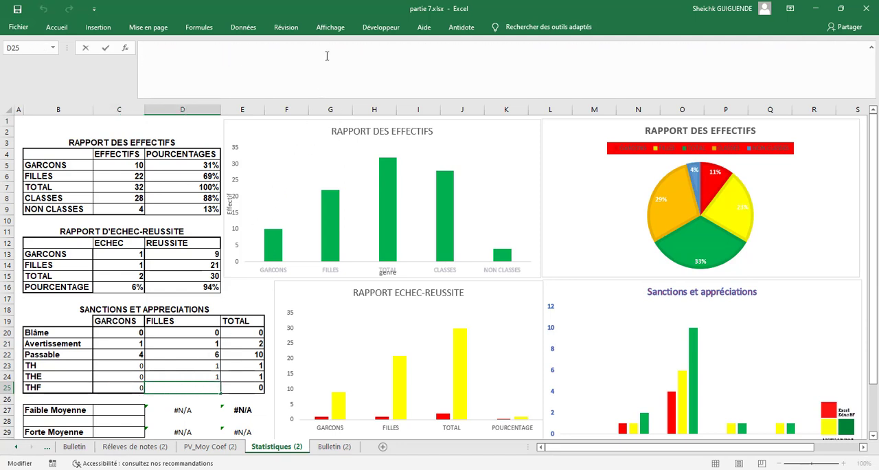
{"action": "key", "text": "ctrl+v"}
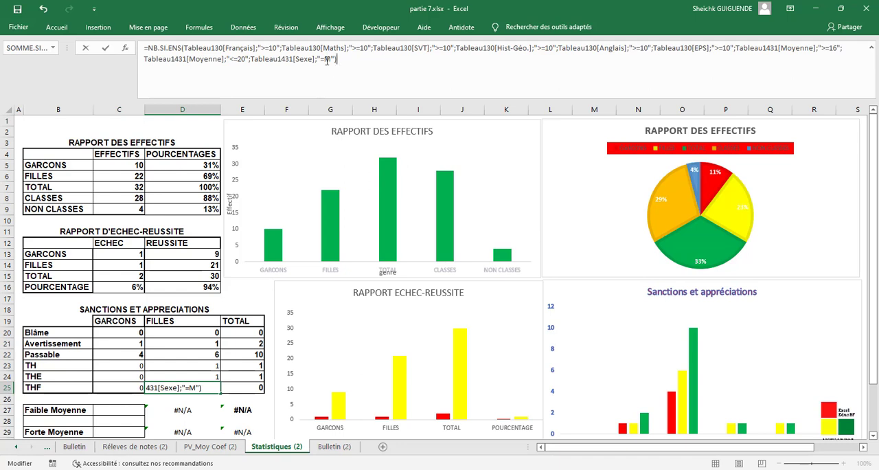
{"action": "left_click", "coordinate": [330, 58]}
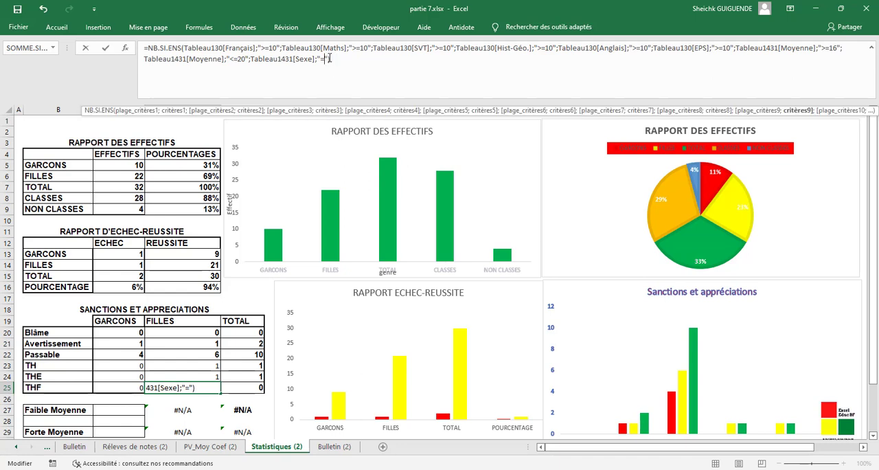
{"action": "key", "text": "Return"}
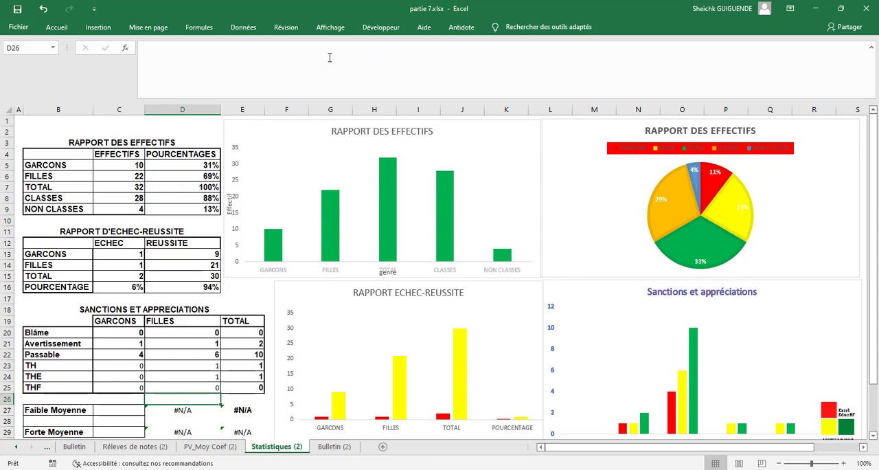
- Calculate the Faible Moyenne in C27 with =MIN(Tableau1431[Moyenne]), referencing the Moyenne column of the PV_Moy Coef (2) sheet
{"action": "scroll", "coordinate": [485, 214], "scroll_direction": "down", "scroll_amount": 2}
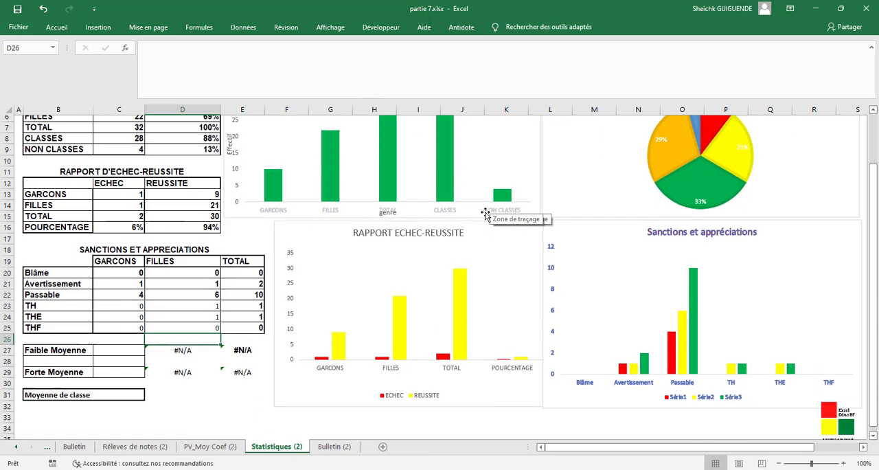
{"action": "scroll", "coordinate": [485, 214], "scroll_direction": "down", "scroll_amount": 2}
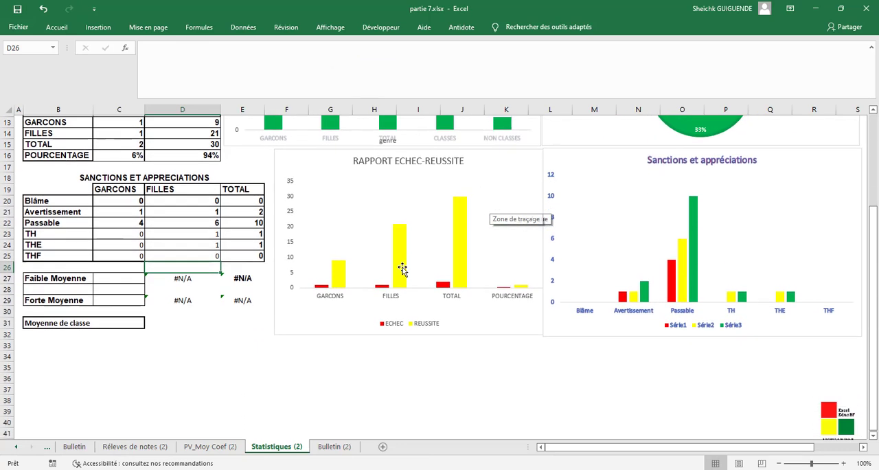
{"action": "left_click", "coordinate": [110, 276]}
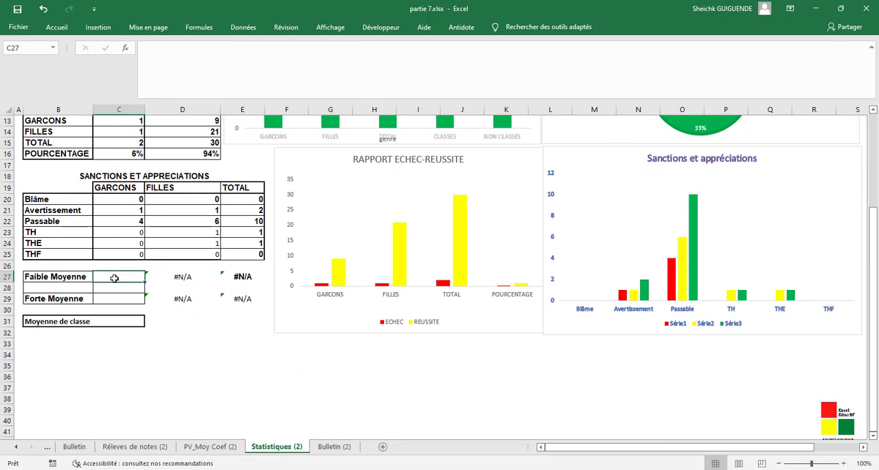
{"action": "type", "text": "+"}
{"action": "key", "text": "BackSpace"}
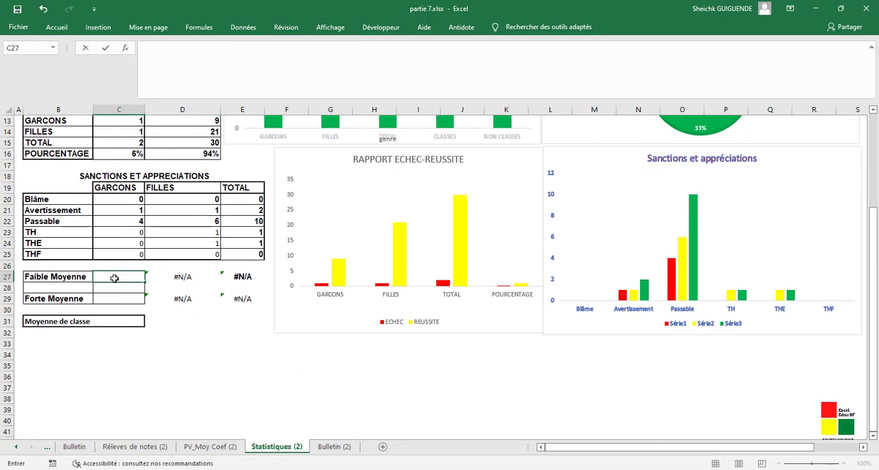
{"action": "type", "text": "=min"}
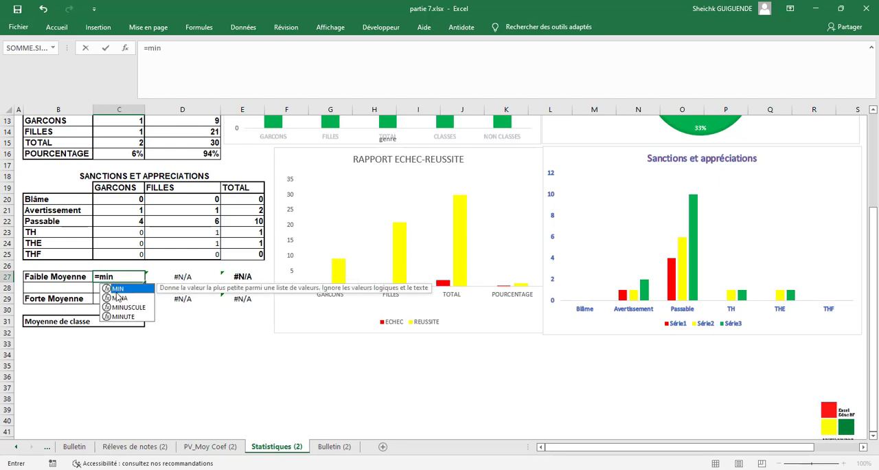
{"action": "key", "text": "Tab"}
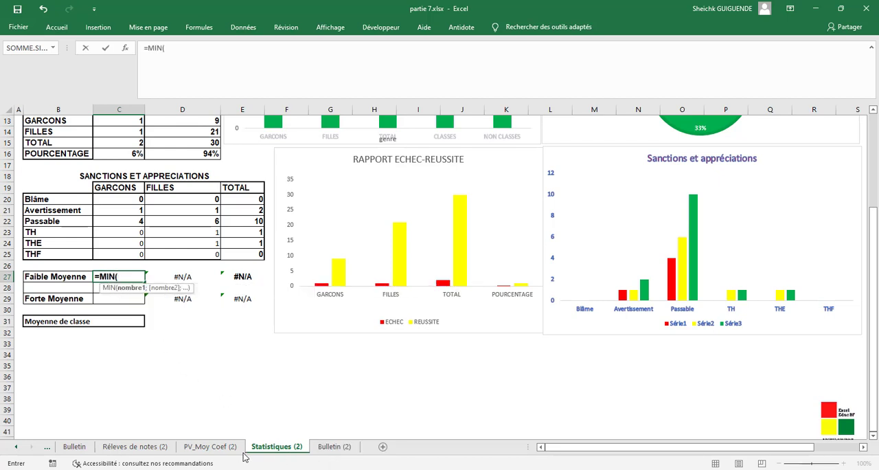
{"action": "left_click", "coordinate": [210, 446]}
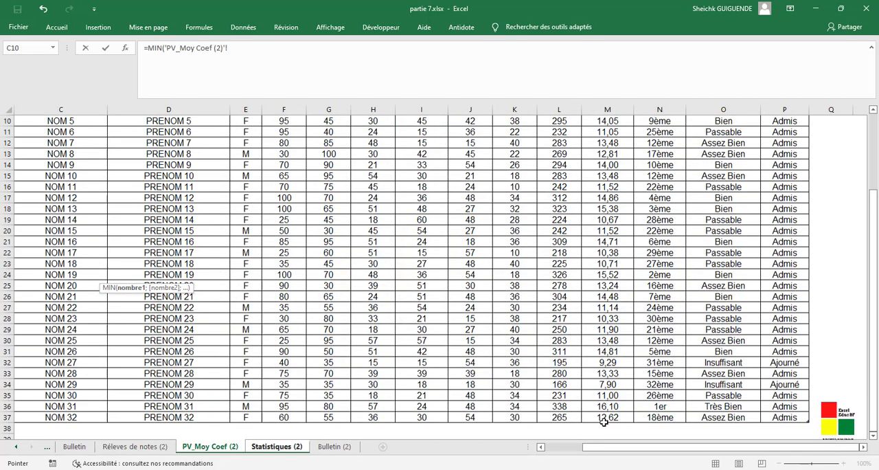
{"action": "left_click_drag", "start_coordinate": [604, 421], "coordinate": [606, 184]}
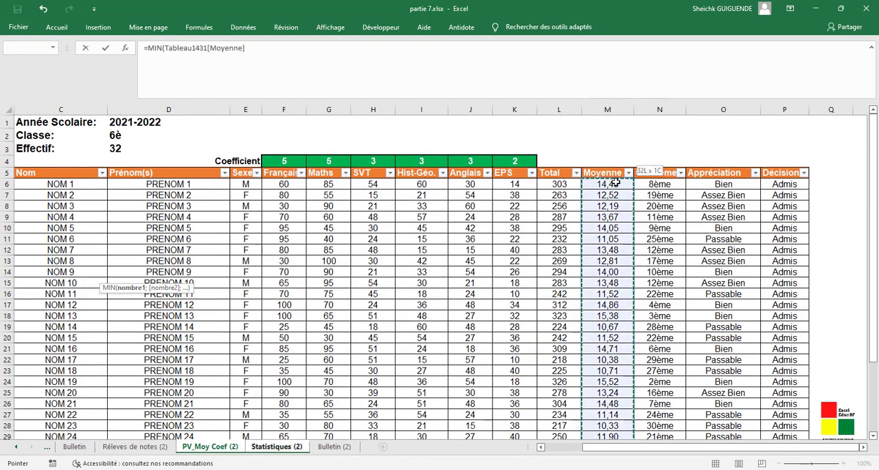
{"action": "left_click", "coordinate": [267, 55]}
{"action": "type", "text": ")"}
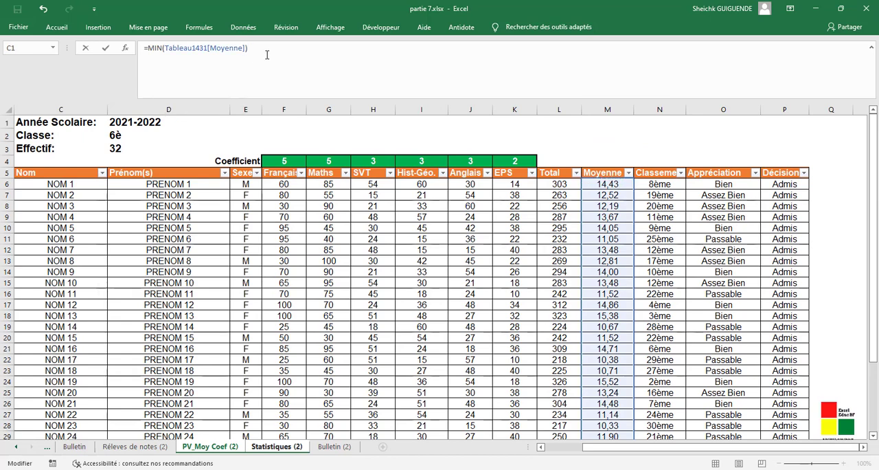
{"action": "key", "text": "Return"}
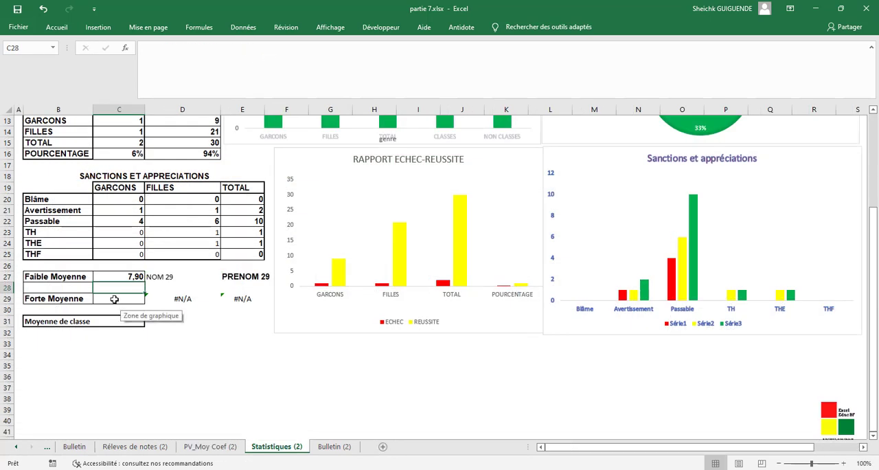
- Calculate the Forte Moyenne in C29 with MAX over Tableau1431[Moyenne] from the PV_Moy Coef (2) sheet
{"action": "left_click", "coordinate": [114, 299]}
{"action": "type", "text": "="}
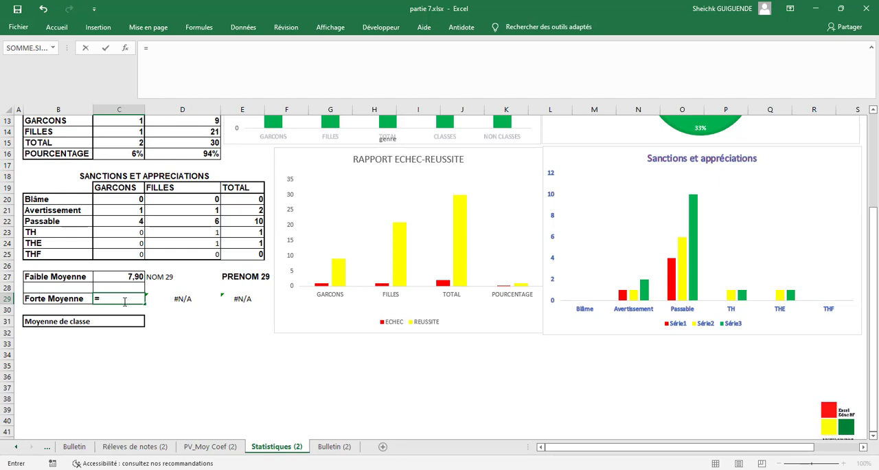
{"action": "type", "text": "maw"}
{"action": "key", "text": "BackSpace"}
{"action": "type", "text": "x"}
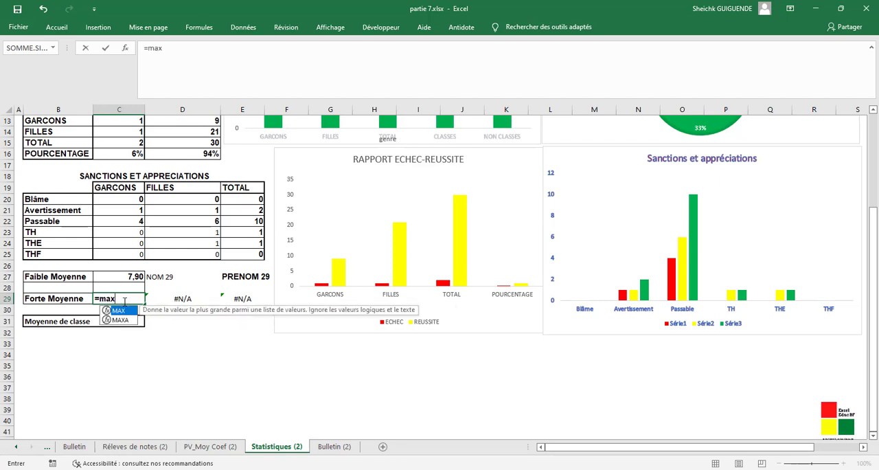
{"action": "double_click", "coordinate": [123, 312]}
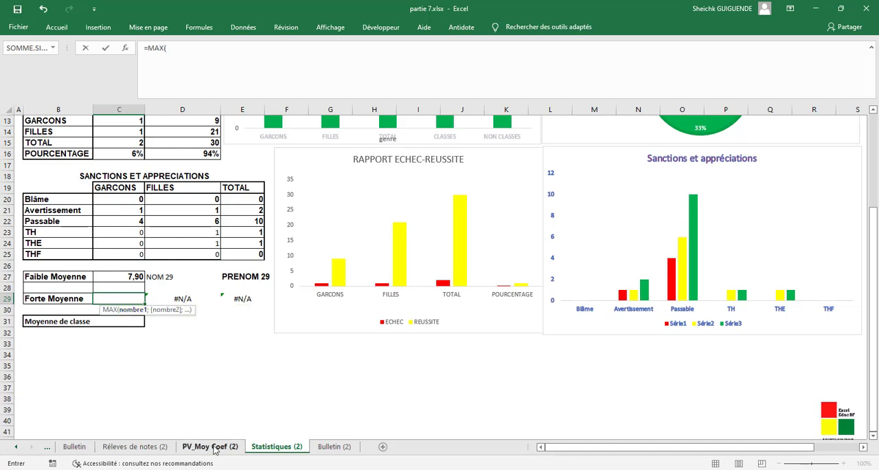
{"action": "left_click", "coordinate": [214, 447]}
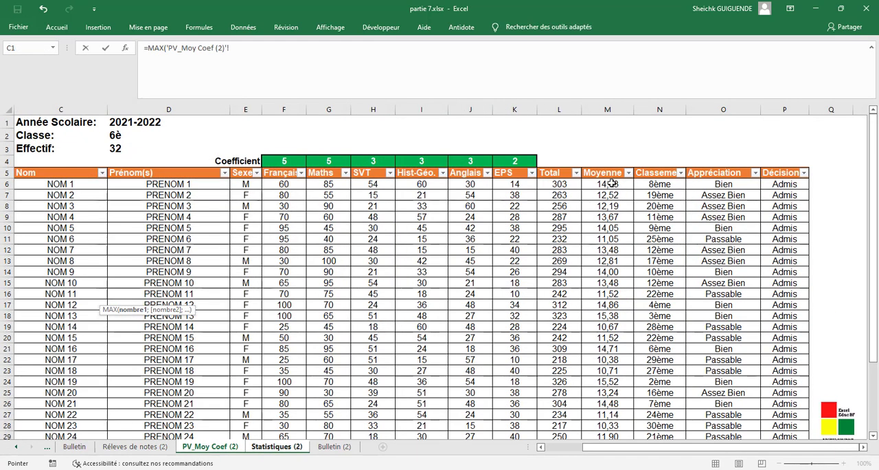
{"action": "left_click_drag", "start_coordinate": [612, 183], "coordinate": [615, 417]}
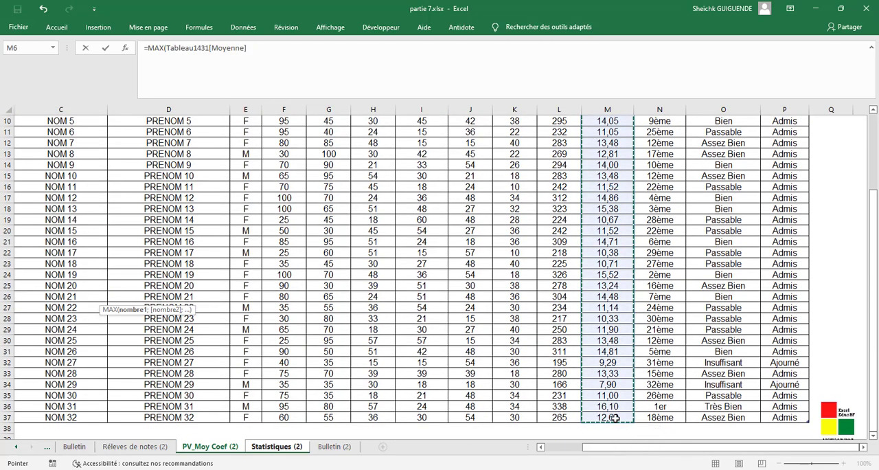
{"action": "key", "text": "Return"}
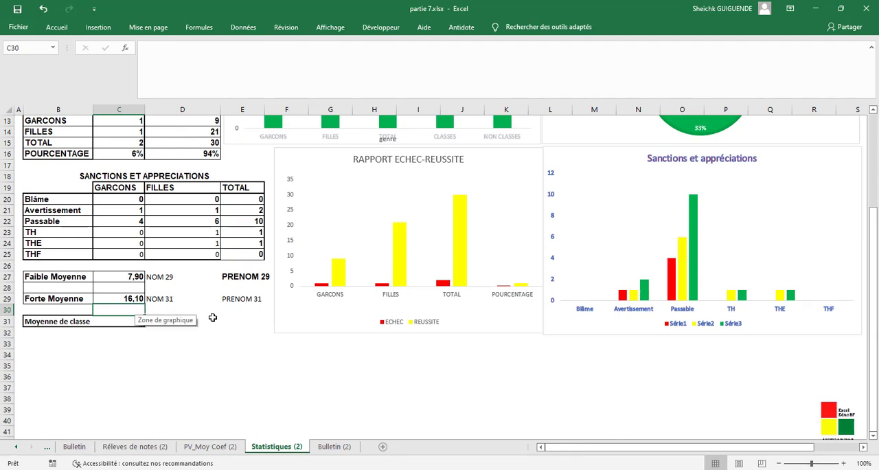
- Calculate the Moyenne de classe in C31 with =MOYENNE(Tableau1431[Moyenne]), using the Moyenne column of PV_Moy Coef (2)
{"action": "left_click", "coordinate": [124, 324]}
{"action": "type", "text": "="}
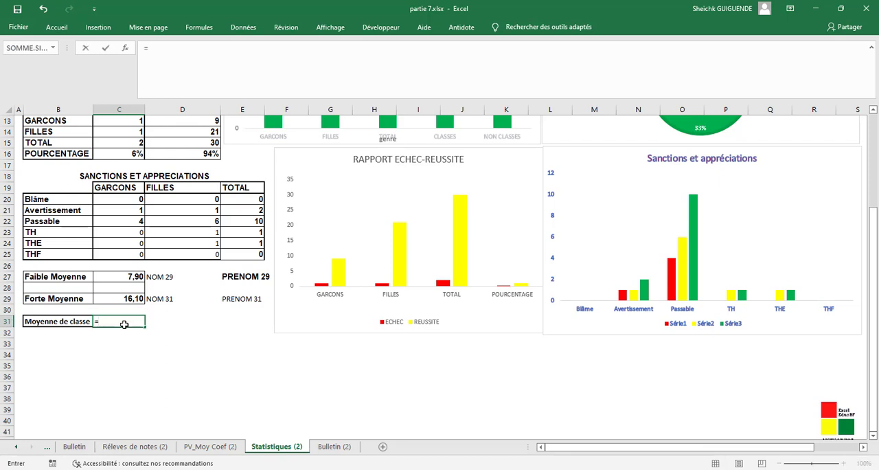
{"action": "type", "text": "m"}
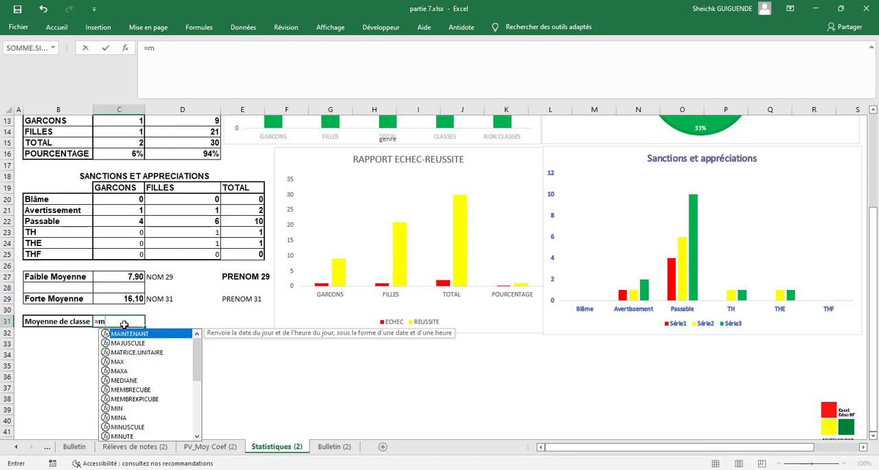
{"action": "type", "text": "oye"}
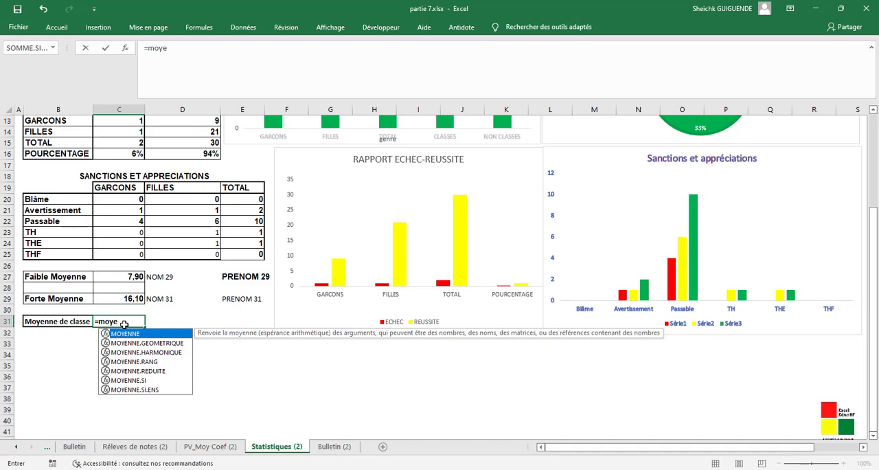
{"action": "double_click", "coordinate": [129, 335]}
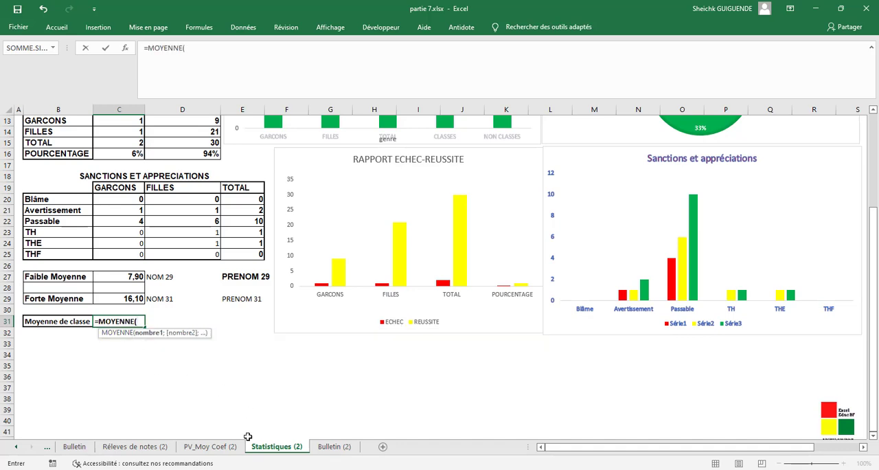
{"action": "left_click", "coordinate": [215, 450]}
{"action": "left_click_drag", "start_coordinate": [622, 362], "coordinate": [622, 420]}
{"action": "left_click_drag", "start_coordinate": [618, 312], "coordinate": [605, 179]}
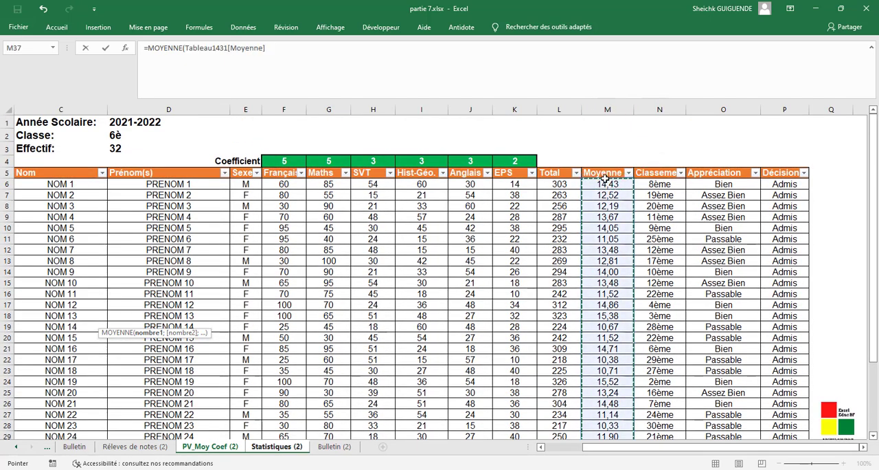
{"action": "left_click", "coordinate": [480, 56]}
{"action": "type", "text": ")"}
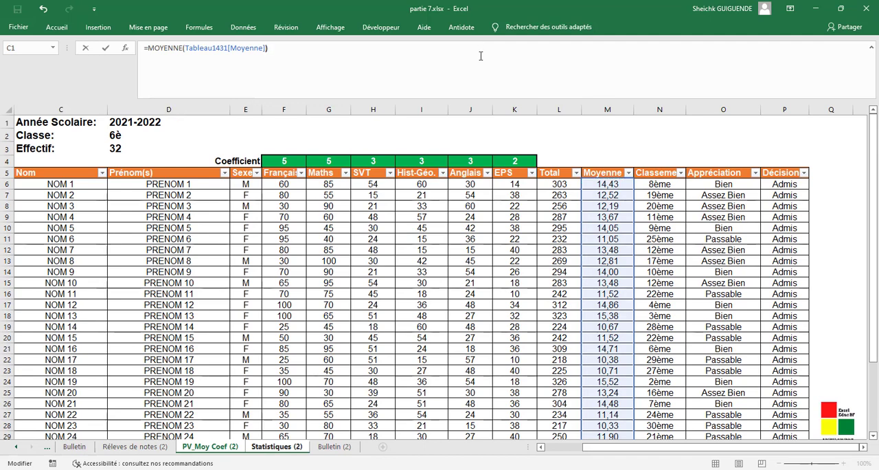
{"action": "key", "text": "Return"}
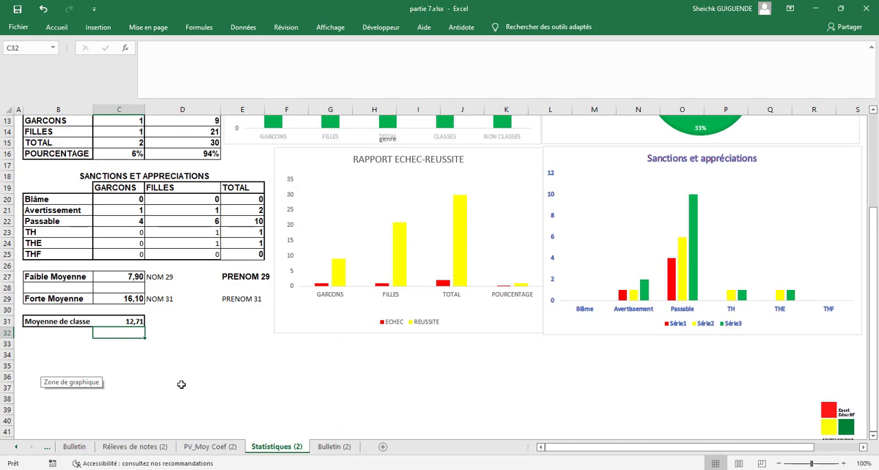
- Apply the chart style with wide blue columns, inside value labels and a grey gradient background to the RAPPORT DES EFFECTIFS column chart
{"action": "scroll", "coordinate": [447, 404], "scroll_direction": "up", "scroll_amount": 4}
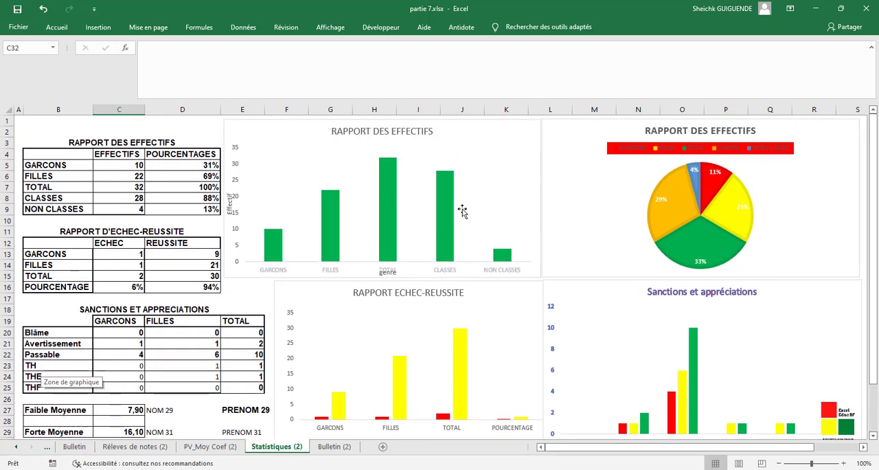
{"action": "scroll", "coordinate": [462, 211], "scroll_direction": "down", "scroll_amount": 4}
{"action": "scroll", "coordinate": [462, 211], "scroll_direction": "up", "scroll_amount": 4}
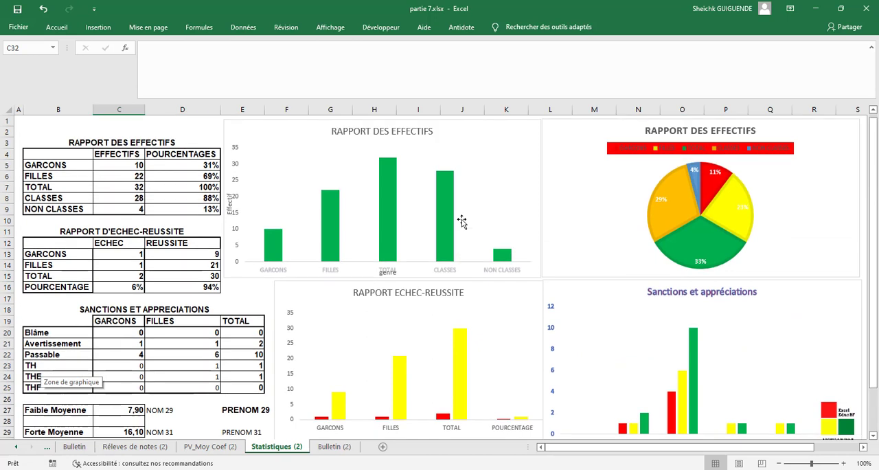
{"action": "left_click", "coordinate": [391, 203]}
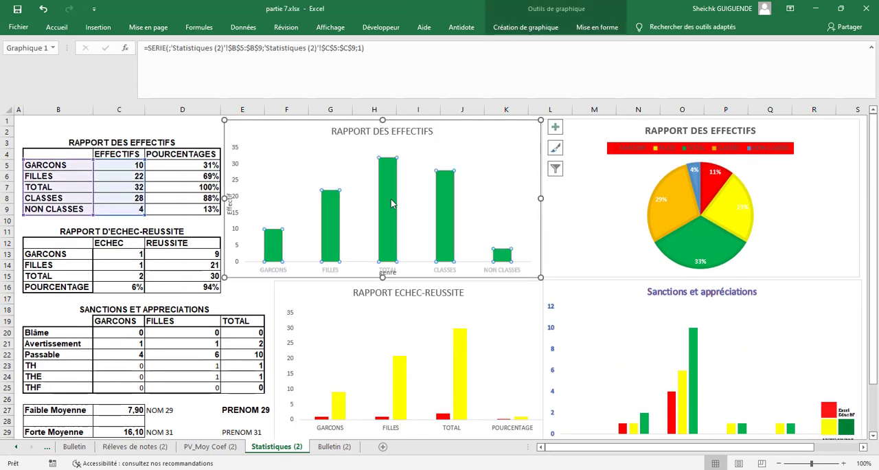
{"action": "left_click", "coordinate": [556, 149]}
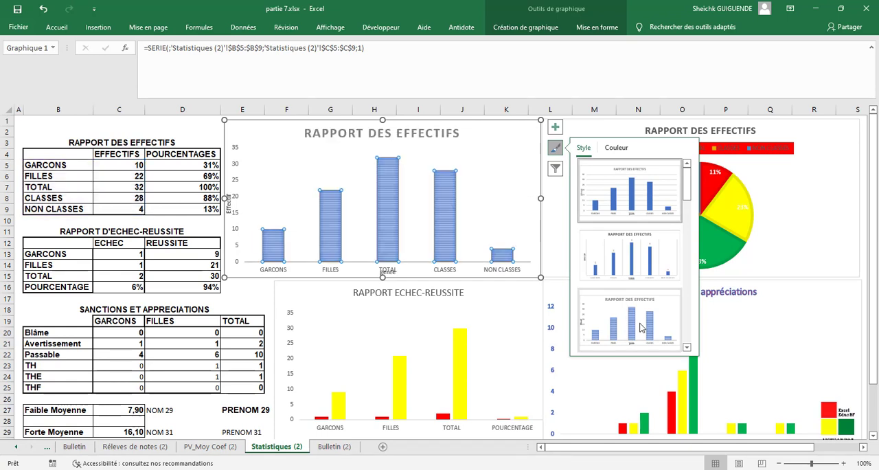
{"action": "left_click", "coordinate": [641, 328]}
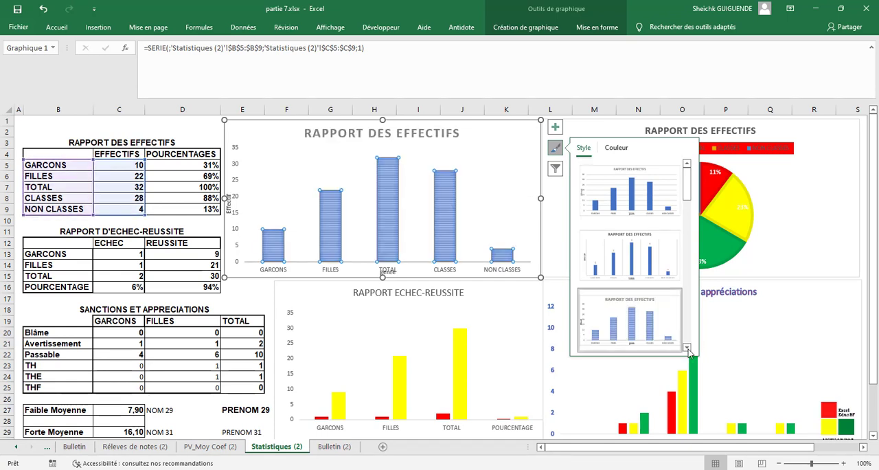
{"action": "left_click", "coordinate": [688, 347]}
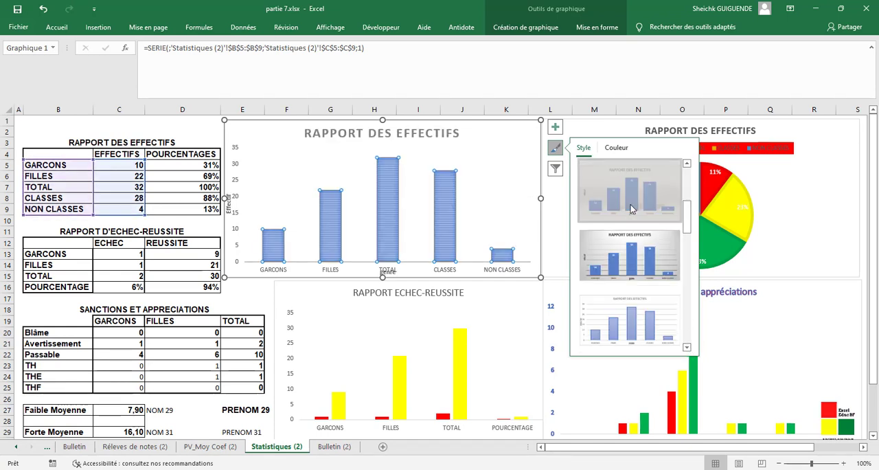
{"action": "left_click", "coordinate": [630, 209]}
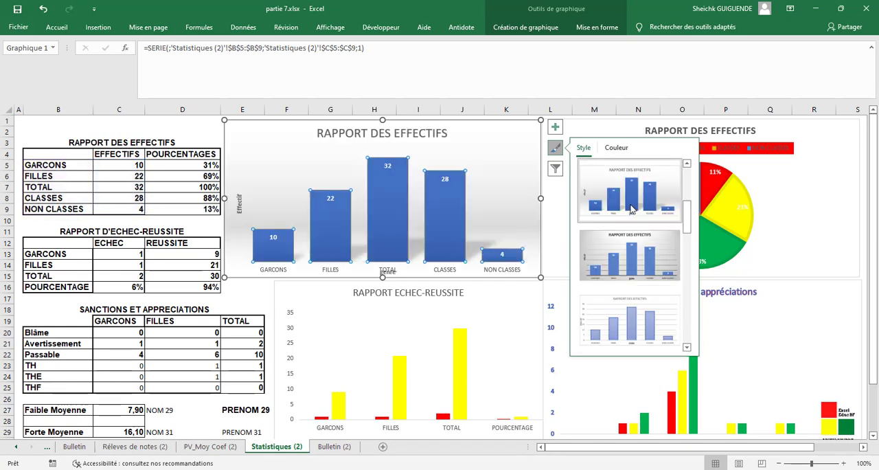
- Apply the dark-background chart style with blue and orange columns to the RAPPORT ECHEC-REUSSITE chart
{"action": "left_click", "coordinate": [504, 345]}
{"action": "scroll", "coordinate": [507, 336], "scroll_direction": "down", "scroll_amount": 3}
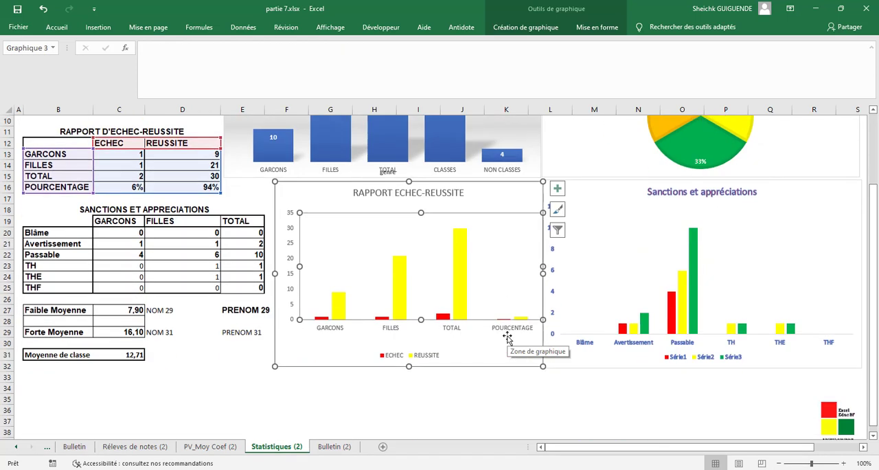
{"action": "left_click", "coordinate": [558, 209]}
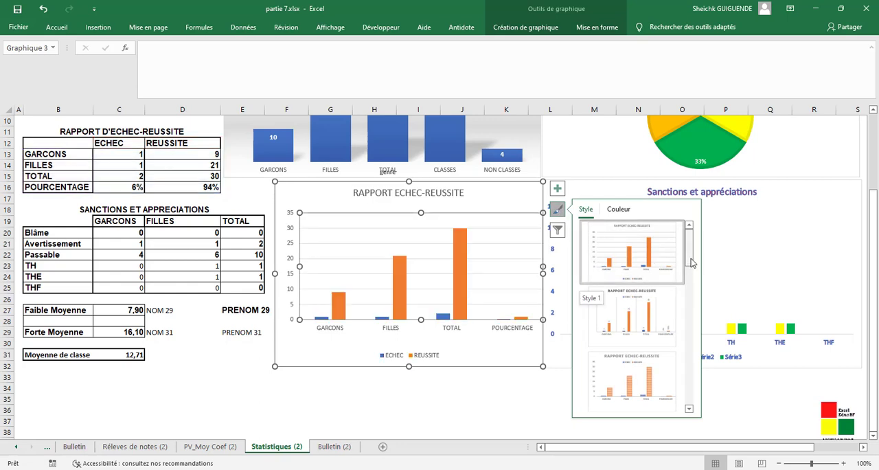
{"action": "left_click_drag", "start_coordinate": [688, 254], "coordinate": [689, 342]}
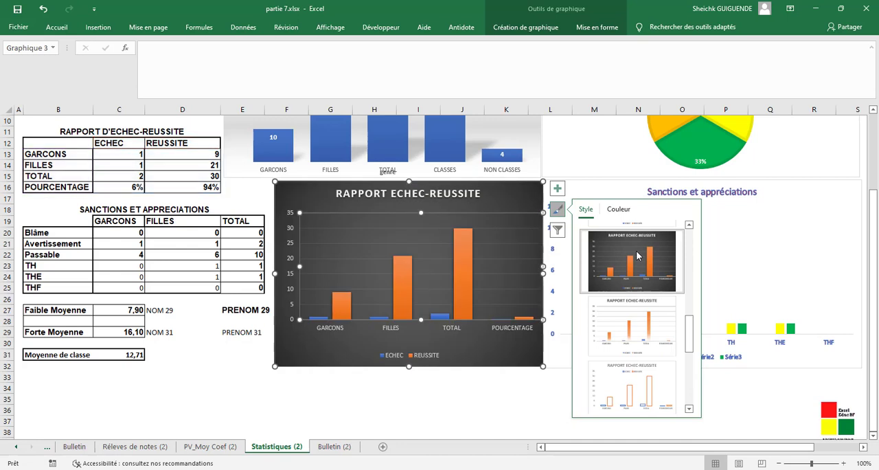
{"action": "left_click", "coordinate": [637, 256]}
{"action": "left_click", "coordinate": [462, 410]}
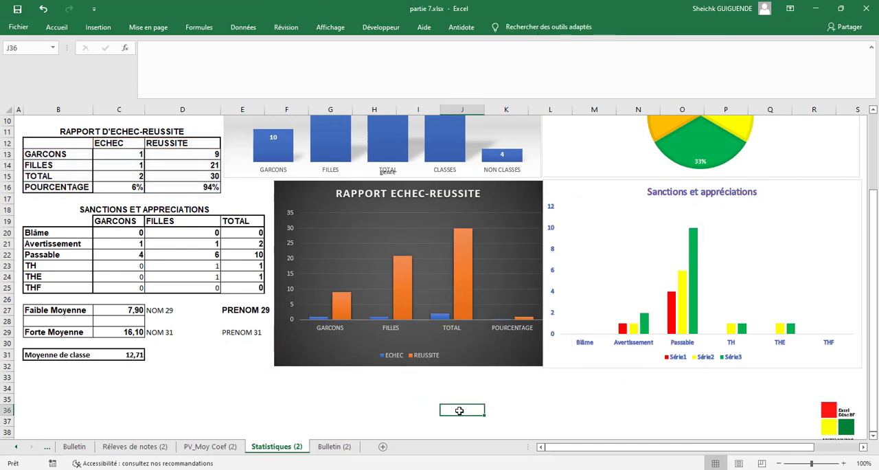
- Apply the chart style with a grey gradient background and value labels inside the columns to the Sanctions et appréciations chart
{"action": "left_click", "coordinate": [770, 253]}
{"action": "right_click", "coordinate": [769, 252]}
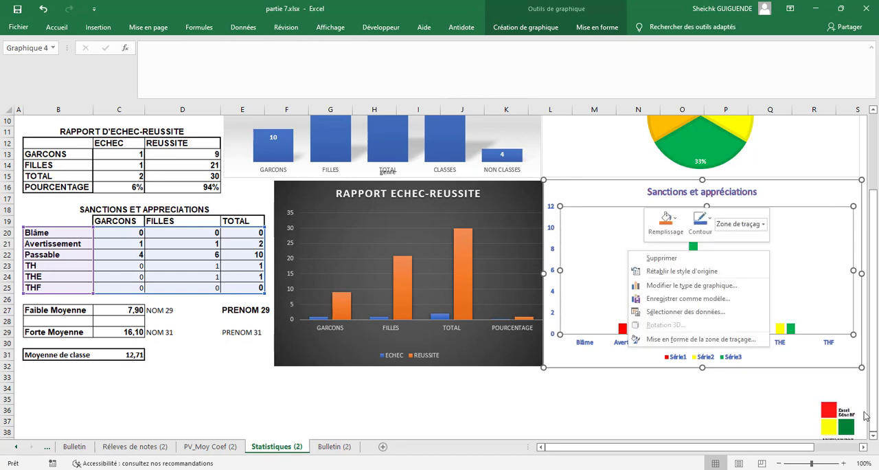
{"action": "left_click_drag", "start_coordinate": [779, 451], "coordinate": [824, 452]}
{"action": "left_click", "coordinate": [746, 207]}
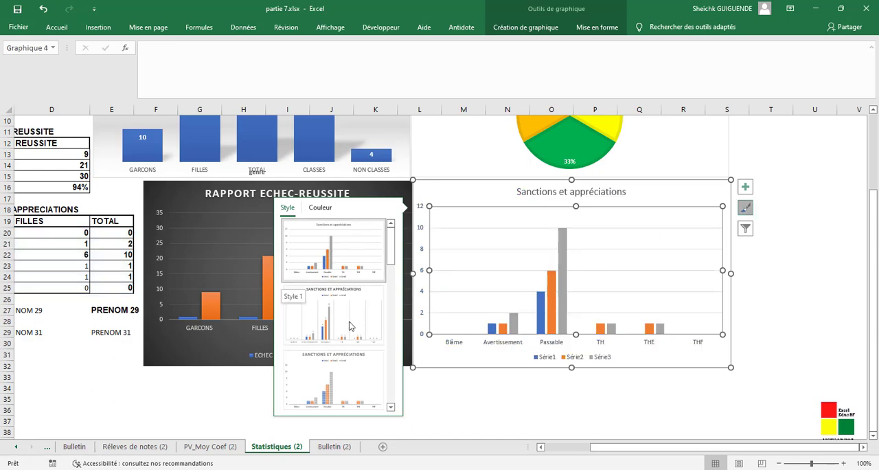
{"action": "left_click", "coordinate": [390, 407]}
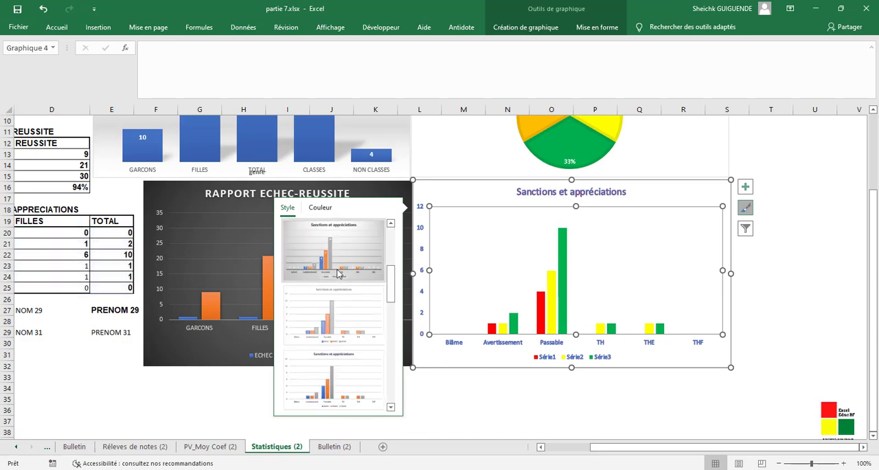
{"action": "left_click", "coordinate": [337, 274]}
{"action": "left_click", "coordinate": [651, 389]}
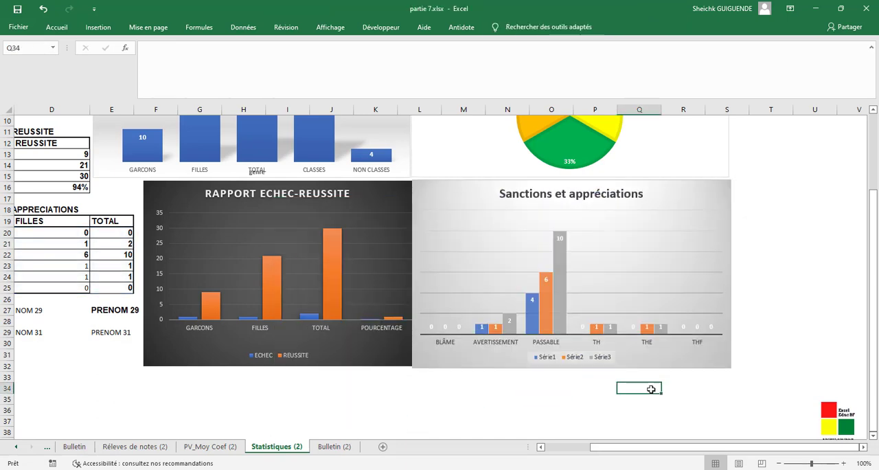
- Apply the dark-background chart style with blue, orange and grey columns to the Sanctions et appréciations chart
{"action": "left_click", "coordinate": [653, 236]}
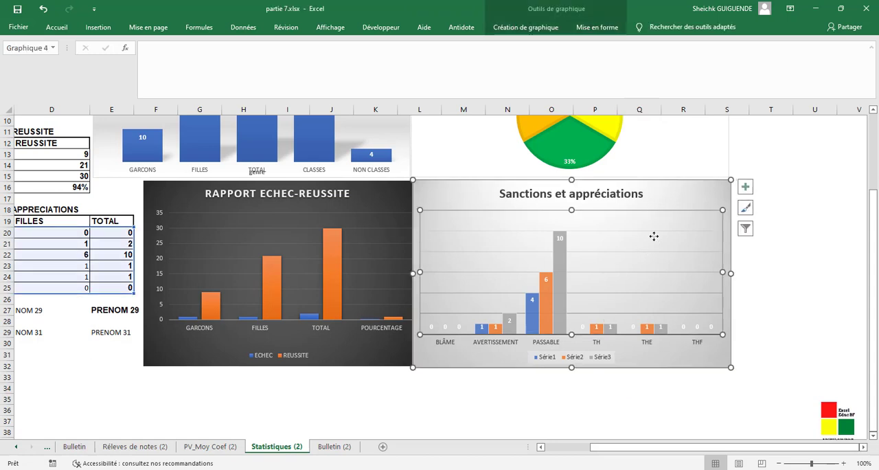
{"action": "left_click", "coordinate": [745, 207]}
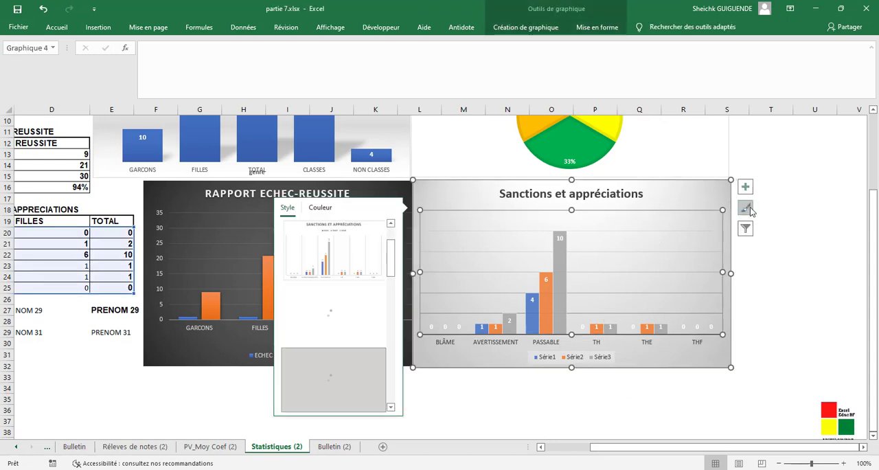
{"action": "left_click", "coordinate": [391, 407]}
{"action": "left_click", "coordinate": [391, 408]}
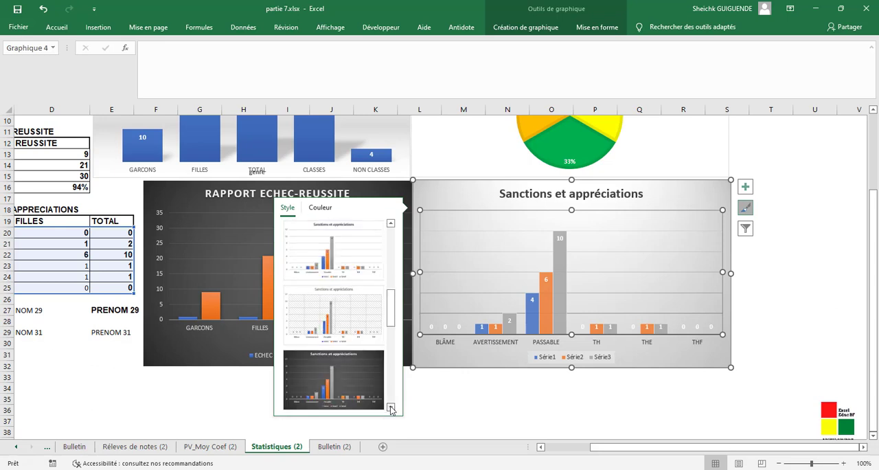
{"action": "left_click", "coordinate": [391, 408]}
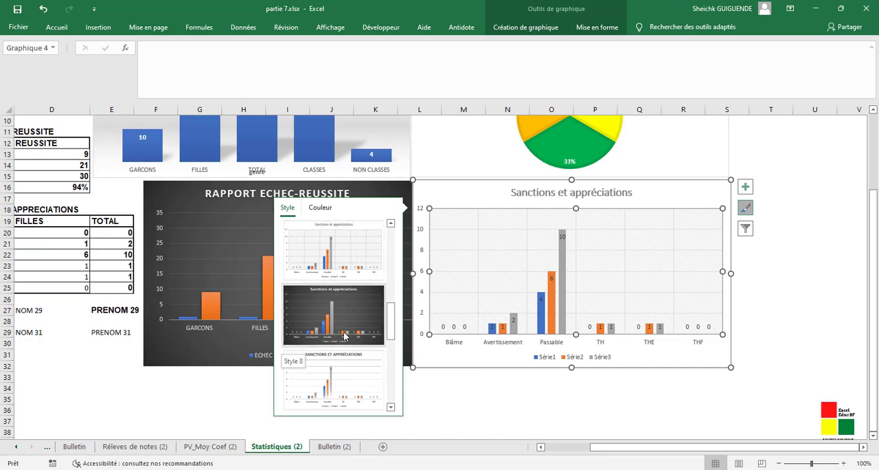
{"action": "left_click", "coordinate": [573, 390]}
- Apply the chart style with coloured category names and percentages outside the slices to the RAPPORT DES EFFECTIFS pie chart
{"action": "scroll", "coordinate": [767, 277], "scroll_direction": "up", "scroll_amount": 3}
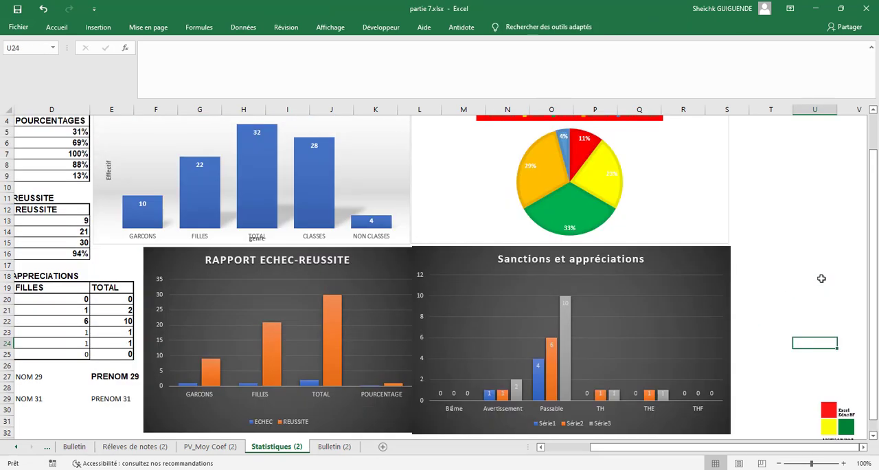
{"action": "left_click", "coordinate": [701, 184]}
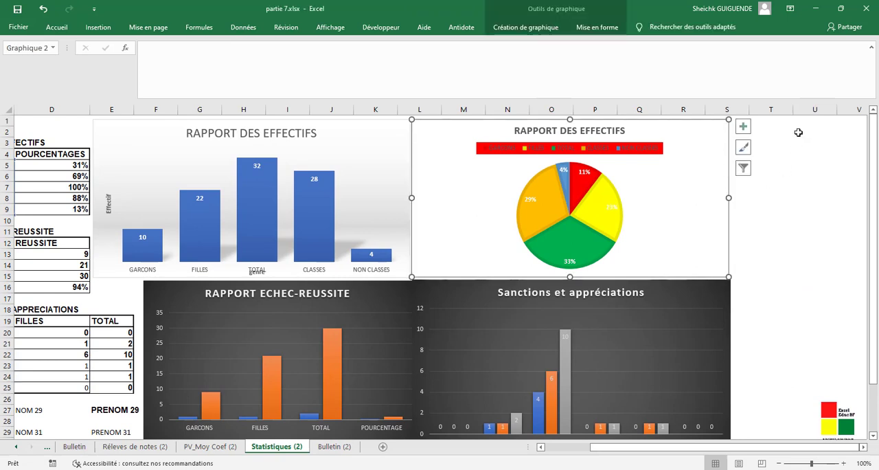
{"action": "left_click", "coordinate": [742, 147]}
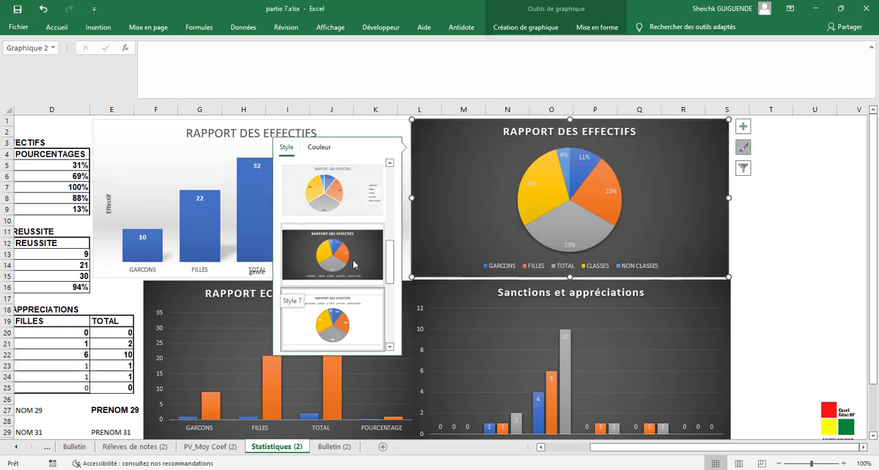
{"action": "left_click", "coordinate": [369, 312]}
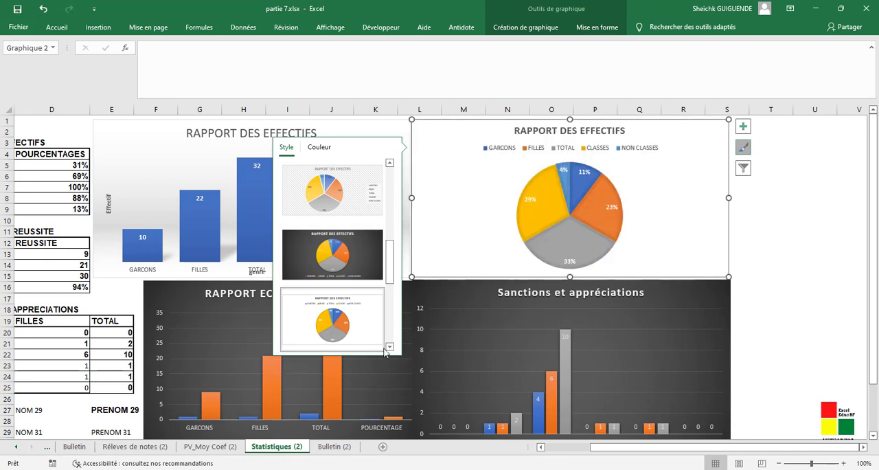
{"action": "left_click", "coordinate": [388, 348]}
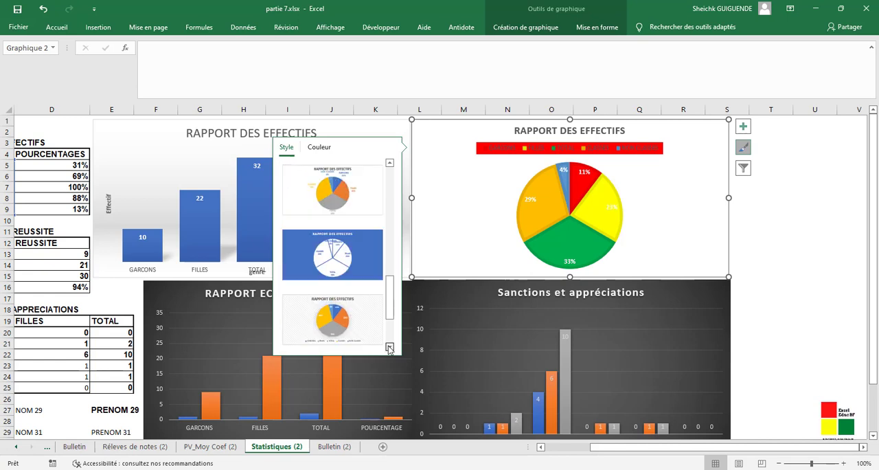
{"action": "left_click", "coordinate": [389, 347]}
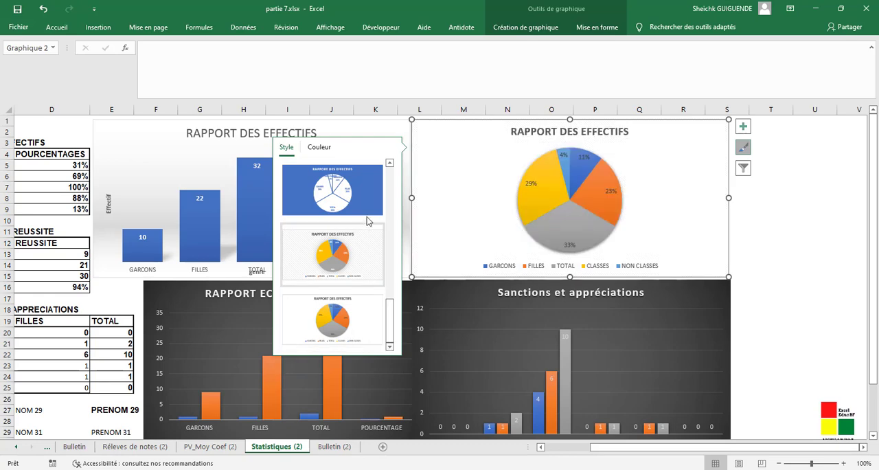
{"action": "left_click", "coordinate": [390, 163]}
{"action": "left_click", "coordinate": [389, 163]}
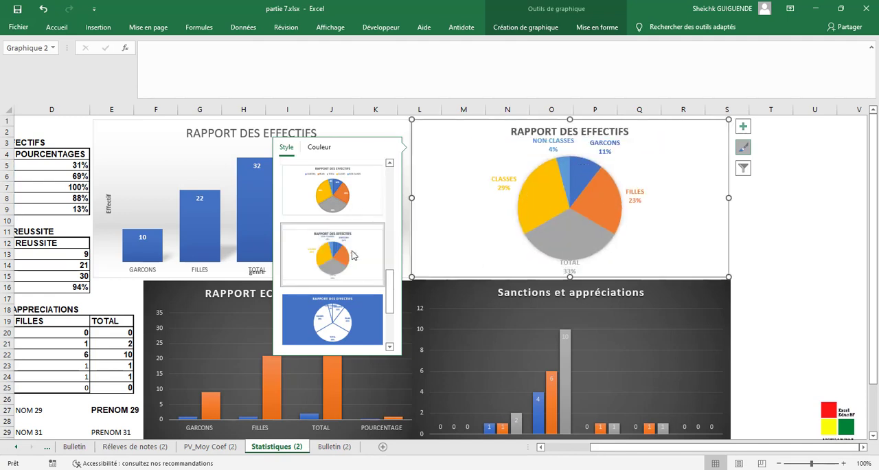
{"action": "left_click", "coordinate": [828, 262]}
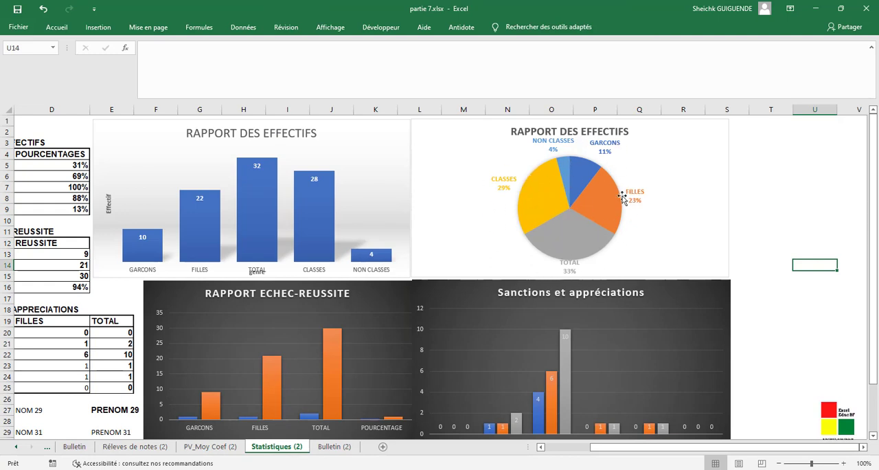
- On the Bulletin (2) sheet, start a RECHERCHEV formula in B13 for Français with the Matricule cell B6 as lookup value
{"action": "key", "text": "ctrl+Page_Down"}
{"action": "type", "text": "=r"}
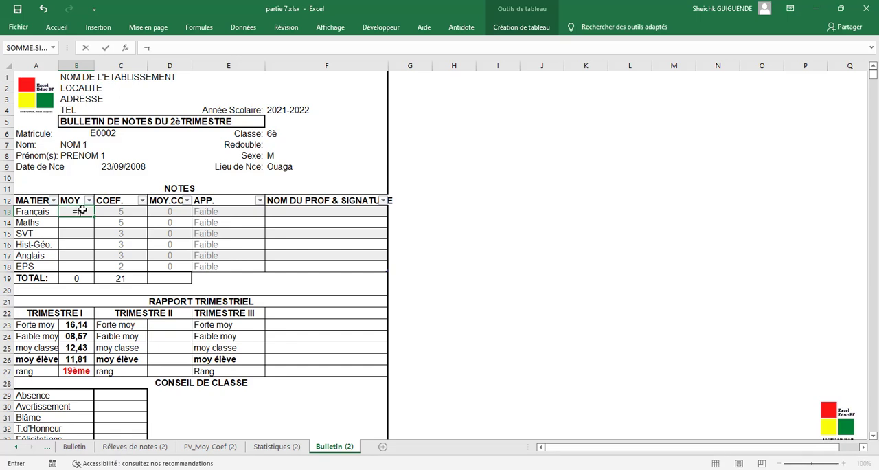
{"action": "type", "text": "e"}
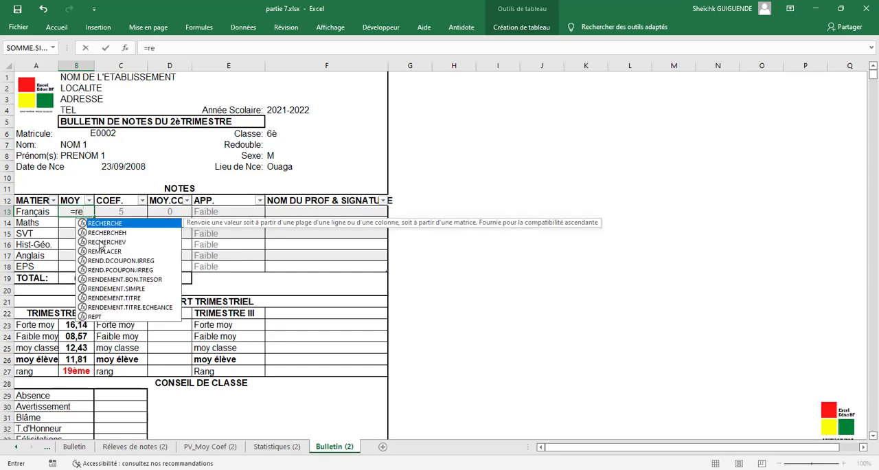
{"action": "left_click", "coordinate": [99, 242]}
{"action": "double_click", "coordinate": [99, 242]}
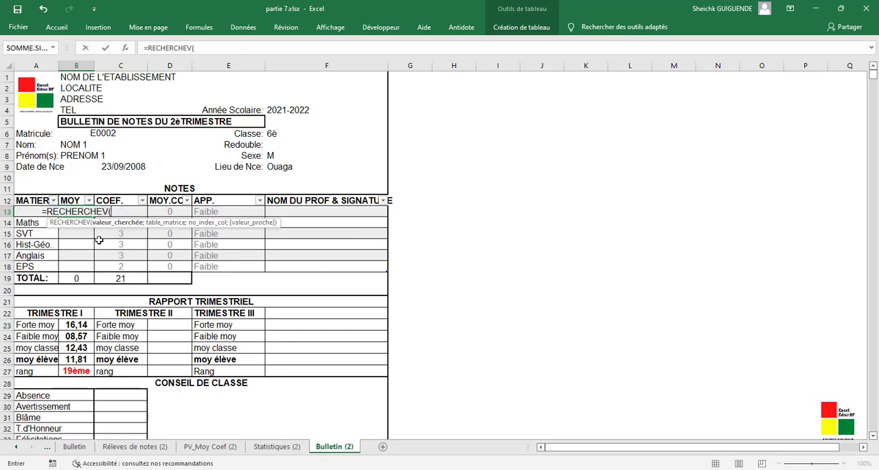
{"action": "left_click", "coordinate": [98, 134]}
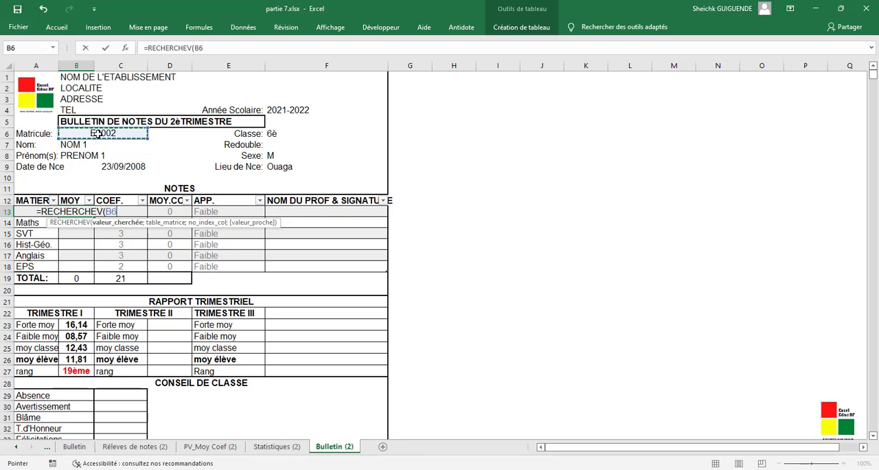
{"action": "type", "text": ";"}
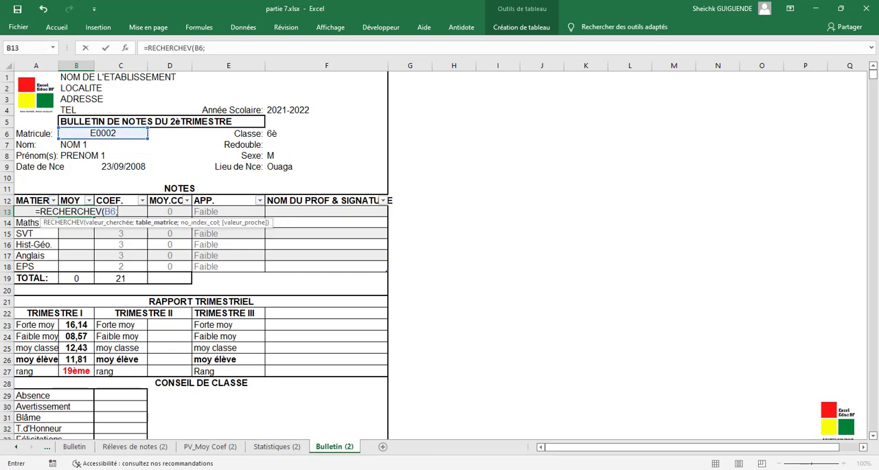
- Complete the B13 formula with Tableau130[[N° de Matricule]:[EPS]] from Réleves de notes (2) as table, column index 9 and FAUX
{"action": "left_click", "coordinate": [149, 448]}
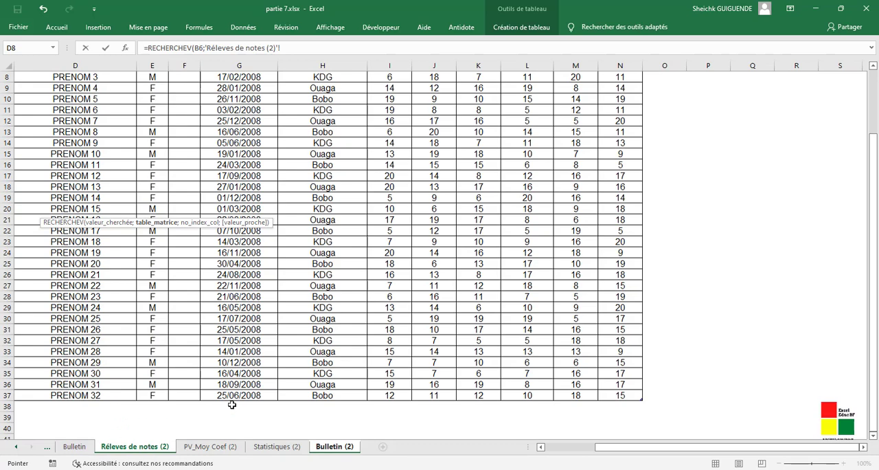
{"action": "left_click_drag", "start_coordinate": [631, 452], "coordinate": [567, 454]}
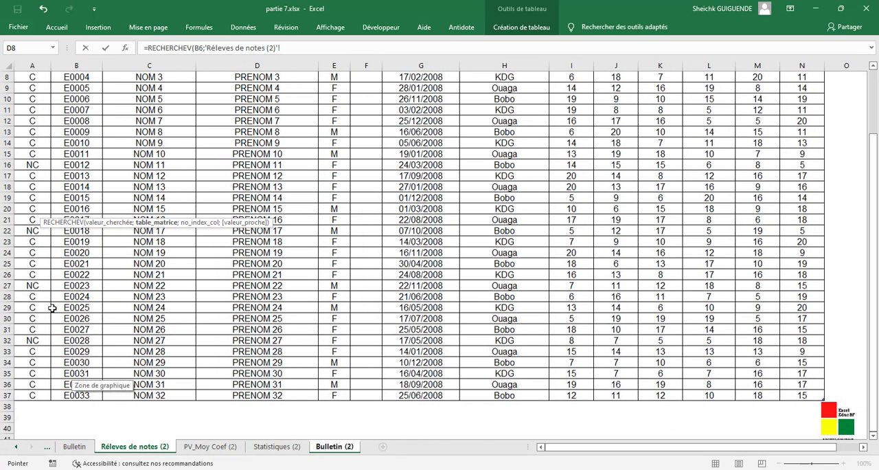
{"action": "scroll", "coordinate": [59, 297], "scroll_direction": "up", "scroll_amount": 3}
{"action": "left_click_drag", "start_coordinate": [55, 136], "coordinate": [796, 398]}
{"action": "left_click", "coordinate": [366, 45]}
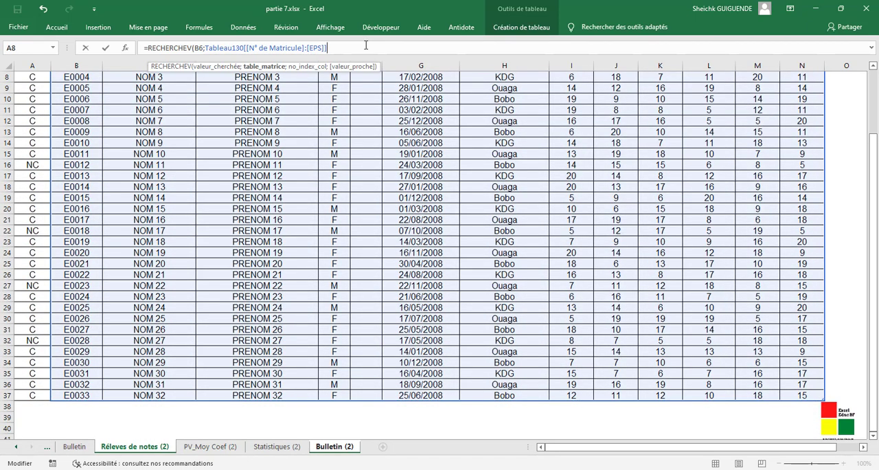
{"action": "type", "text": ";"}
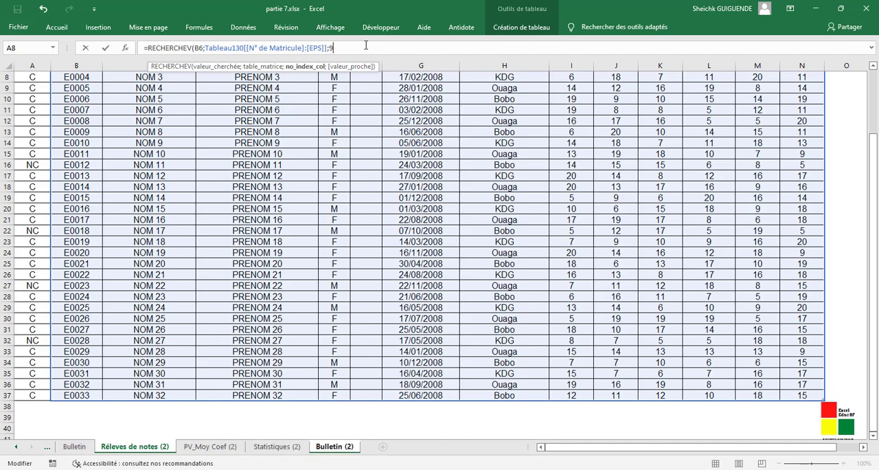
{"action": "type", "text": "9;"}
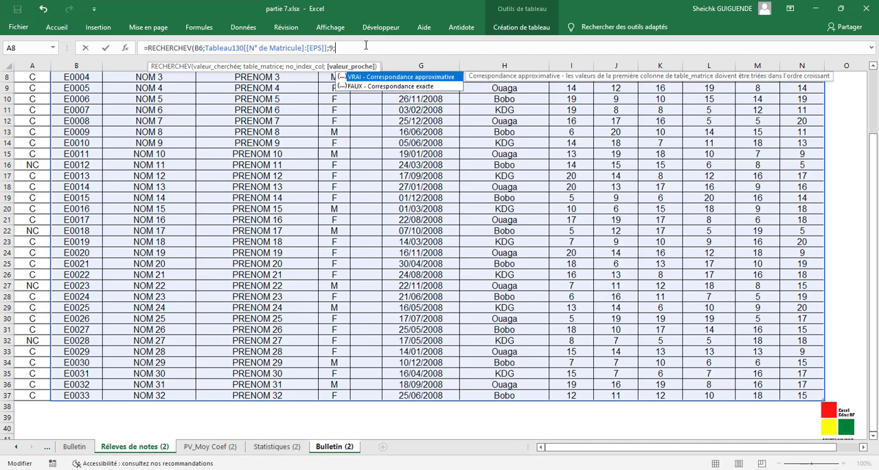
{"action": "double_click", "coordinate": [358, 86]}
{"action": "type", "text": ")"}
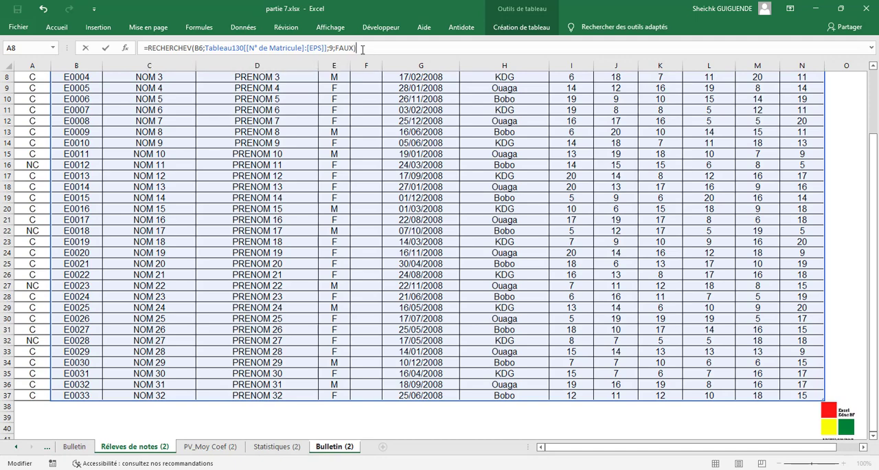
{"action": "key", "text": "Return"}
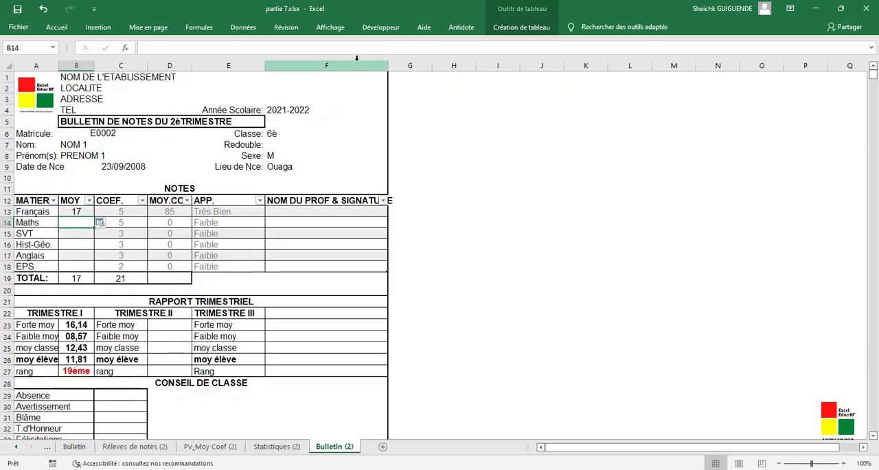
- Copy the RECHERCHEV formula from B13 into B14 for Maths and set its column index to 10
{"action": "left_click", "coordinate": [76, 212]}
{"action": "left_click", "coordinate": [378, 48]}
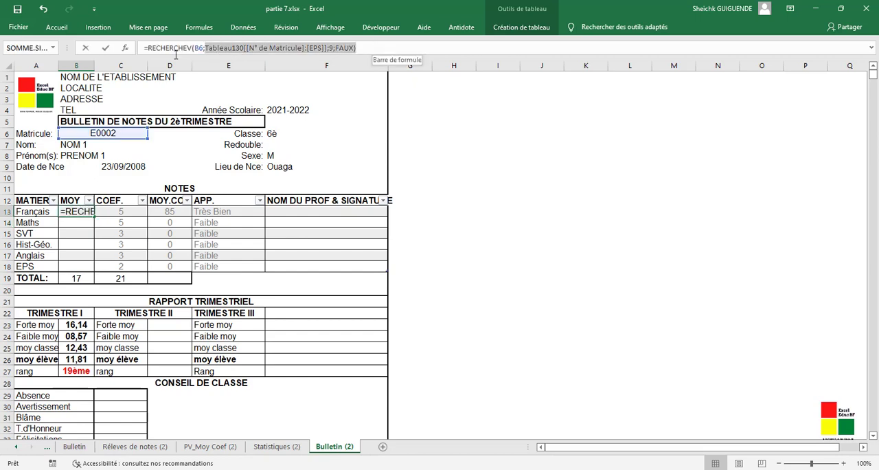
{"action": "triple_click", "coordinate": [146, 48]}
{"action": "key", "text": "ctrl+c"}
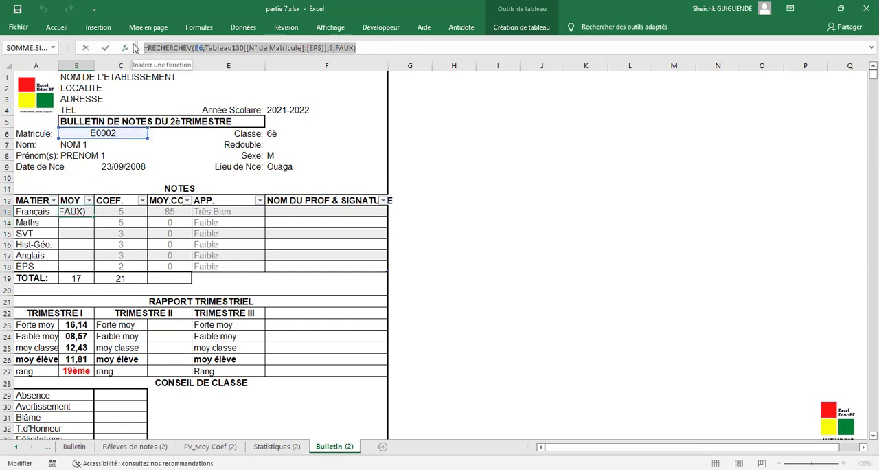
{"action": "left_click", "coordinate": [389, 41]}
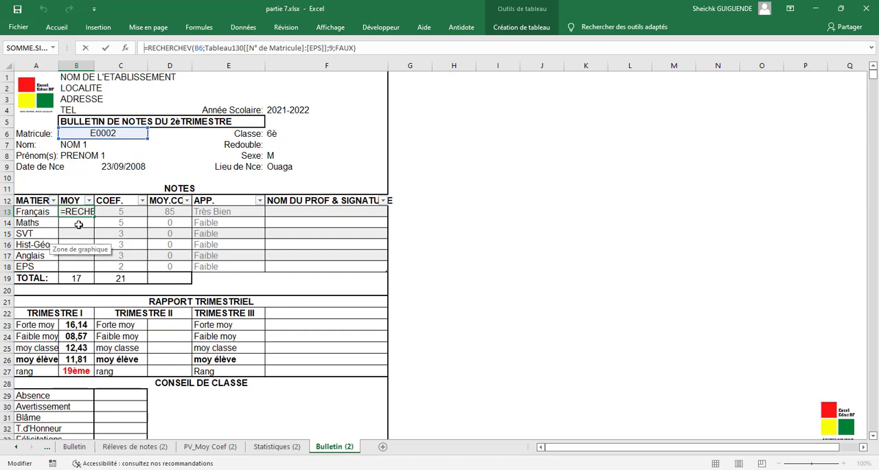
{"action": "key", "text": "Return"}
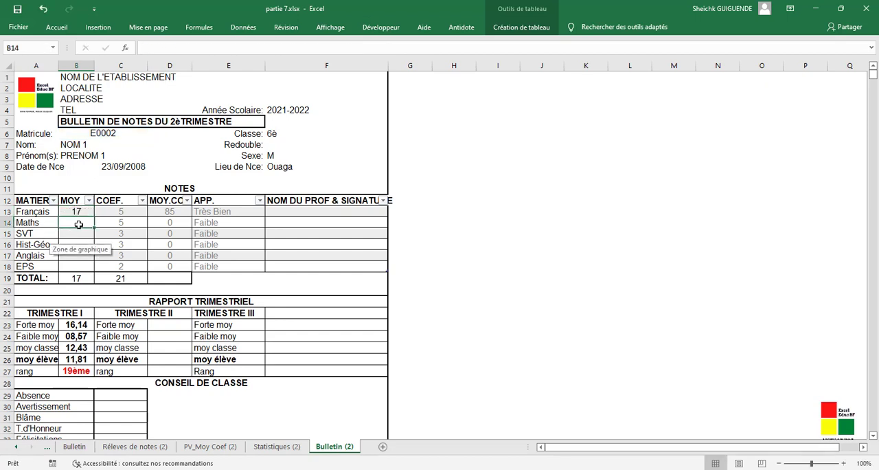
{"action": "left_click", "coordinate": [166, 46]}
{"action": "key", "text": "ctrl+v"}
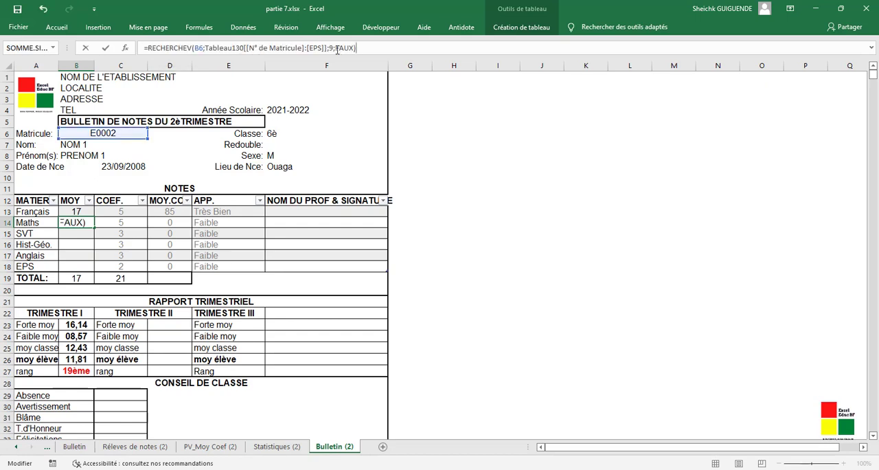
{"action": "left_click", "coordinate": [331, 47]}
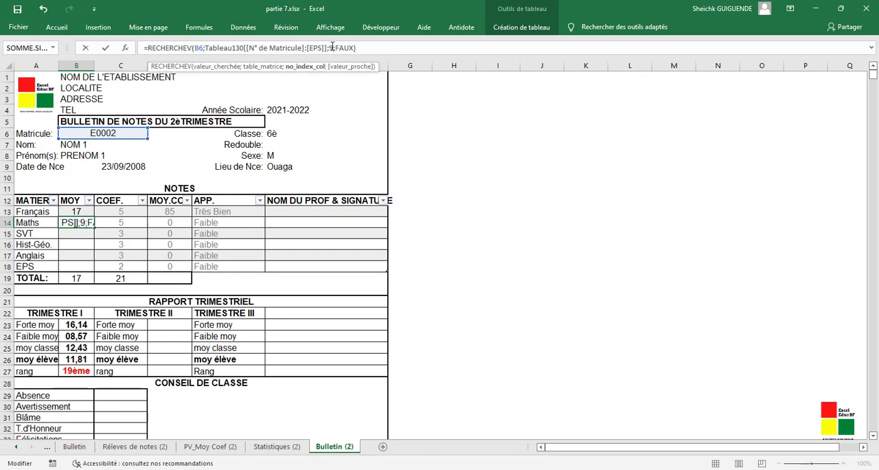
{"action": "key", "text": "BackSpace"}
{"action": "type", "text": "10"}
{"action": "key", "text": "Return"}
- Paste the RECHERCHEV formula into B15 for SVT and set its column index to 11
{"action": "left_click", "coordinate": [332, 46]}
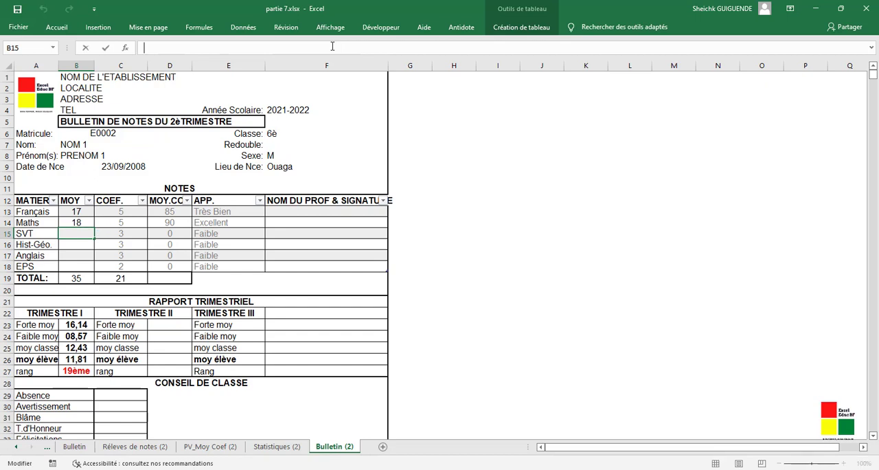
{"action": "key", "text": "ctrl+v"}
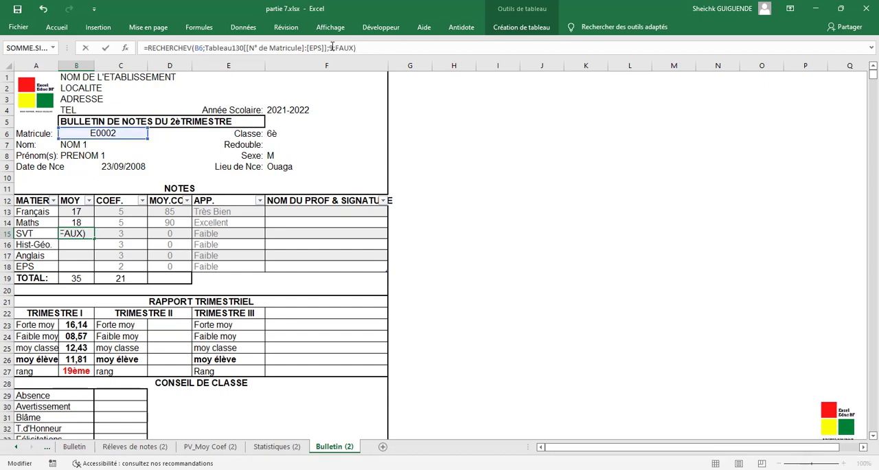
{"action": "left_click", "coordinate": [332, 47]}
{"action": "key", "text": "BackSpace"}
{"action": "type", "text": "11"}
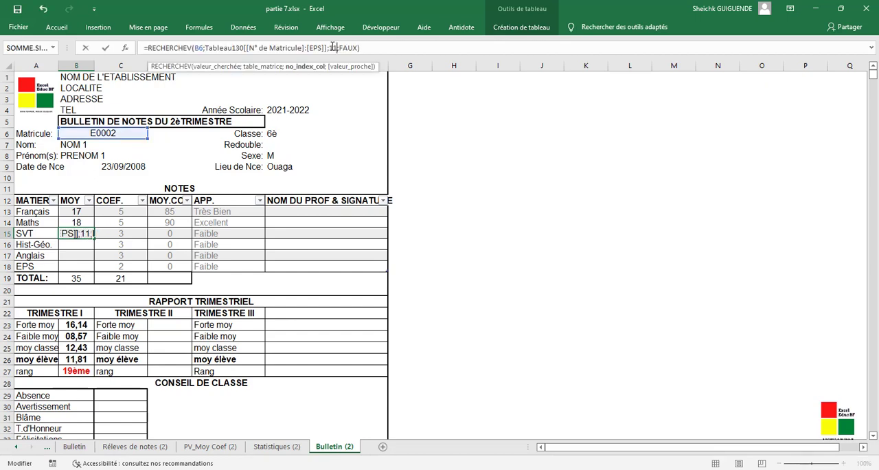
{"action": "key", "text": "Return"}
- Paste the RECHERCHEV formula into B16 for Hist-Géo. and set its column index to 12
{"action": "left_click", "coordinate": [331, 46]}
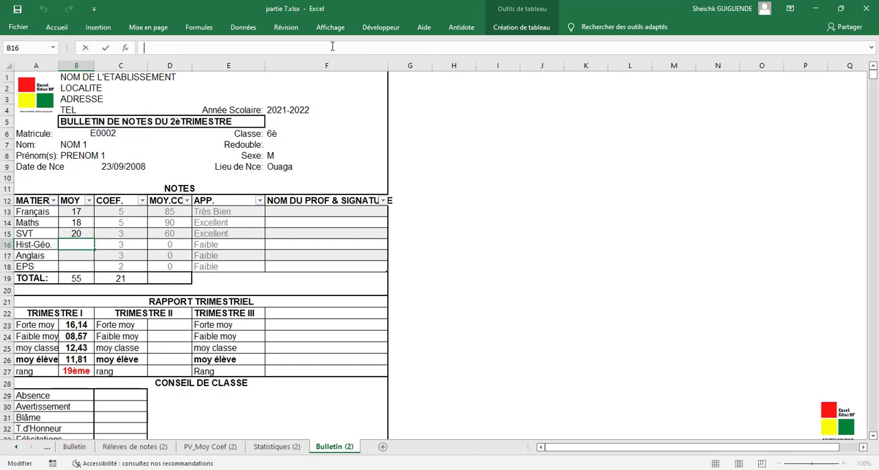
{"action": "key", "text": "ctrl+v"}
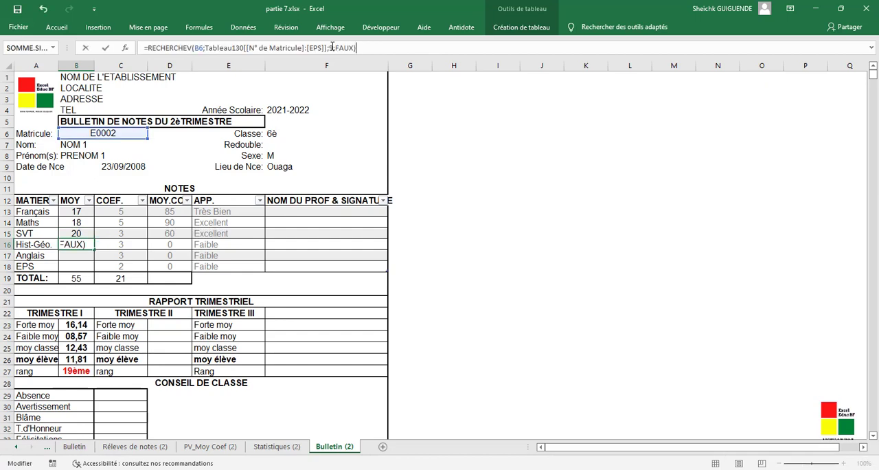
{"action": "left_click", "coordinate": [332, 47]}
{"action": "key", "text": "BackSpace"}
{"action": "type", "text": "10"}
{"action": "key", "text": "Return"}
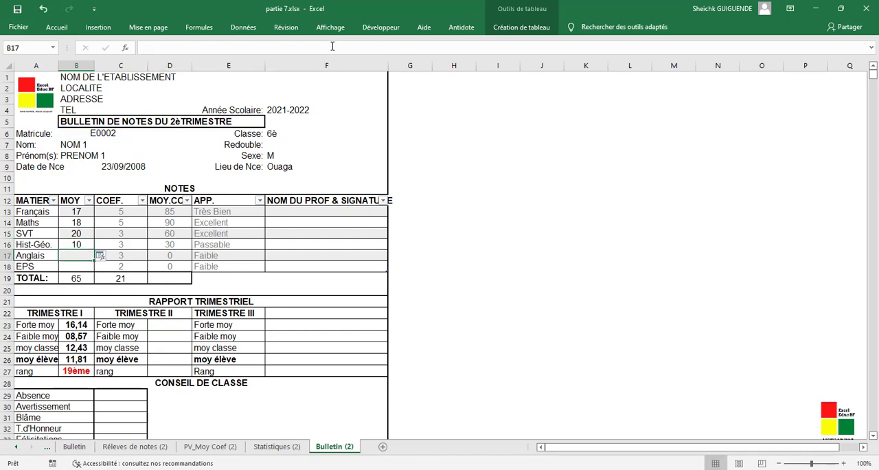
- Paste the RECHERCHEV formula into B17 for Anglais and set its column index to 13
{"action": "left_click", "coordinate": [332, 46]}
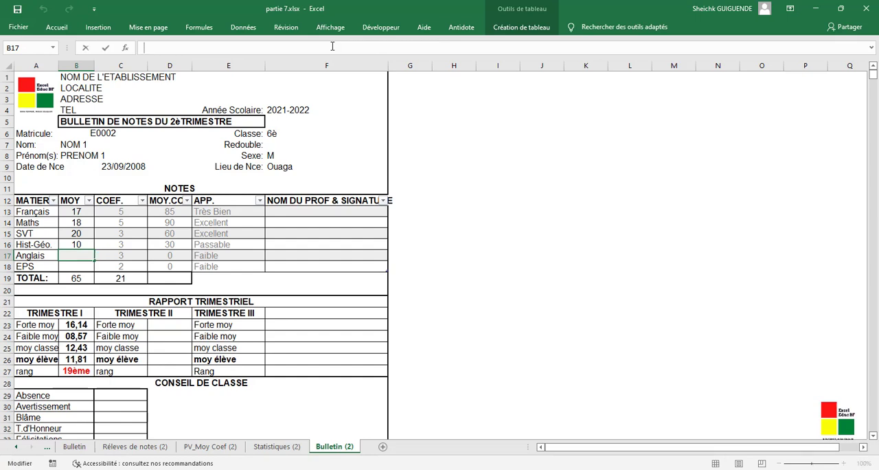
{"action": "key", "text": "ctrl+v"}
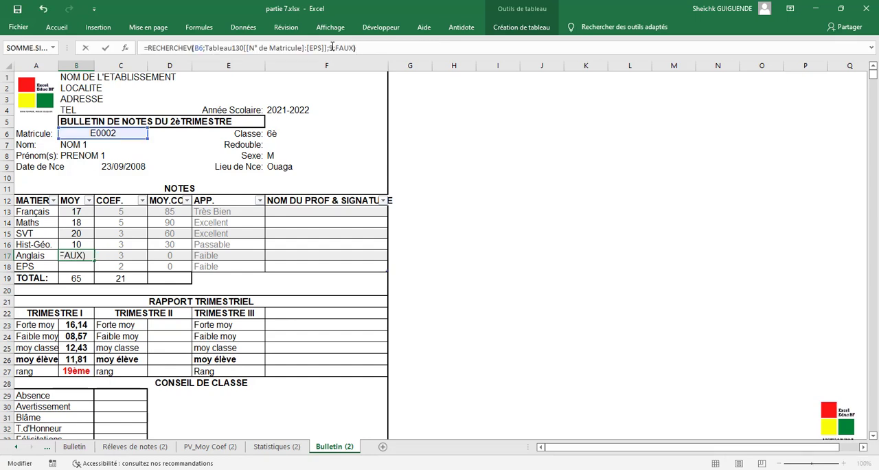
{"action": "key", "text": "BackSpace"}
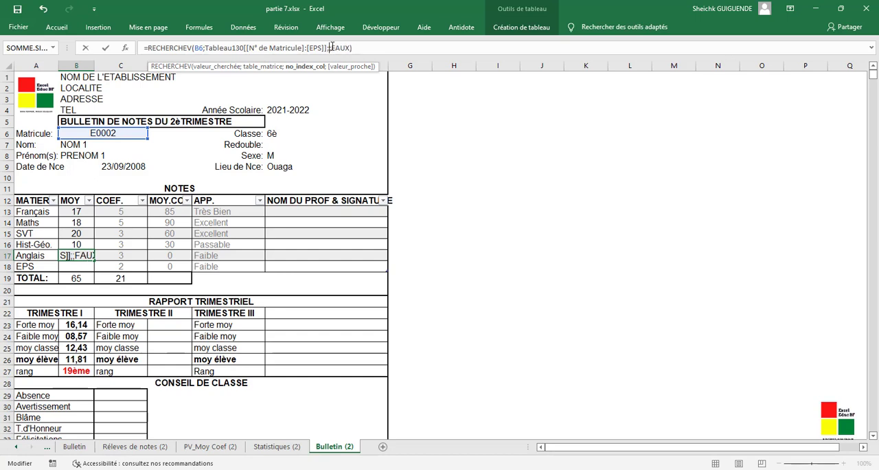
{"action": "type", "text": "13;"}
{"action": "key", "text": "Return"}
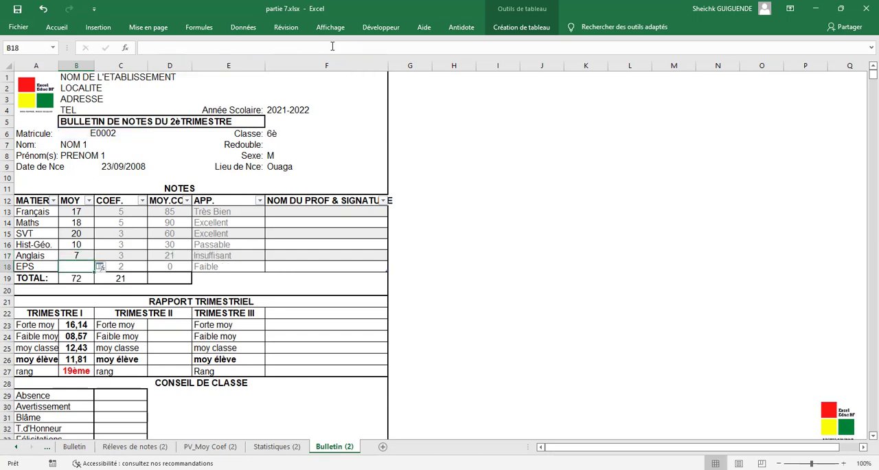
- Paste the RECHERCHEV formula into B18 for EPS and set its column index to 14
{"action": "left_click", "coordinate": [331, 46]}
{"action": "type", "text": "=RECHERCHEV(B6;Tableau130[[N° de Matricule]:[EPS]];9;FAUX)"}
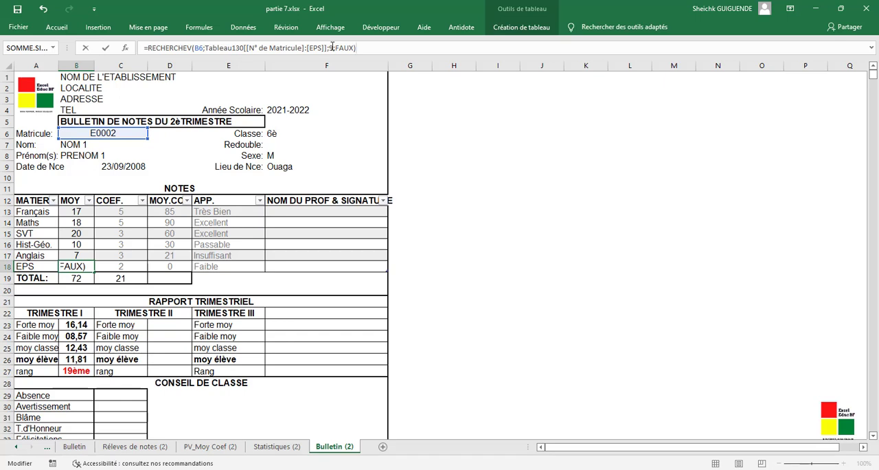
{"action": "left_click", "coordinate": [331, 46]}
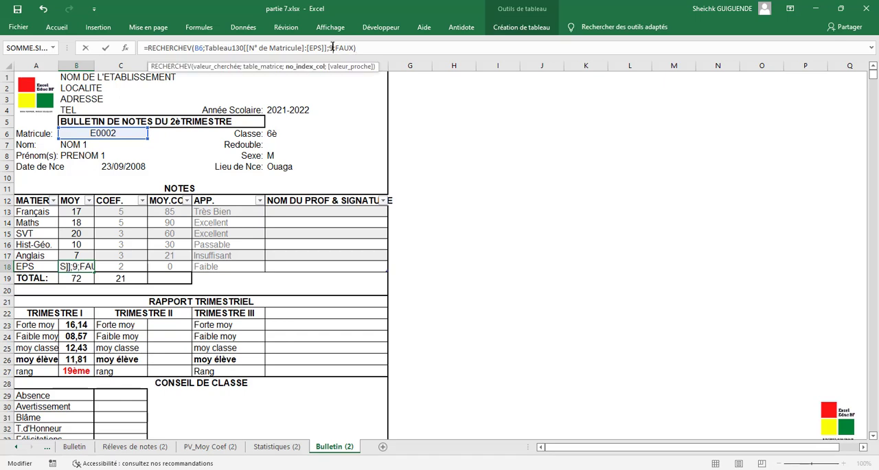
{"action": "key", "text": "BackSpace"}
{"action": "type", "text": "14"}
{"action": "key", "text": "Return"}
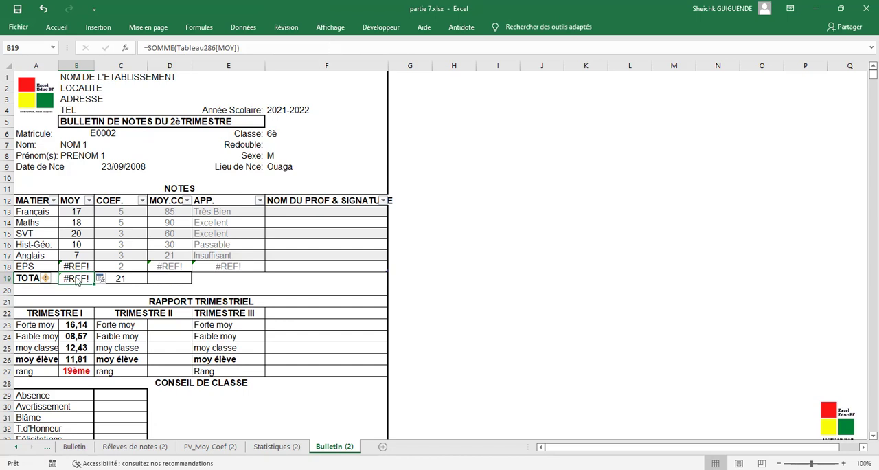
- Check the subject column order in Réleves de notes (2) and correct the B13 column index to match the Français column
{"action": "left_click", "coordinate": [80, 266]}
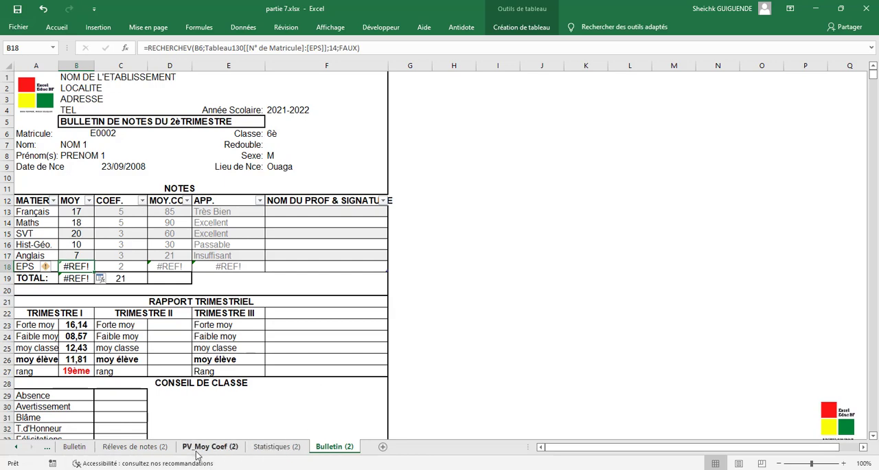
{"action": "left_click", "coordinate": [142, 447]}
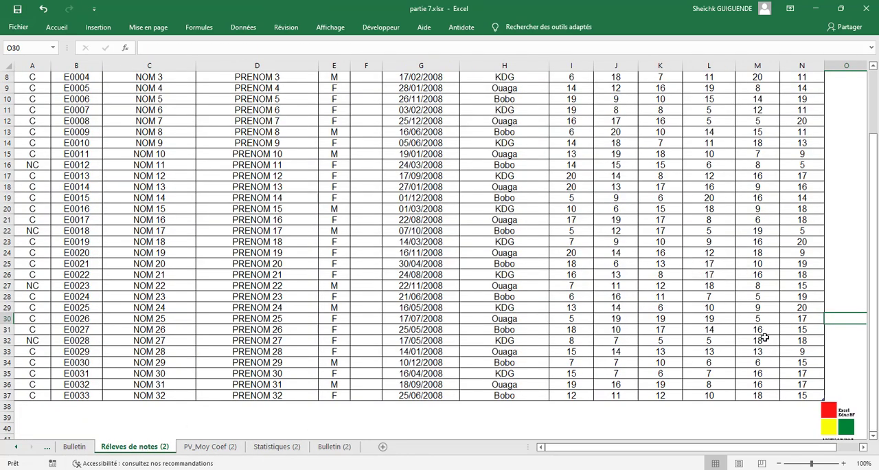
{"action": "scroll", "coordinate": [763, 344], "scroll_direction": "up", "scroll_amount": 3}
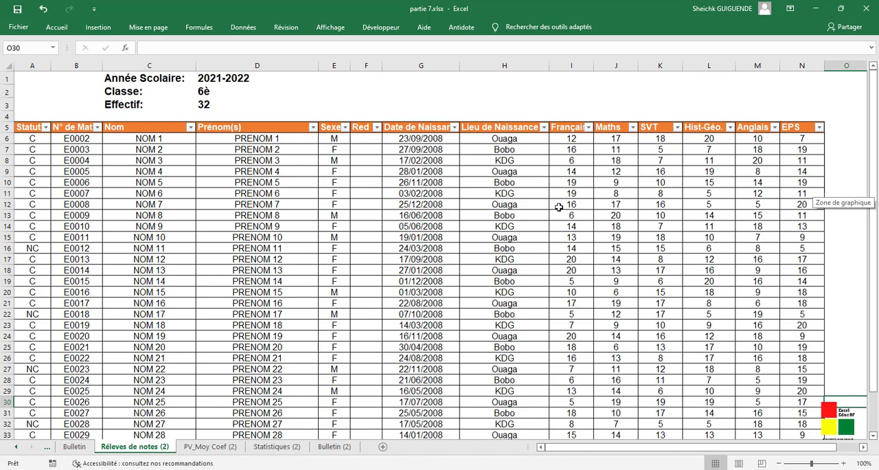
{"action": "left_click", "coordinate": [332, 447]}
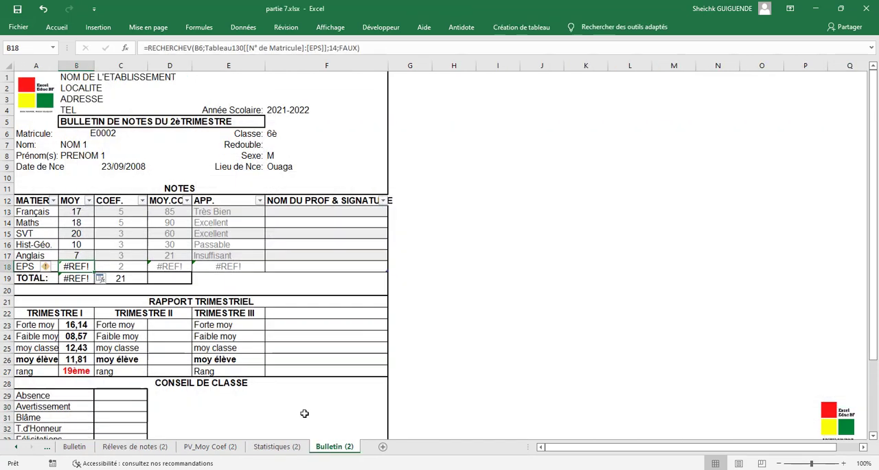
{"action": "left_click", "coordinate": [81, 221]}
{"action": "left_click", "coordinate": [84, 211]}
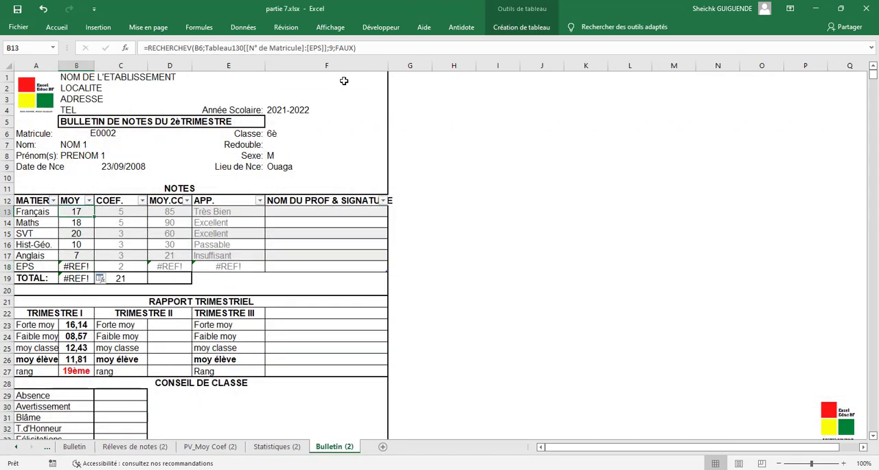
{"action": "left_click", "coordinate": [330, 47]}
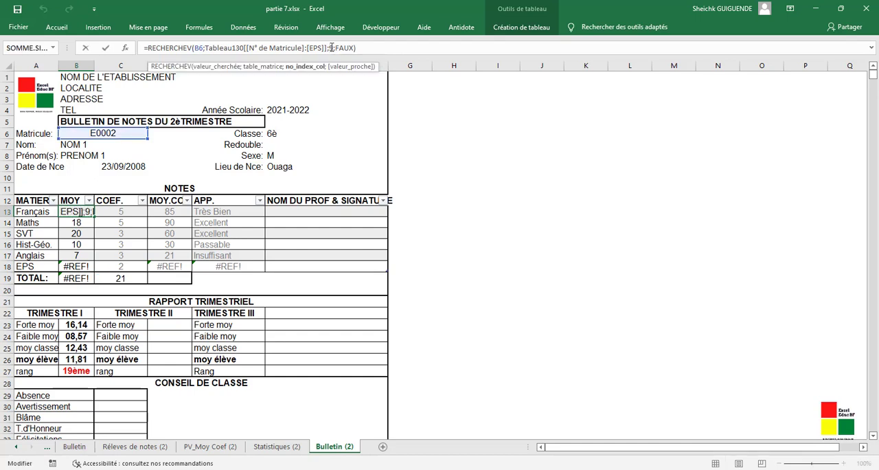
{"action": "key", "text": "BackSpace"}
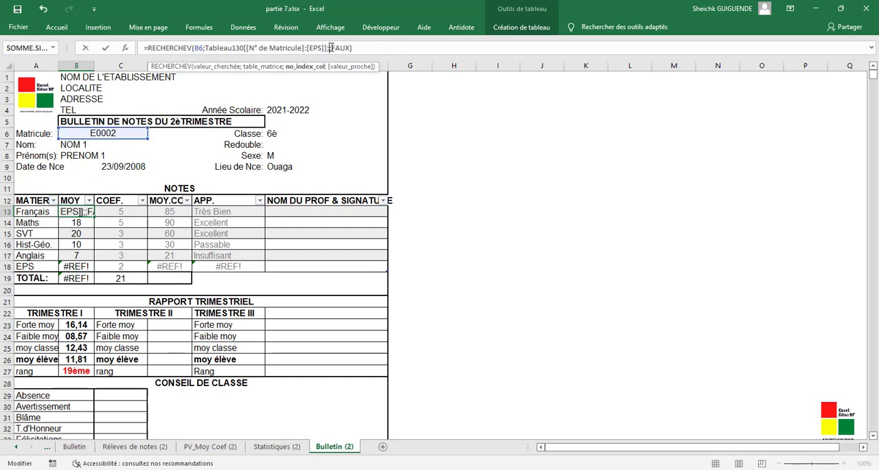
{"action": "type", "text": "10"}
{"action": "key", "text": "Return"}
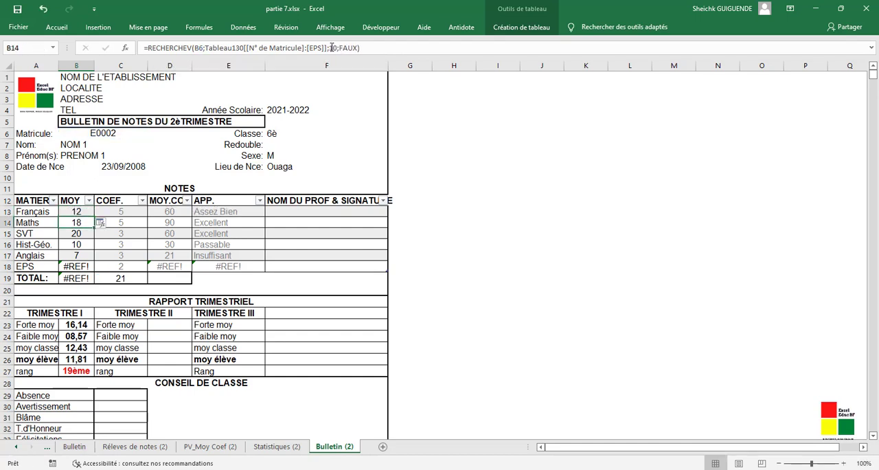
- Correct the column index of the Maths formula in B14 to 9
{"action": "left_click", "coordinate": [332, 47]}
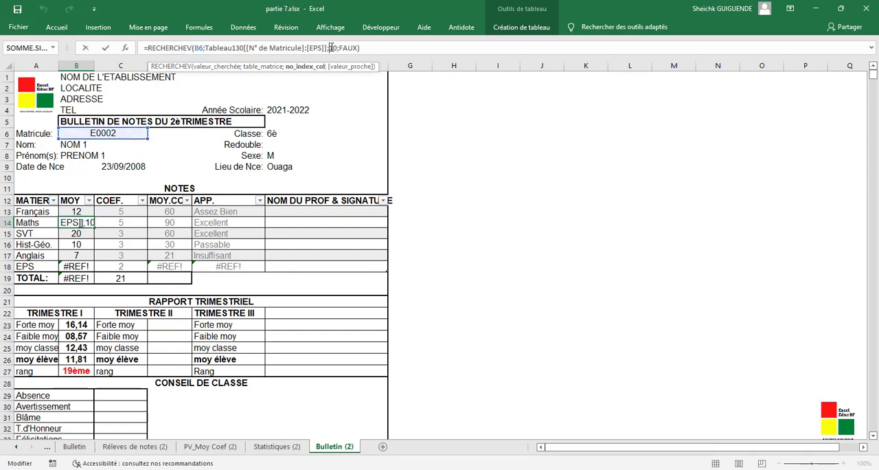
{"action": "key", "text": "Right"}
{"action": "key", "text": "Right"}
{"action": "key", "text": "BackSpace"}
{"action": "key", "text": "BackSpace"}
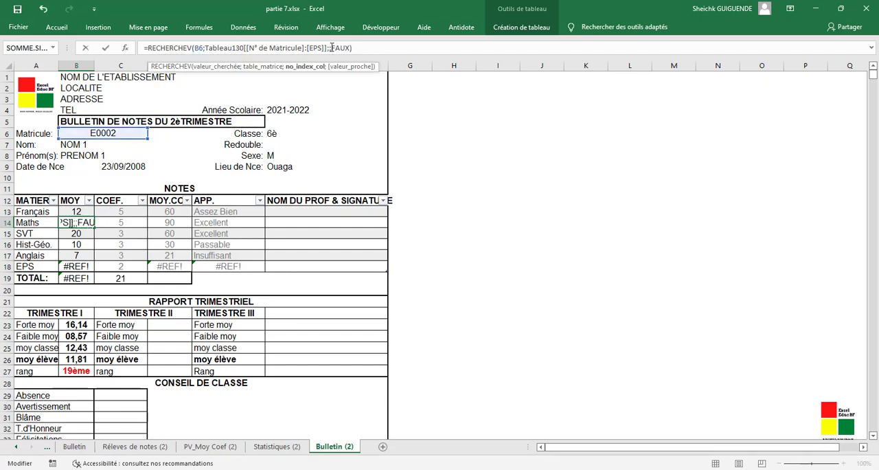
{"action": "type", "text": "9"}
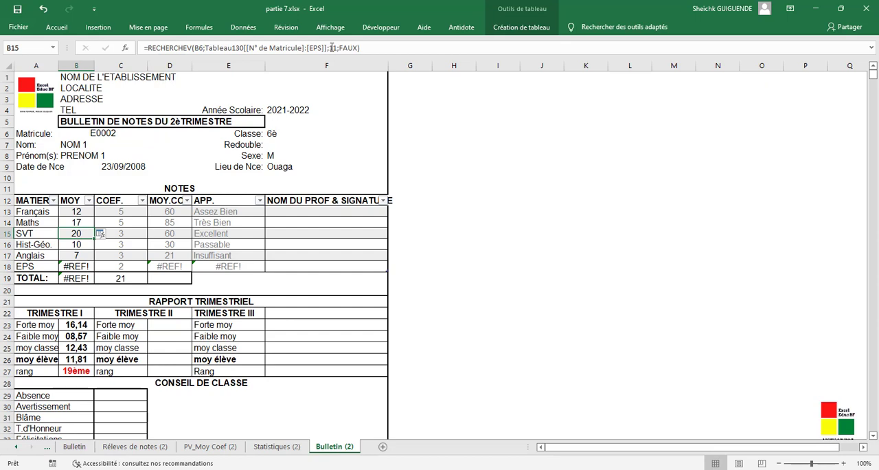
- Correct the column index of the formula in B15 to match the SVT column of the notes table
{"action": "left_click", "coordinate": [331, 48]}
{"action": "key", "text": "Right"}
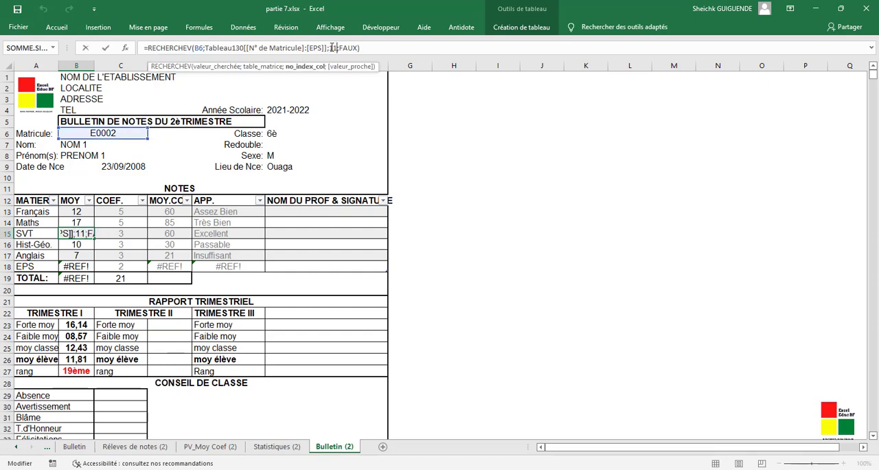
{"action": "key", "text": "BackSpace"}
{"action": "type", "text": "2"}
{"action": "key", "text": "Return"}
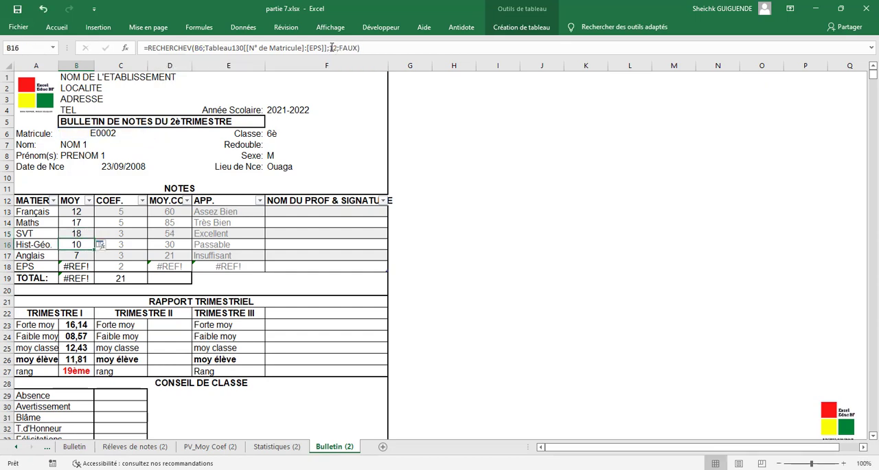
- Correct the column index of the Hist-Géo. formula in B16 to 11
{"action": "left_click", "coordinate": [331, 47]}
{"action": "key", "text": "Right"}
{"action": "key", "text": "Right"}
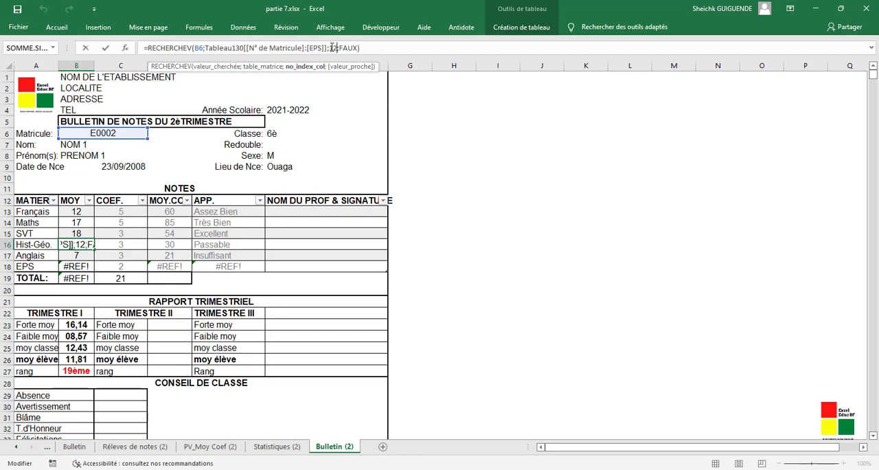
{"action": "key", "text": "Left"}
{"action": "key", "text": "Left"}
{"action": "key", "text": "Delete"}
{"action": "type", "text": "1"}
{"action": "key", "text": "Return"}
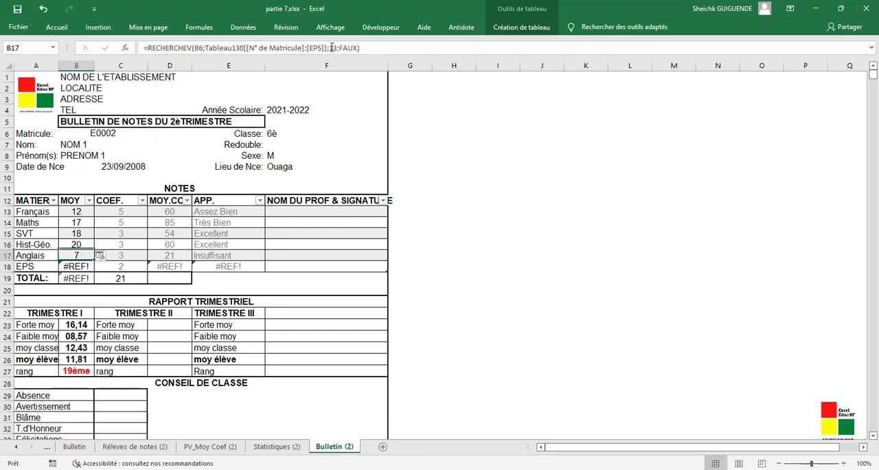
- Correct the column index of the Anglais formula in B17 to 12
{"action": "left_click", "coordinate": [331, 48]}
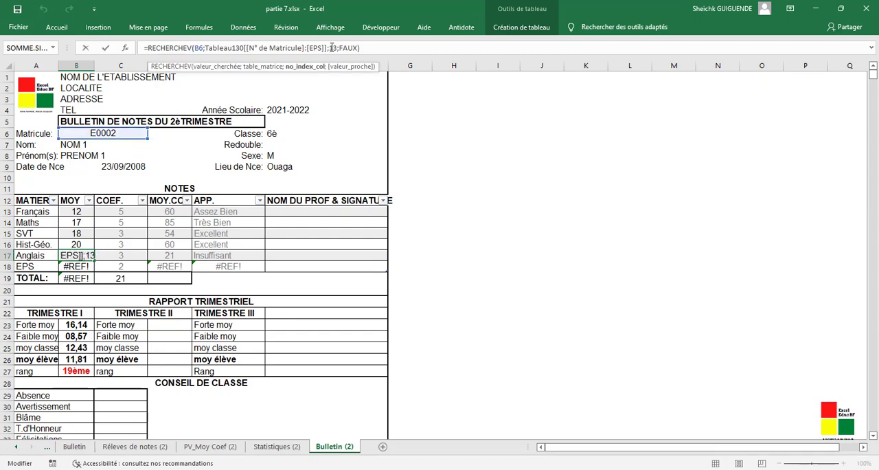
{"action": "key", "text": "Right"}
{"action": "key", "text": "BackSpace"}
{"action": "type", "text": "2"}
{"action": "key", "text": "Return"}
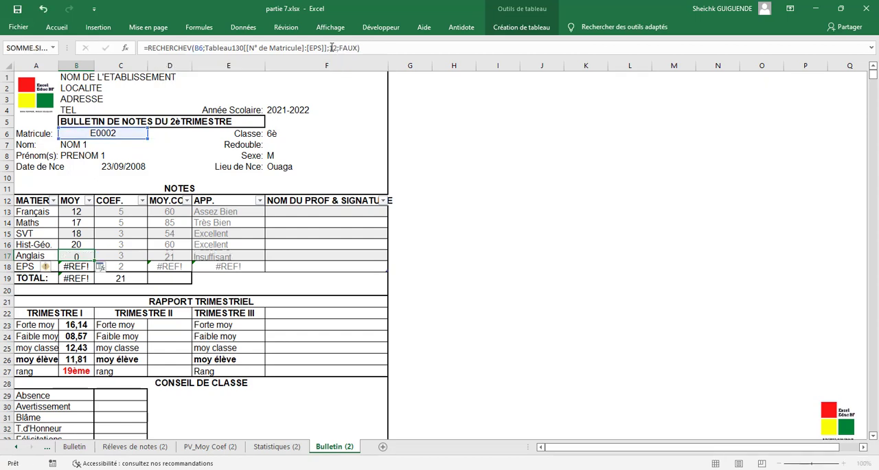
- Correct the column index of the EPS formula in B18 to 13
{"action": "left_click", "coordinate": [331, 47]}
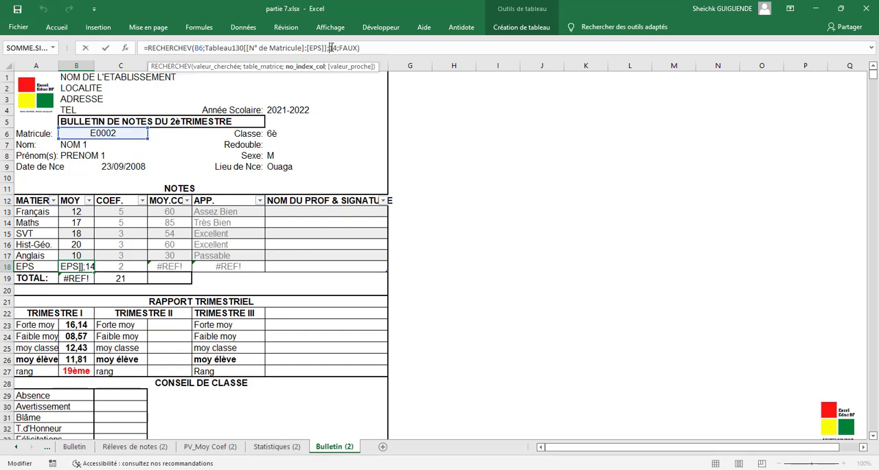
{"action": "key", "text": "Right"}
{"action": "key", "text": "Right"}
{"action": "key", "text": "BackSpace"}
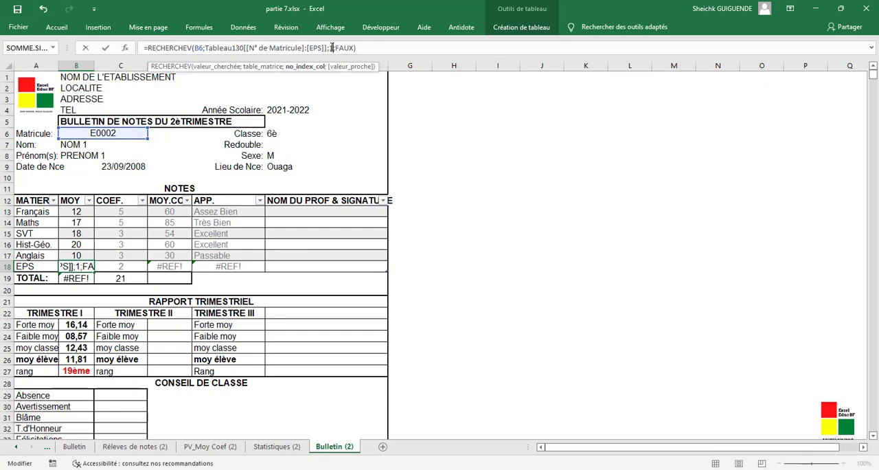
{"action": "type", "text": "3"}
{"action": "key", "text": "Return"}
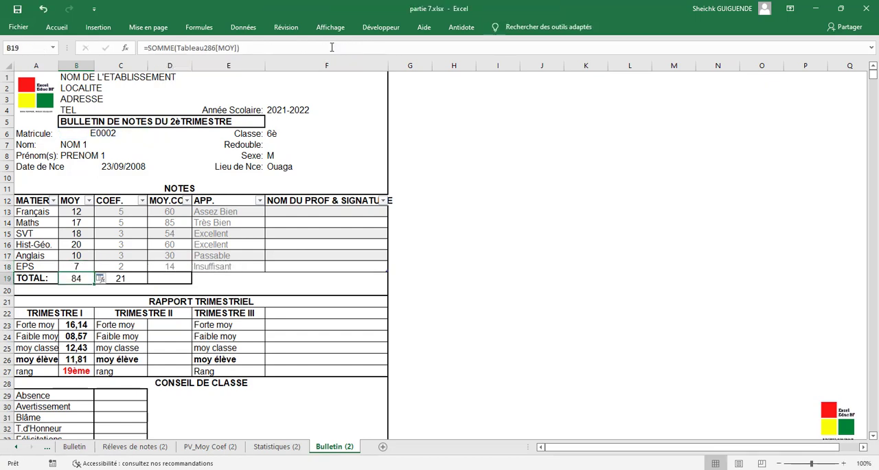
- Start a RECHERCHEV formula in the MOY.COEF total cell D19 with the Matricule cell B6 as the lookup value
{"action": "left_click", "coordinate": [175, 278]}
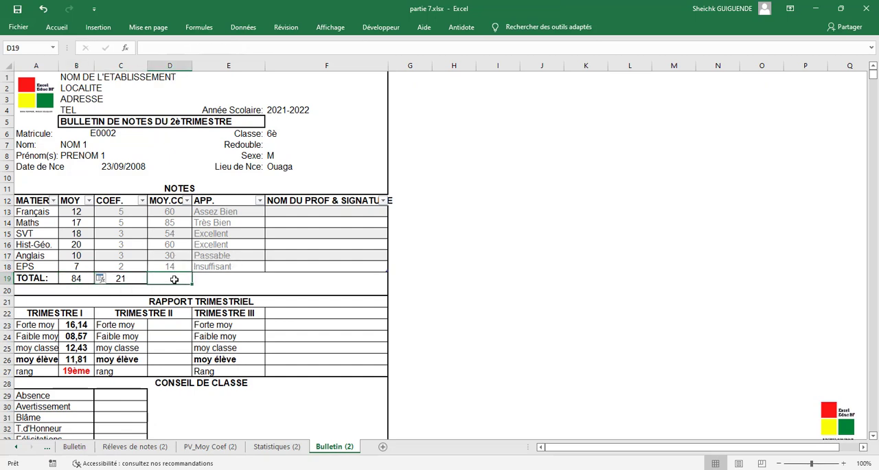
{"action": "type", "text": "="}
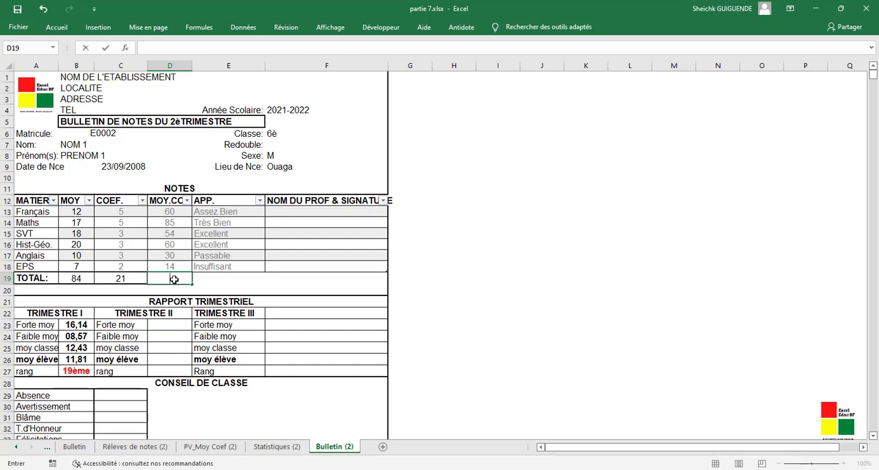
{"action": "type", "text": "+"}
{"action": "key", "text": "BackSpace"}
{"action": "type", "text": "=re"}
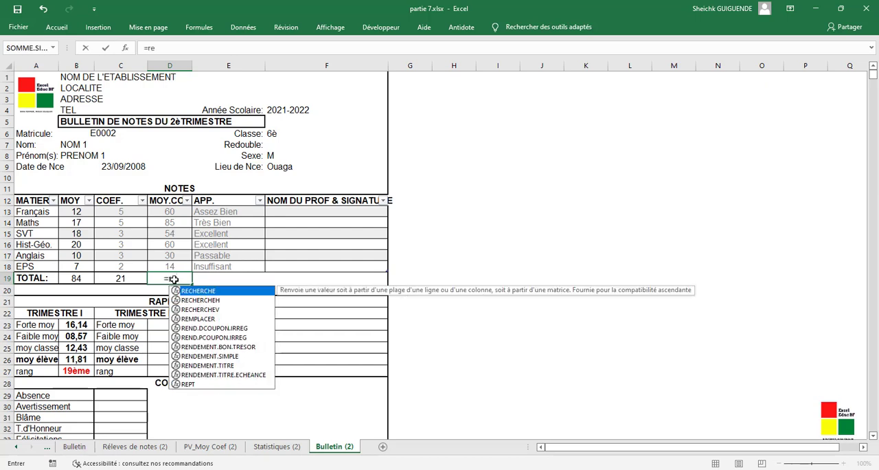
{"action": "double_click", "coordinate": [201, 310]}
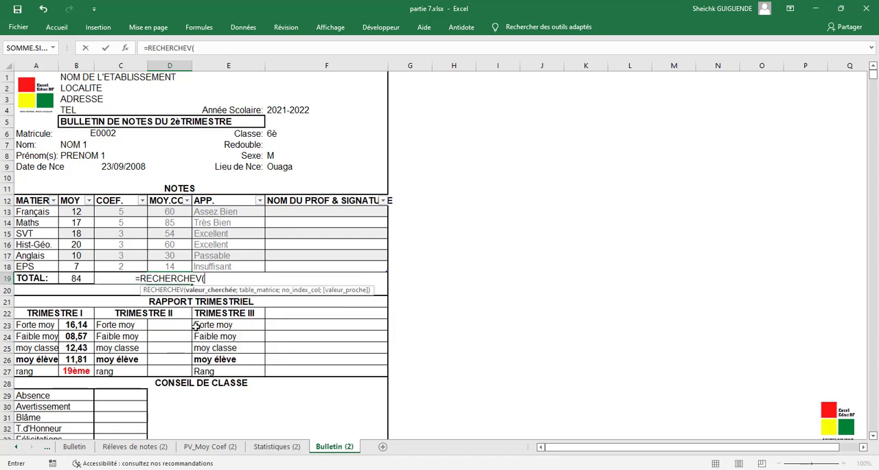
{"action": "left_click", "coordinate": [110, 134]}
{"action": "type", "text": ";"}
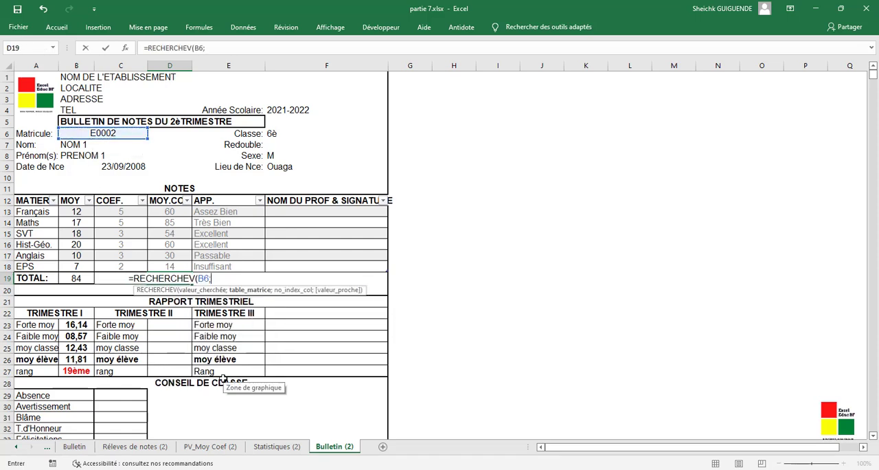
- Set the lookup table to the N° de Matricule through Décision columns of the table on the PV_Moy Coef (2) sheet
{"action": "left_click", "coordinate": [208, 447]}
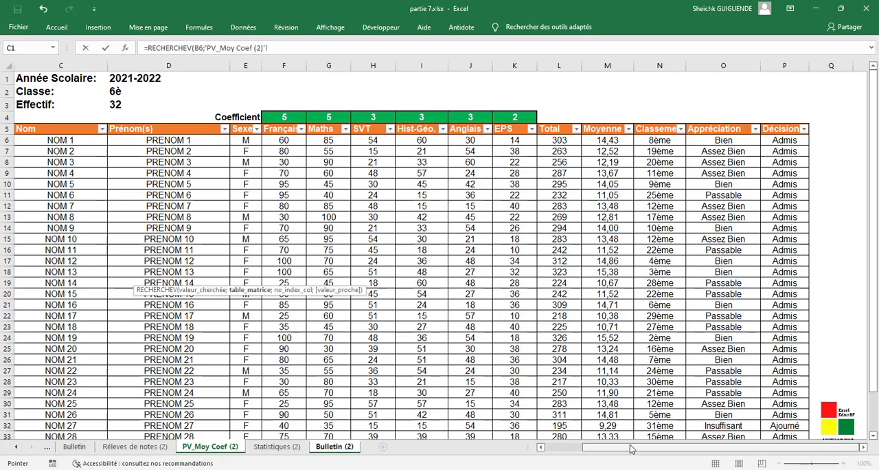
{"action": "left_click_drag", "start_coordinate": [631, 449], "coordinate": [544, 450]}
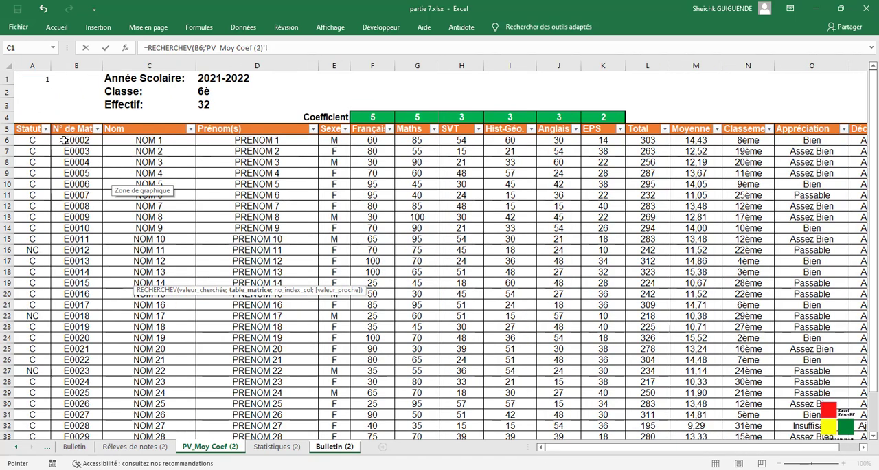
{"action": "left_click_drag", "start_coordinate": [64, 140], "coordinate": [805, 371]}
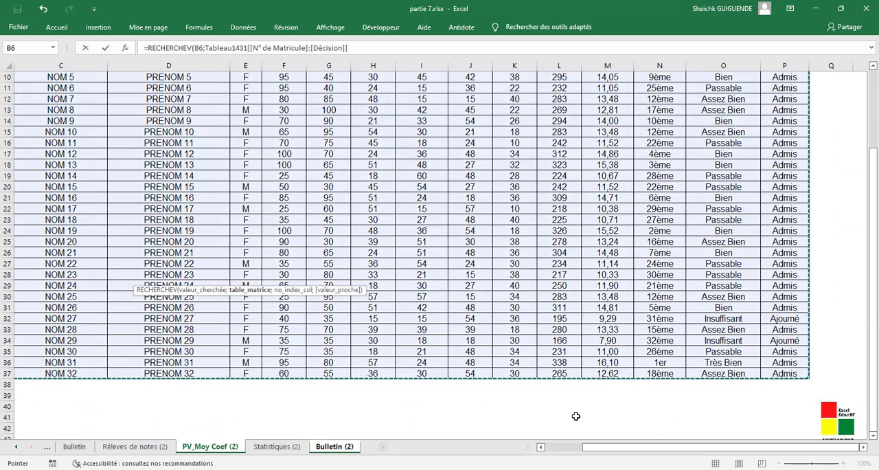
{"action": "left_click", "coordinate": [388, 52]}
{"action": "type", "text": ";"}
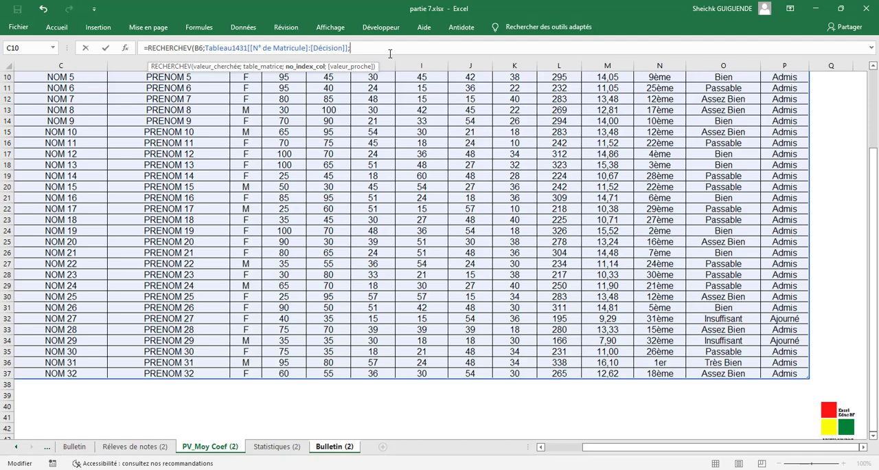
- Complete the D19 lookup formula with column index 12 and exact match FAUX
{"action": "left_click_drag", "start_coordinate": [648, 447], "coordinate": [620, 451]}
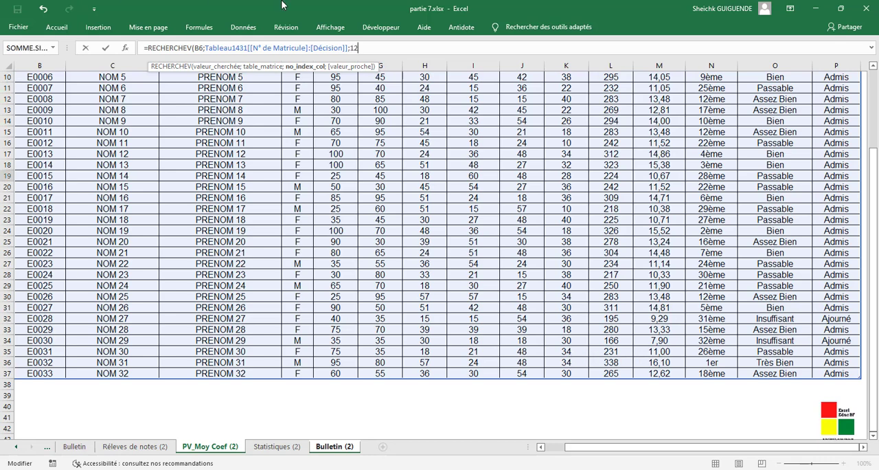
{"action": "type", "text": ";"}
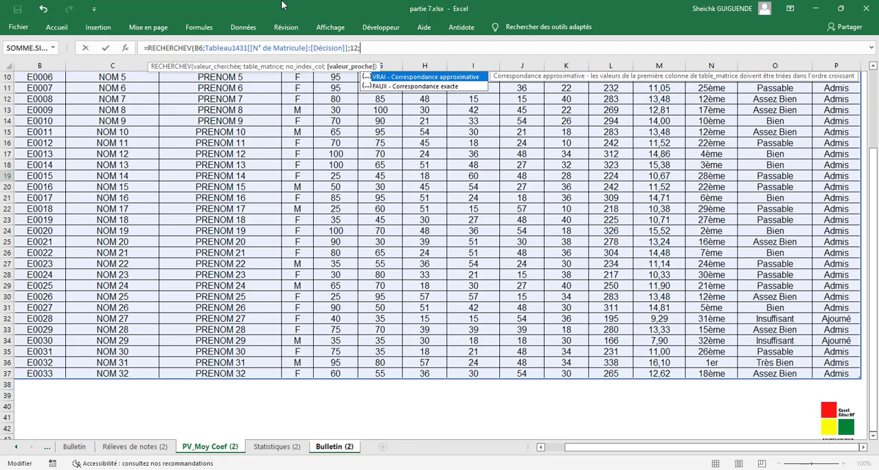
{"action": "double_click", "coordinate": [385, 86]}
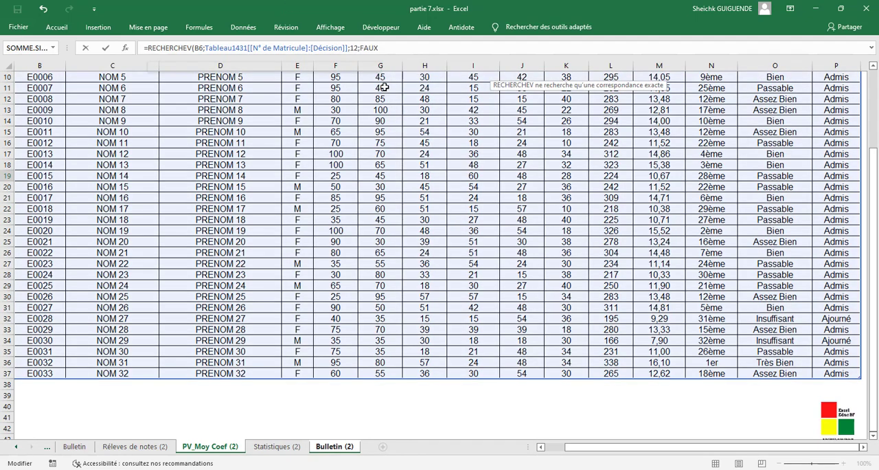
{"action": "type", "text": ")"}
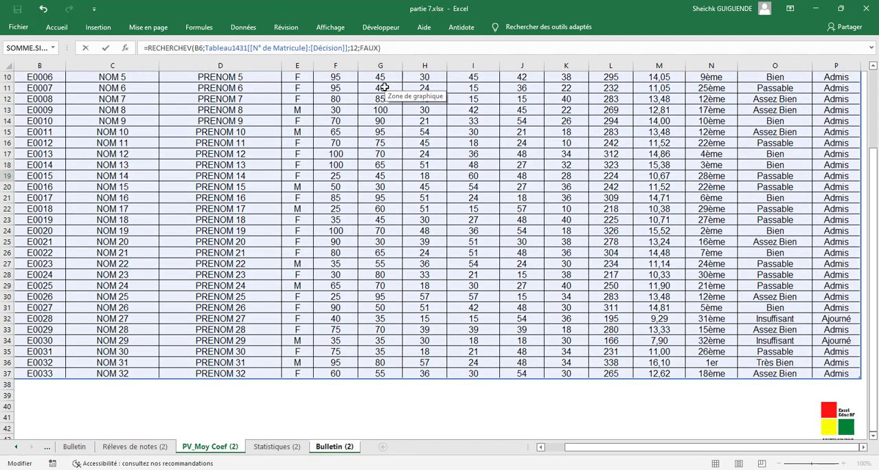
{"action": "key", "text": "Return"}
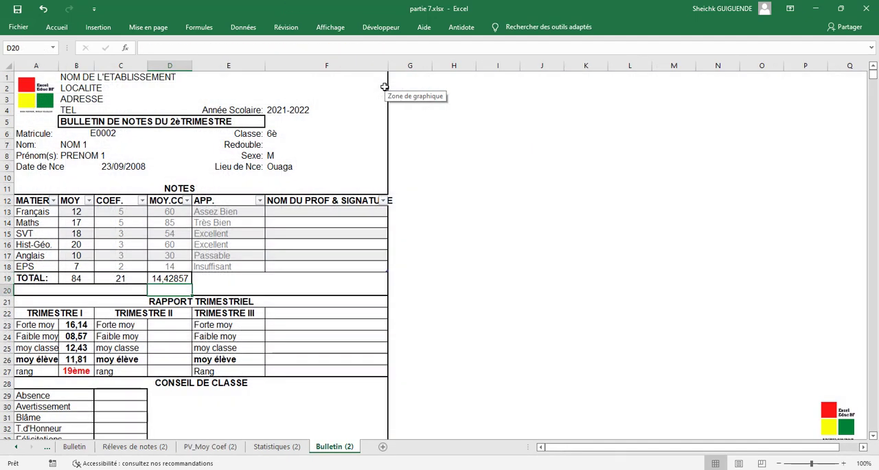
- Correct the column index of the D19 formula to 11 so it returns the Total column
{"action": "left_click", "coordinate": [176, 278]}
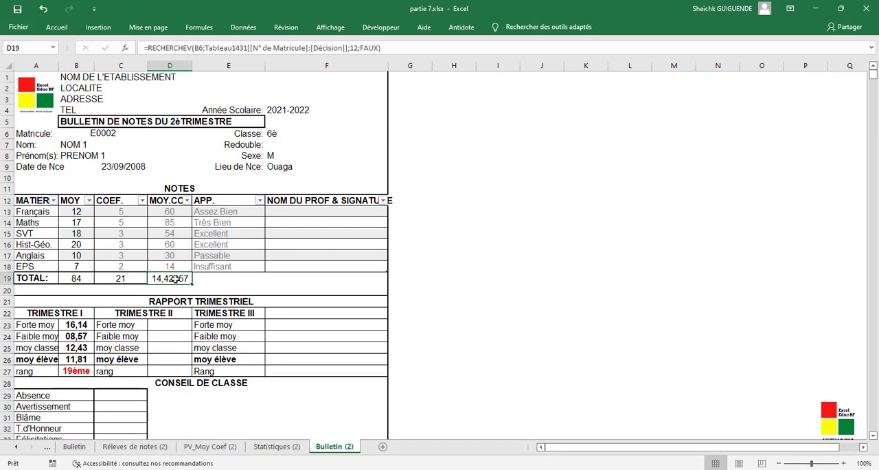
{"action": "left_click", "coordinate": [356, 47]}
{"action": "key", "text": "BackSpace"}
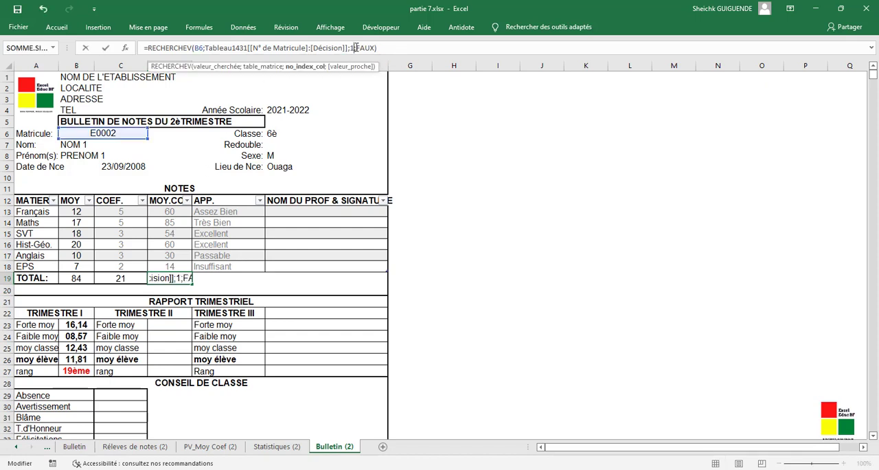
{"action": "type", "text": "&"}
{"action": "key", "text": "BackSpace"}
{"action": "type", "text": "1"}
{"action": "key", "text": "Return"}
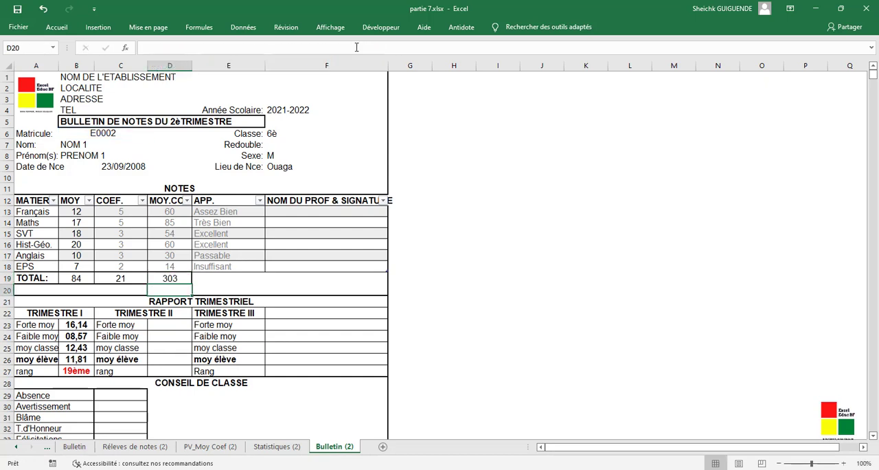
- Copy the full text of the RECHERCHEV formula in D19 for reuse in other cells
{"action": "left_click", "coordinate": [169, 277]}
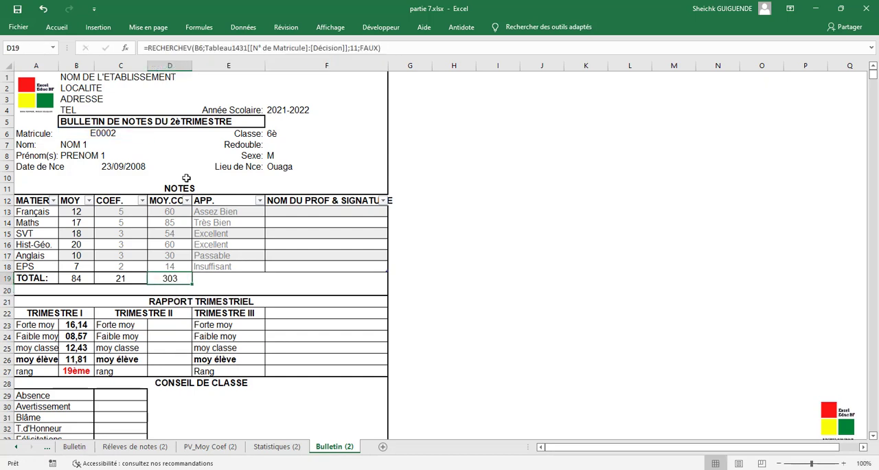
{"action": "left_click_drag", "start_coordinate": [405, 46], "coordinate": [137, 46]}
{"action": "key", "text": "ctrl+c"}
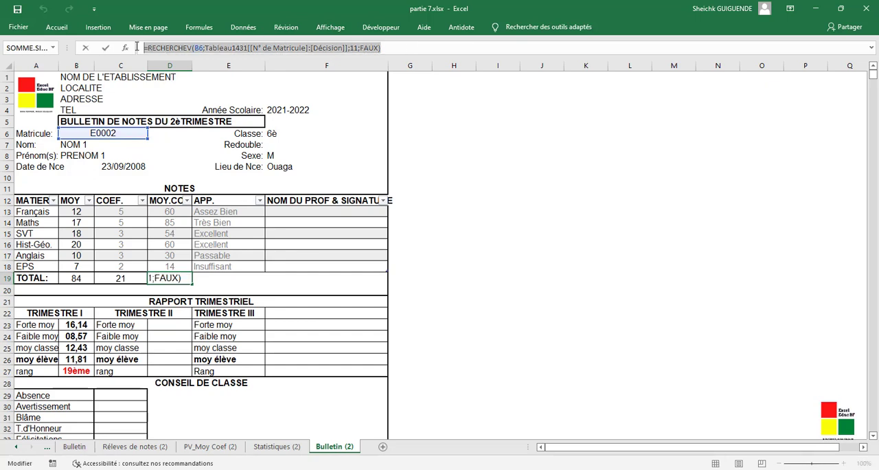
{"action": "left_click", "coordinate": [417, 54]}
{"action": "key", "text": "Return"}
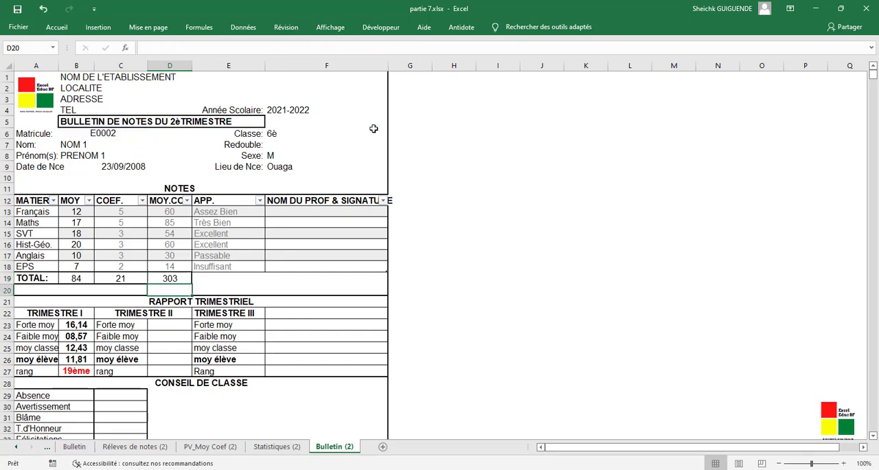
- Paste the lookup formula into the Trimestre II moy élève cell D26 and set its column index to 12 for Moyenne
{"action": "left_click", "coordinate": [167, 357]}
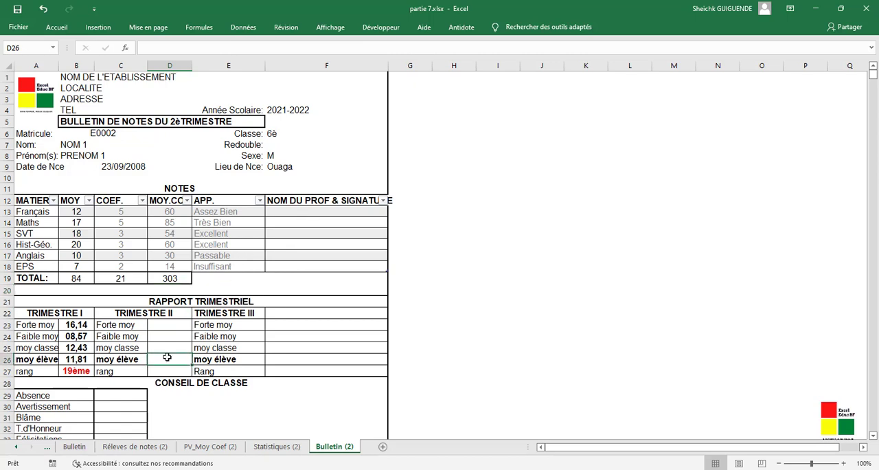
{"action": "left_click", "coordinate": [302, 48]}
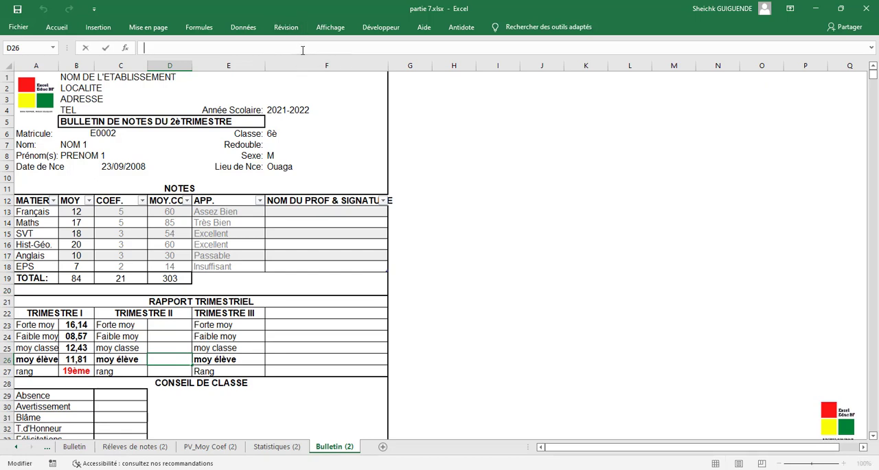
{"action": "key", "text": "ctrl+v"}
{"action": "left_click", "coordinate": [355, 48]}
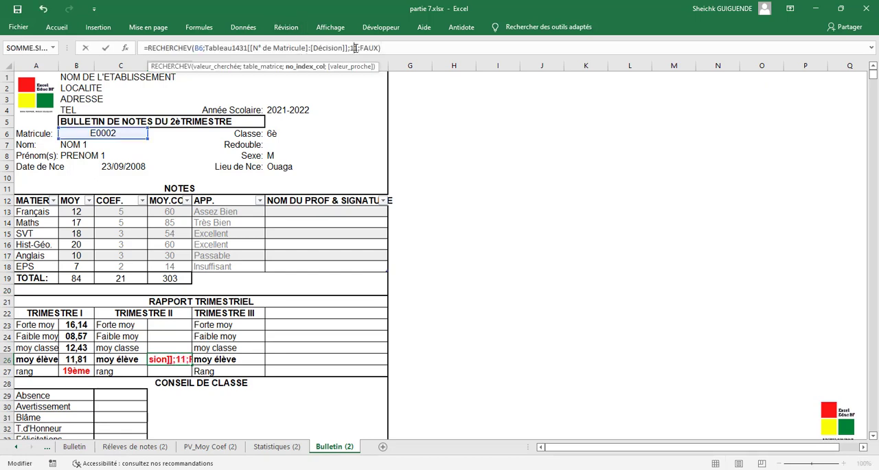
{"action": "key", "text": "BackSpace"}
{"action": "type", "text": "0"}
{"action": "key", "text": "Return"}
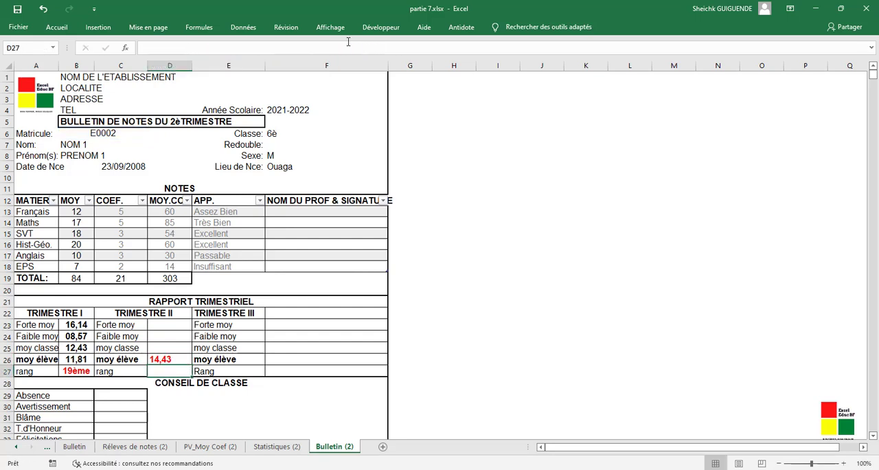
- Paste the lookup formula into the Trimestre II rang cell D27 and set its column index to 13
{"action": "left_click", "coordinate": [346, 48]}
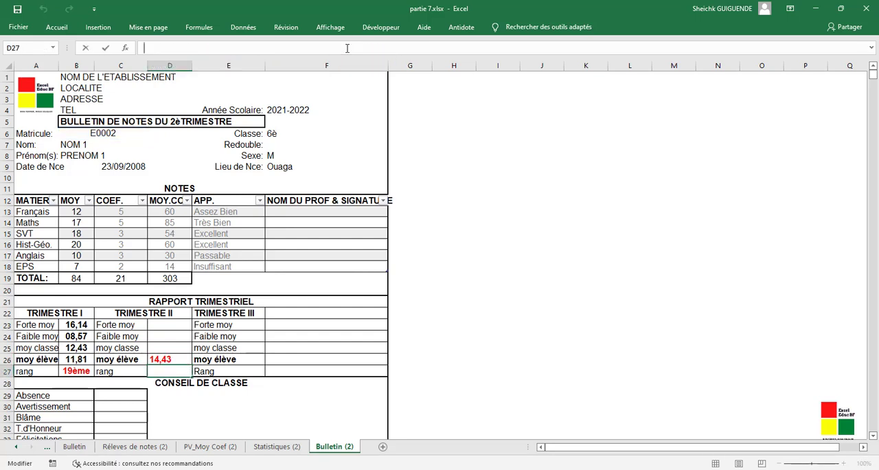
{"action": "key", "text": "ctrl+v"}
{"action": "left_click", "coordinate": [356, 48]}
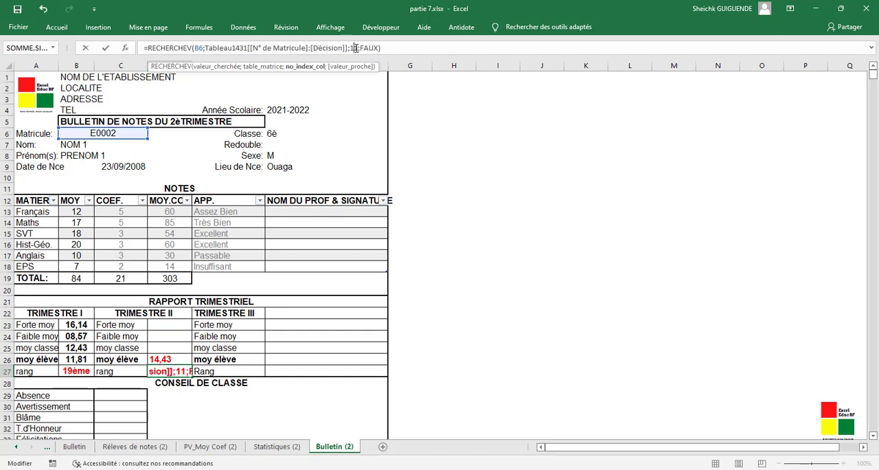
{"action": "key", "text": "BackSpace"}
{"action": "type", "text": "3"}
{"action": "key", "text": "Return"}
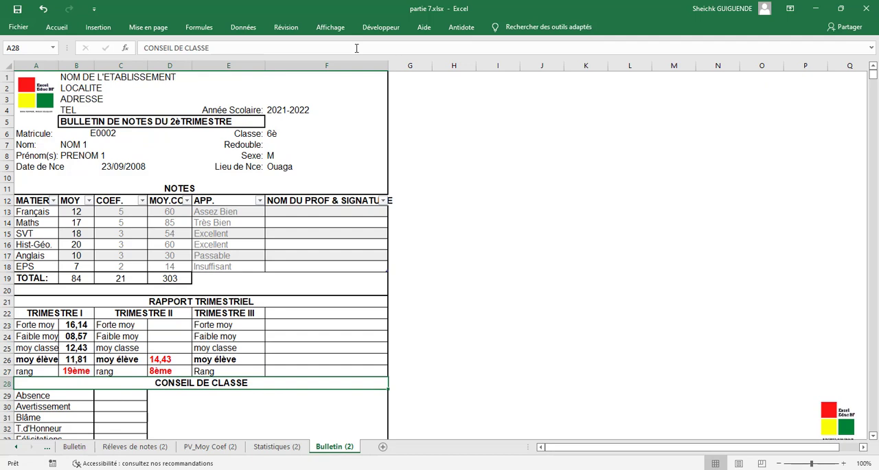
- Link the Trimestre II Forte moy cell D23 to the Forte Moyenne value with ='Statistiques (2)'!$C$29
{"action": "left_click", "coordinate": [164, 327]}
{"action": "type", "text": "="}
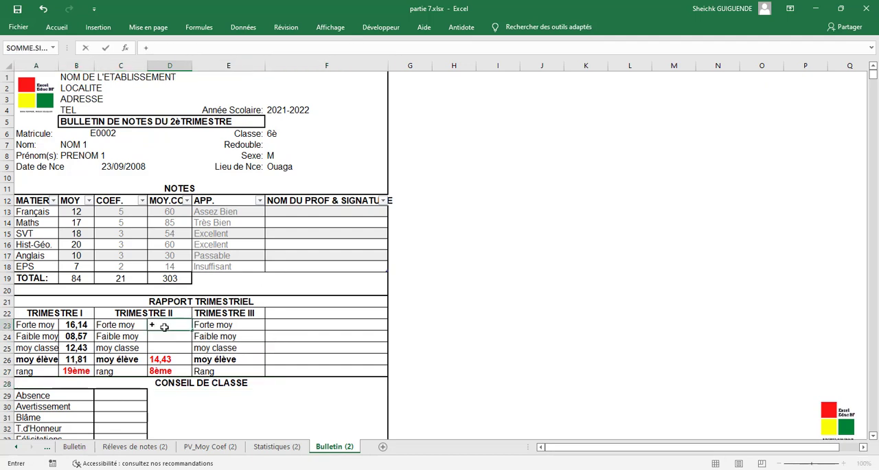
{"action": "key", "text": "BackSpace"}
{"action": "type", "text": "="}
{"action": "left_click", "coordinate": [271, 447]}
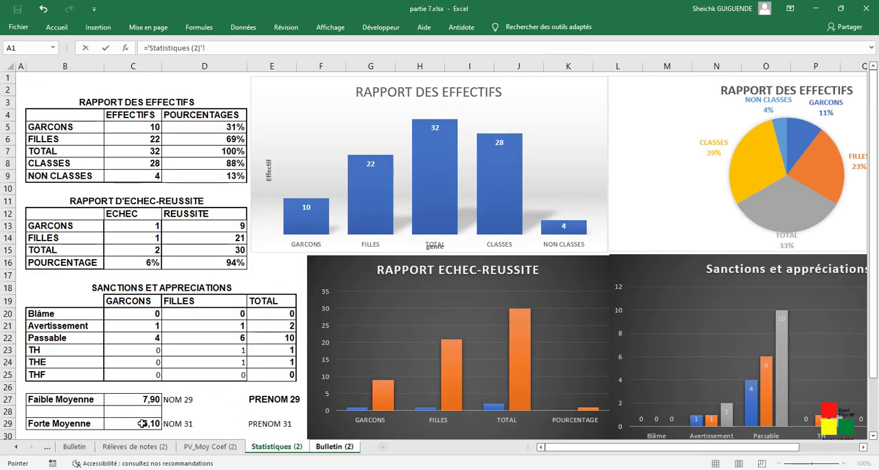
{"action": "left_click", "coordinate": [143, 423]}
{"action": "key", "text": "F4"}
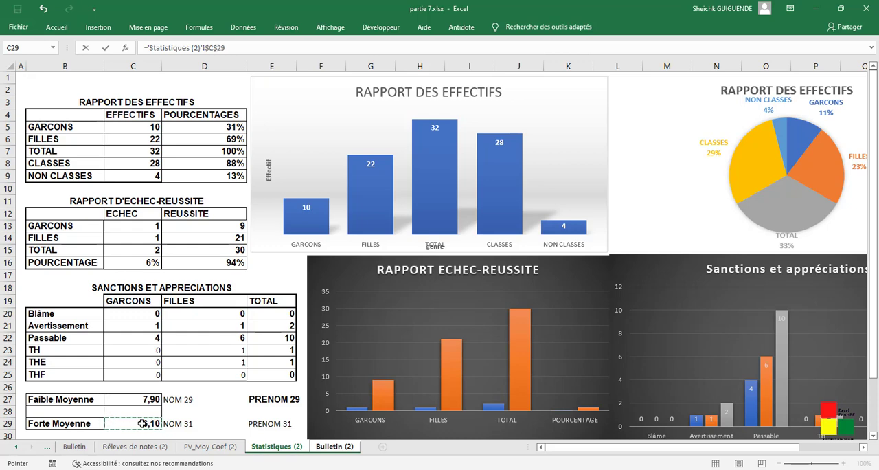
{"action": "key", "text": "Return"}
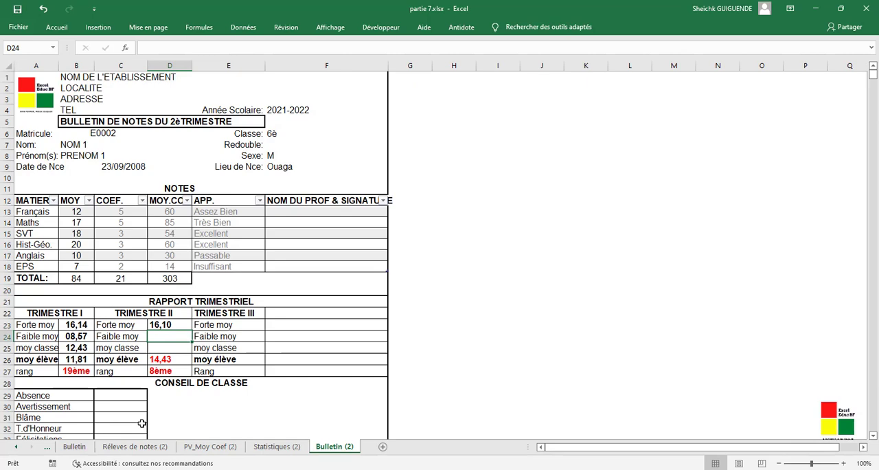
- Link the Trimestre II Faible moy cell D24 to the Faible Moyenne value with ='Statistiques (2)'!$C$27
{"action": "type", "text": "="}
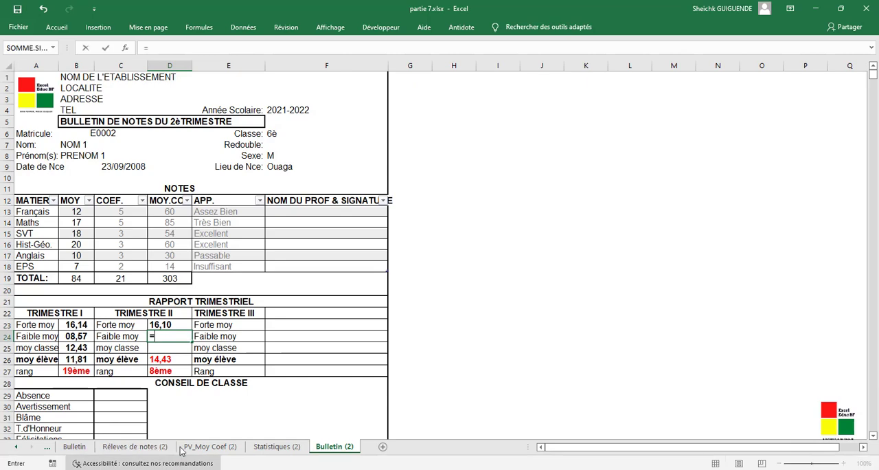
{"action": "left_click", "coordinate": [276, 446]}
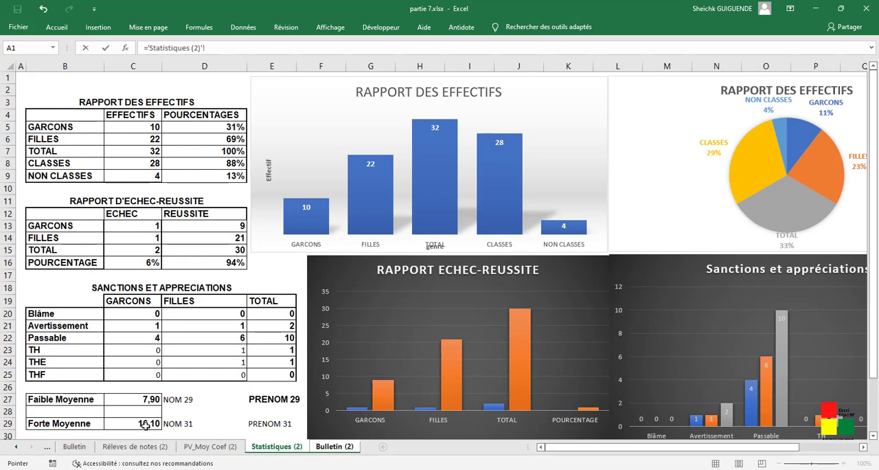
{"action": "left_click", "coordinate": [155, 399]}
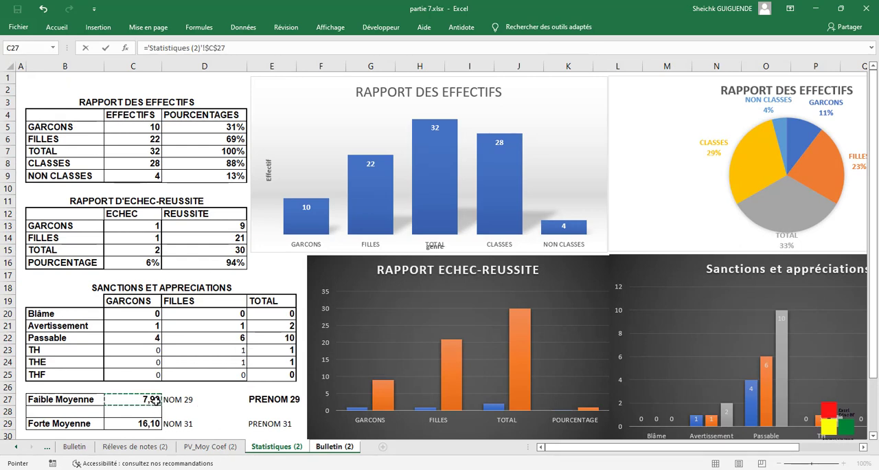
{"action": "key", "text": "Escape"}
- Link the Trimestre II moy classe cell D25 to the Moyenne de classe value with ='Statistiques (2)'!C31
{"action": "type", "text": "="}
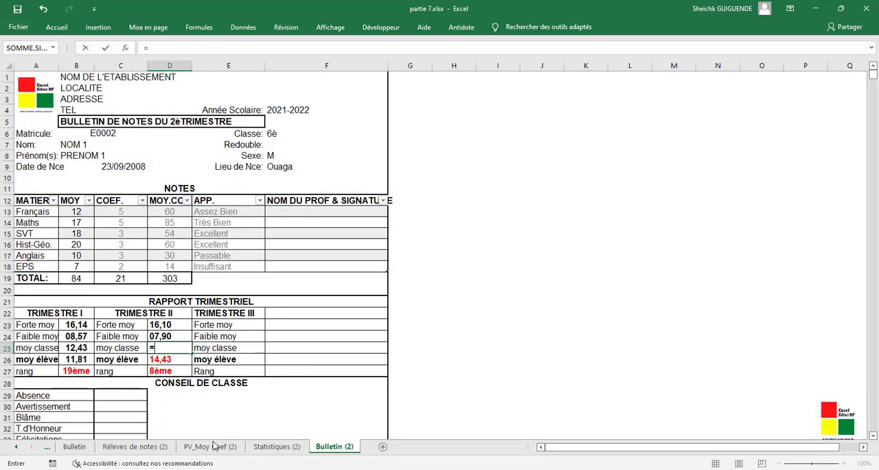
{"action": "left_click", "coordinate": [275, 446]}
{"action": "scroll", "coordinate": [148, 412], "scroll_direction": "down", "scroll_amount": 2}
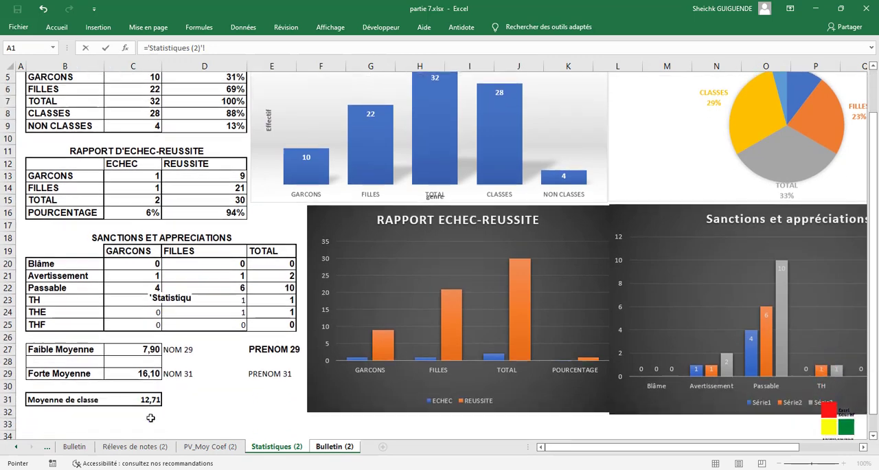
{"action": "left_click", "coordinate": [148, 376]}
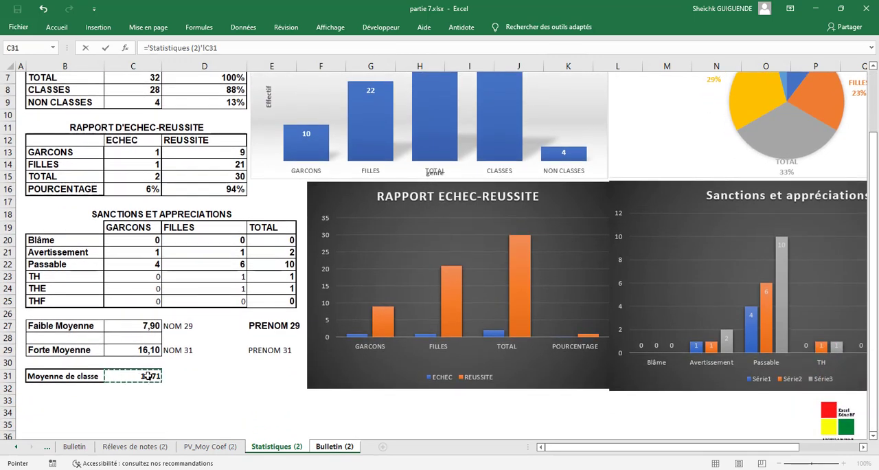
{"action": "key", "text": "Return"}
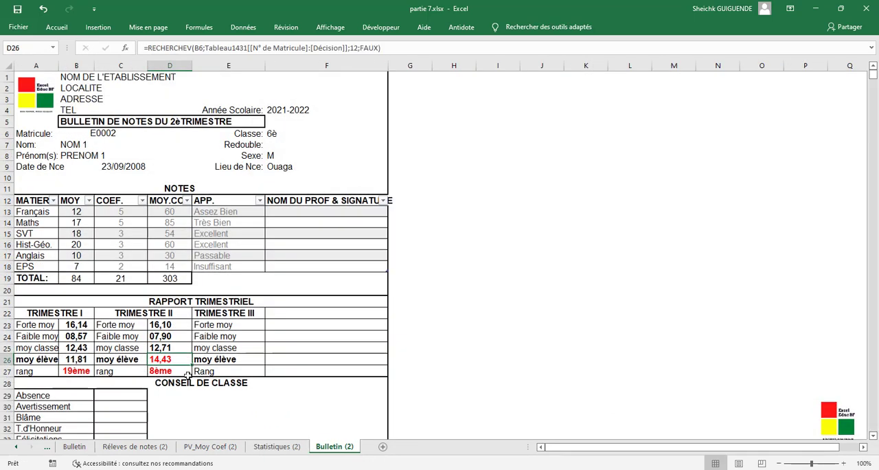
- Copy the entire report card, range A1:F52, on the Bulletin (2) sheet
{"action": "scroll", "coordinate": [456, 280], "scroll_direction": "up", "scroll_amount": 3}
{"action": "scroll", "coordinate": [457, 280], "scroll_direction": "down", "scroll_amount": 9}
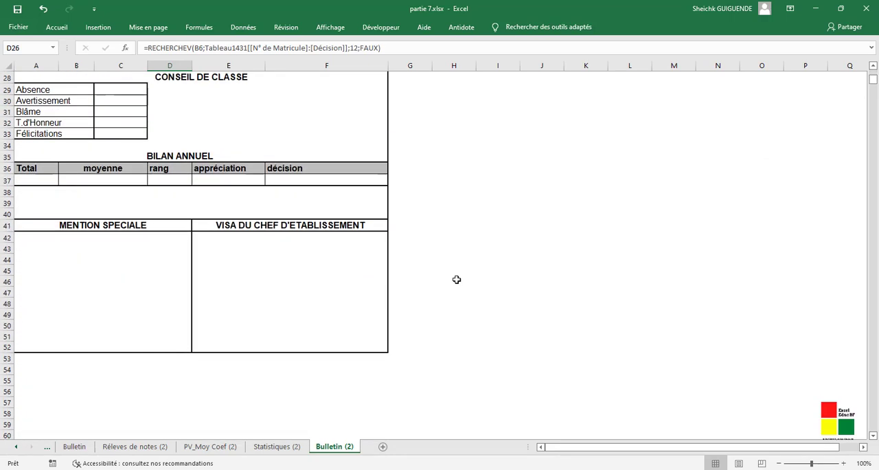
{"action": "scroll", "coordinate": [456, 275], "scroll_direction": "up", "scroll_amount": 9}
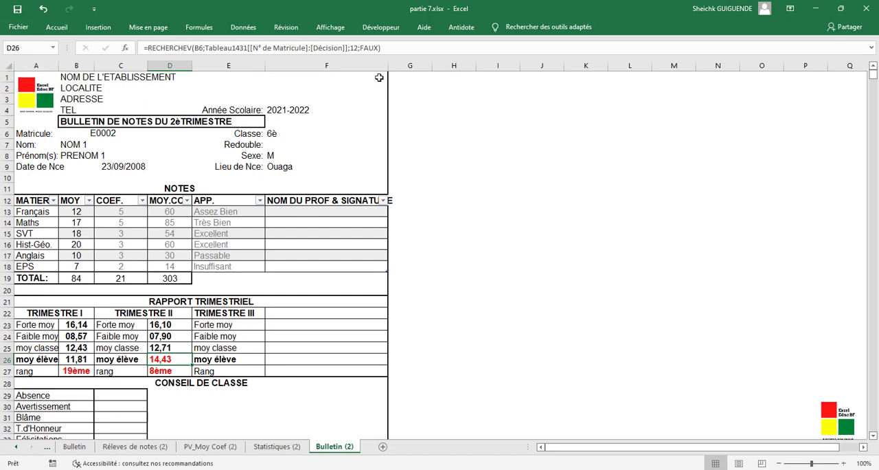
{"action": "left_click_drag", "start_coordinate": [374, 81], "coordinate": [167, 371]}
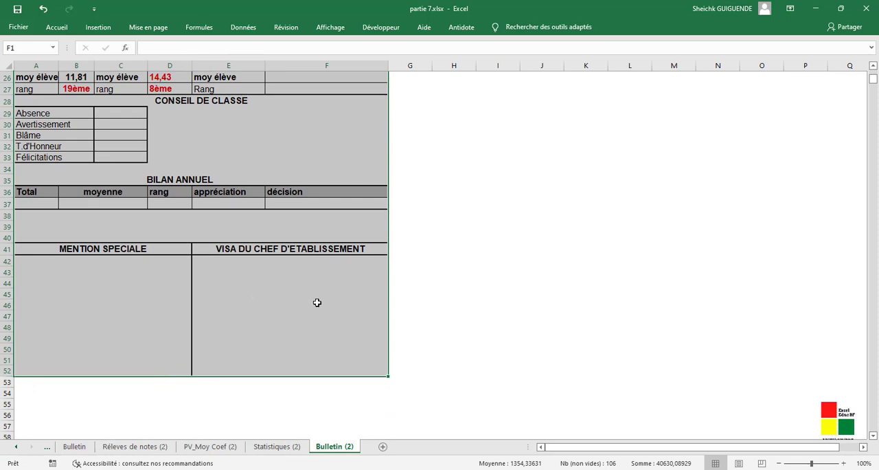
{"action": "key", "text": "ctrl+c"}
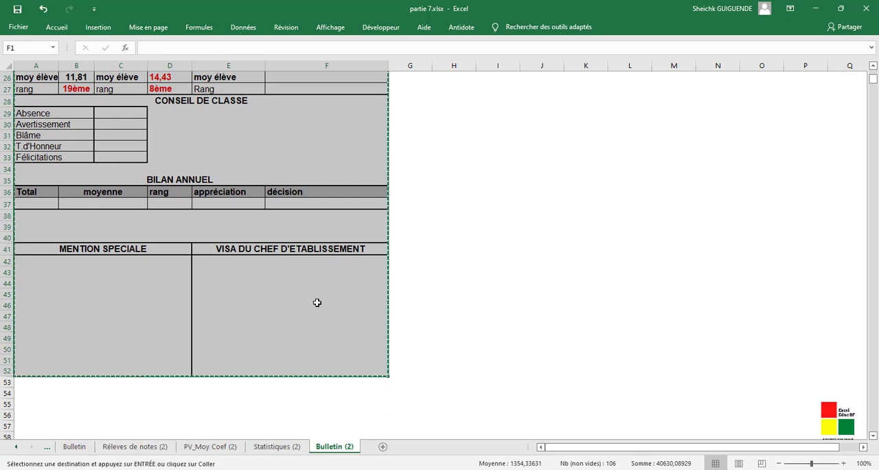
- Bring up the print preview and return to the sheet to display its page-break lines
{"action": "left_click", "coordinate": [20, 27]}
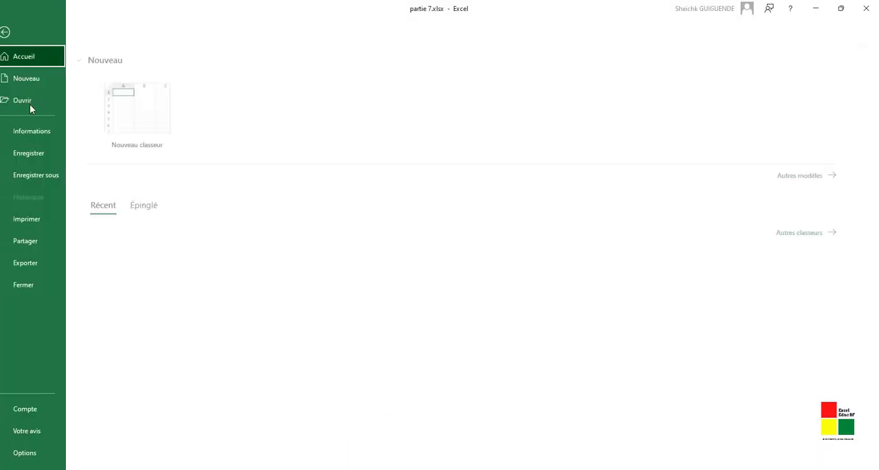
{"action": "left_click", "coordinate": [34, 218]}
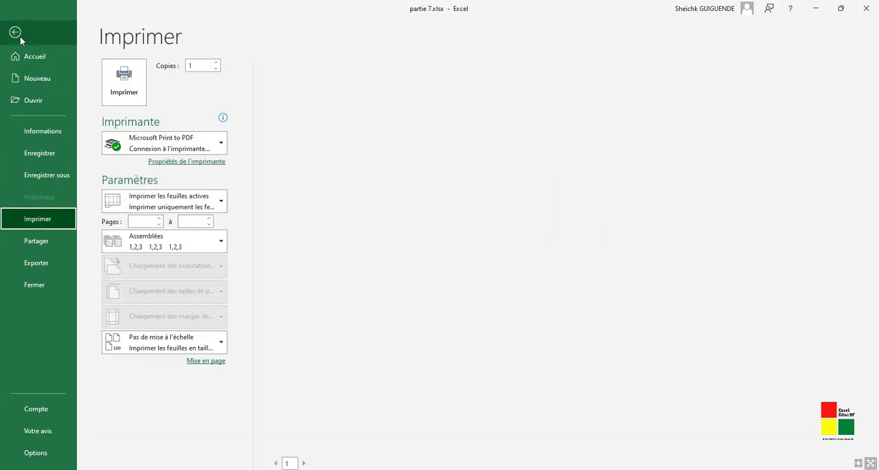
{"action": "left_click", "coordinate": [20, 37]}
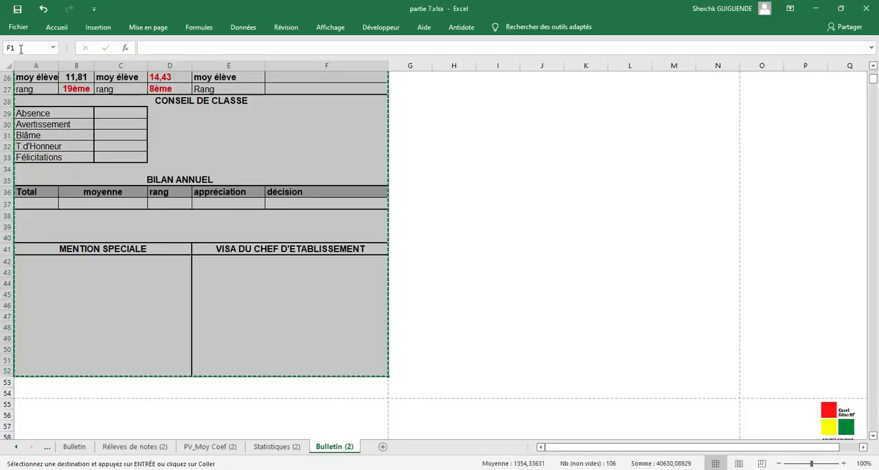
- Paste the copied report card with its formatting at cell A55, just below the first page break
{"action": "scroll", "coordinate": [493, 325], "scroll_direction": "down", "scroll_amount": 4}
{"action": "scroll", "coordinate": [493, 326], "scroll_direction": "down", "scroll_amount": 1}
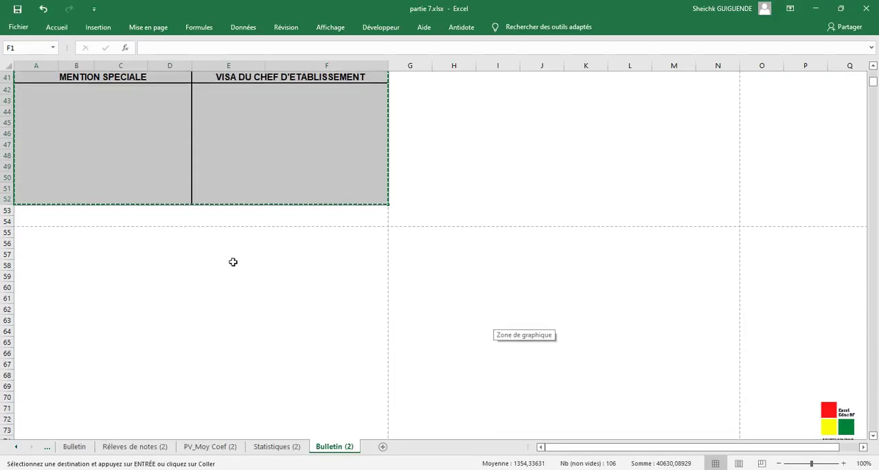
{"action": "left_click", "coordinate": [21, 234]}
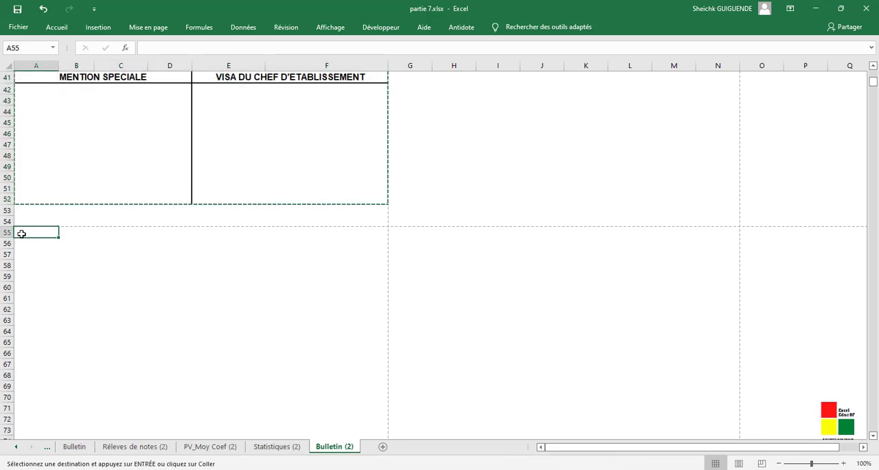
{"action": "right_click", "coordinate": [22, 234]}
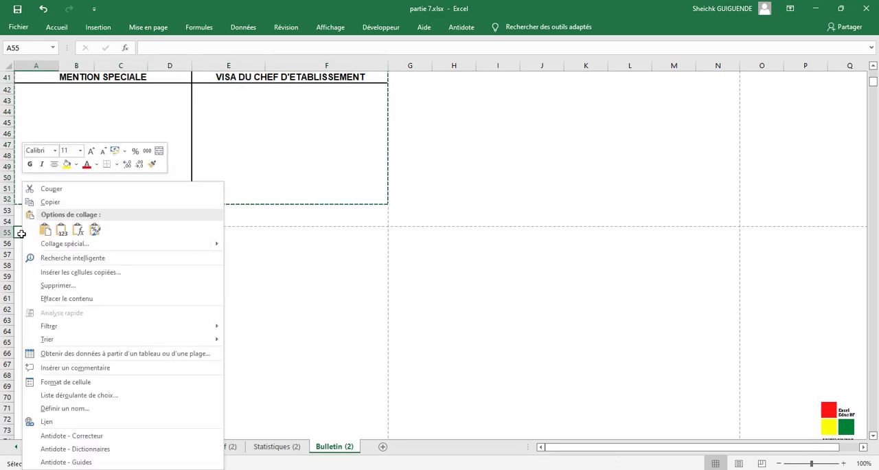
{"action": "left_click", "coordinate": [43, 232]}
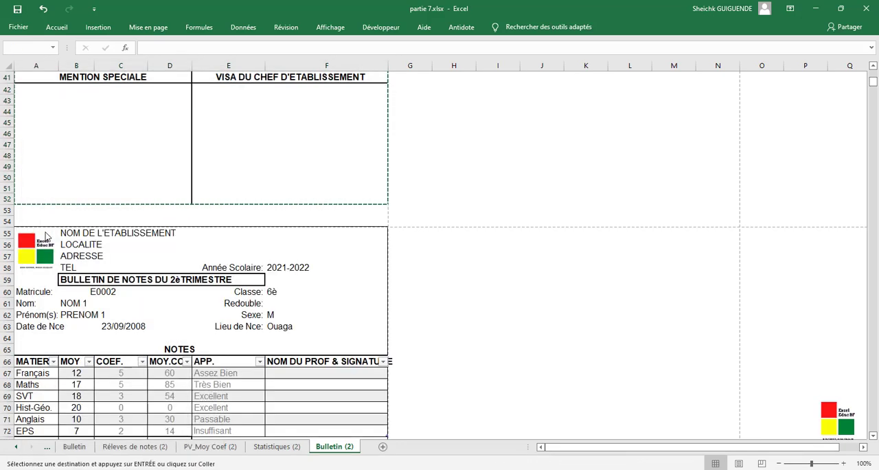
- Paste another copy of the report card at cell A107, directly beneath the second one
{"action": "scroll", "coordinate": [173, 312], "scroll_direction": "down", "scroll_amount": 2}
{"action": "scroll", "coordinate": [173, 313], "scroll_direction": "down", "scroll_amount": 15}
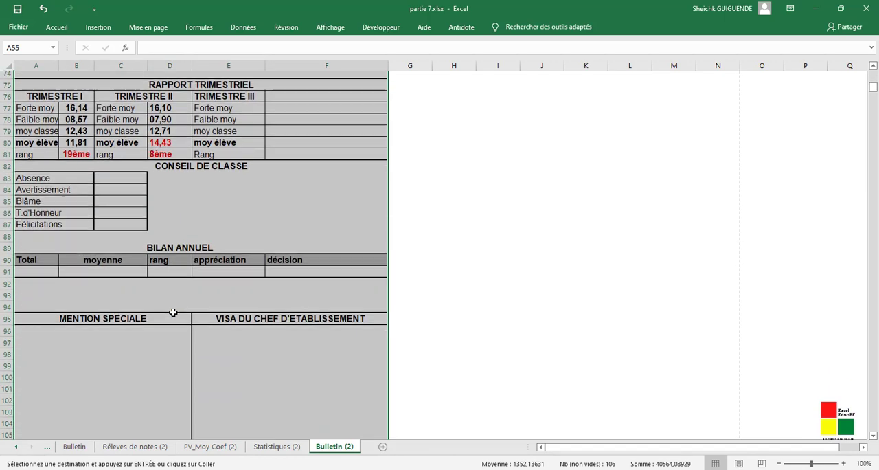
{"action": "left_click", "coordinate": [27, 253]}
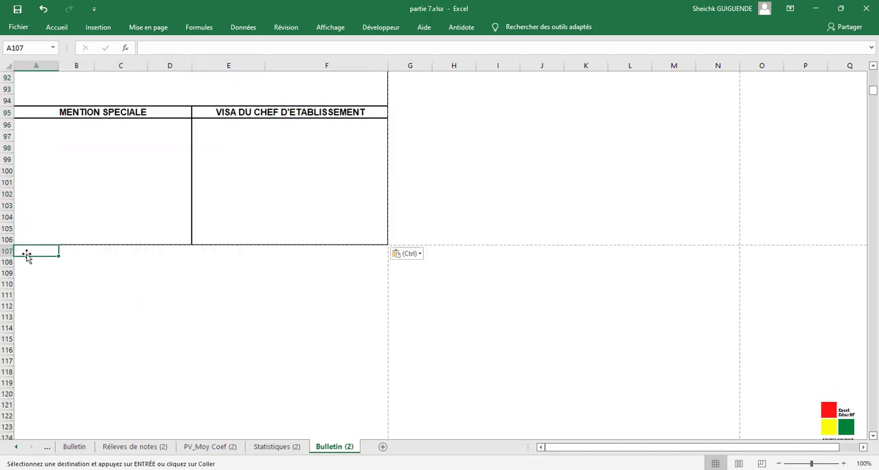
{"action": "right_click", "coordinate": [27, 250]}
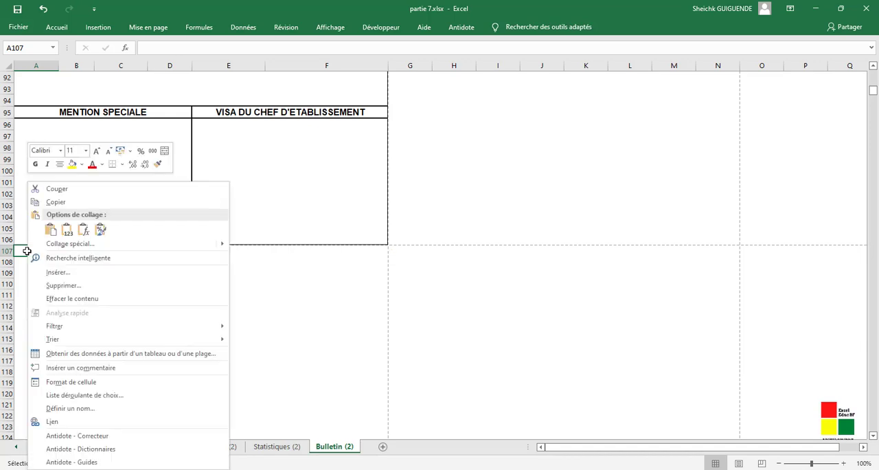
{"action": "left_click", "coordinate": [51, 231]}
- Paste a further copy of the report card at cell A159, directly beneath the third one
{"action": "scroll", "coordinate": [75, 314], "scroll_direction": "down", "scroll_amount": 12}
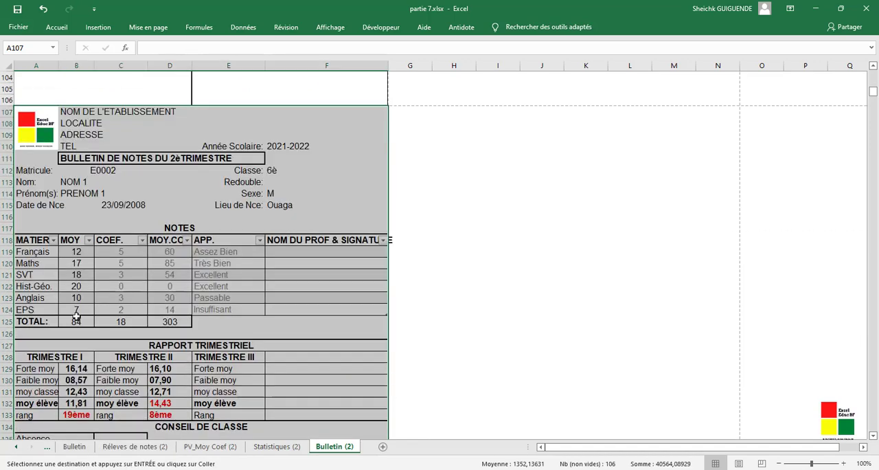
{"action": "scroll", "coordinate": [74, 322], "scroll_direction": "down", "scroll_amount": 5}
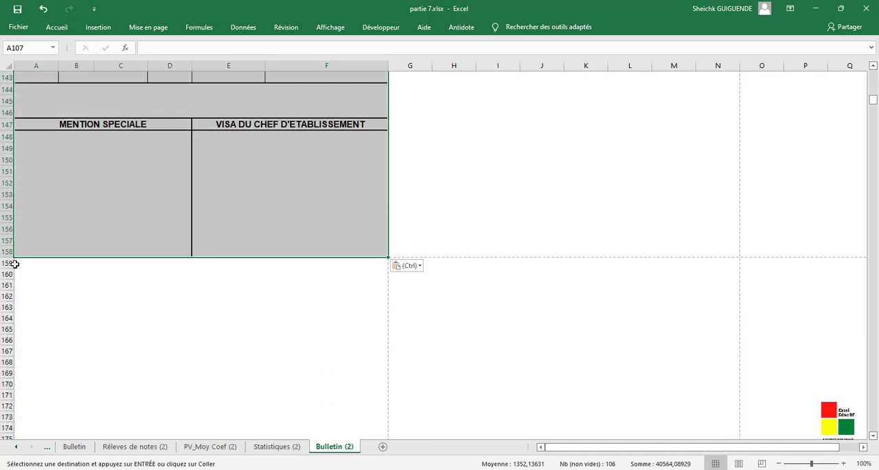
{"action": "left_click", "coordinate": [21, 263]}
{"action": "right_click", "coordinate": [21, 263]}
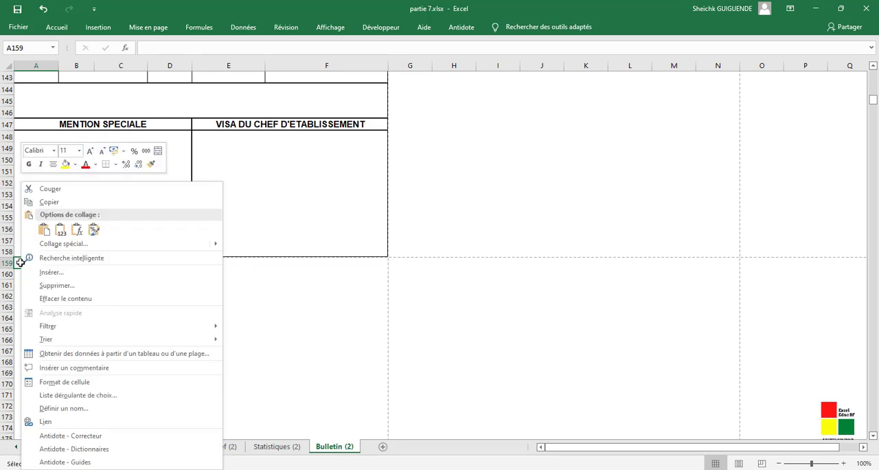
{"action": "left_click", "coordinate": [42, 231]}
- Paste a fifth report card at cell A211, directly beneath the fourth one
{"action": "scroll", "coordinate": [89, 319], "scroll_direction": "down", "scroll_amount": 12}
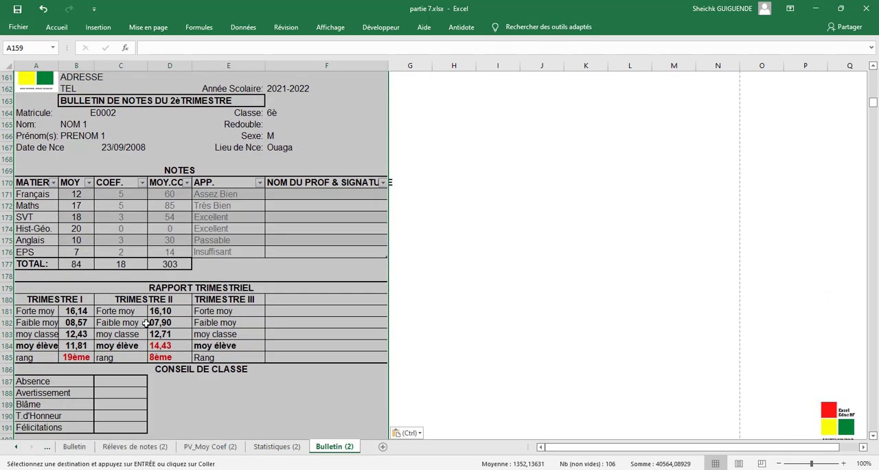
{"action": "scroll", "coordinate": [89, 319], "scroll_direction": "down", "scroll_amount": 5}
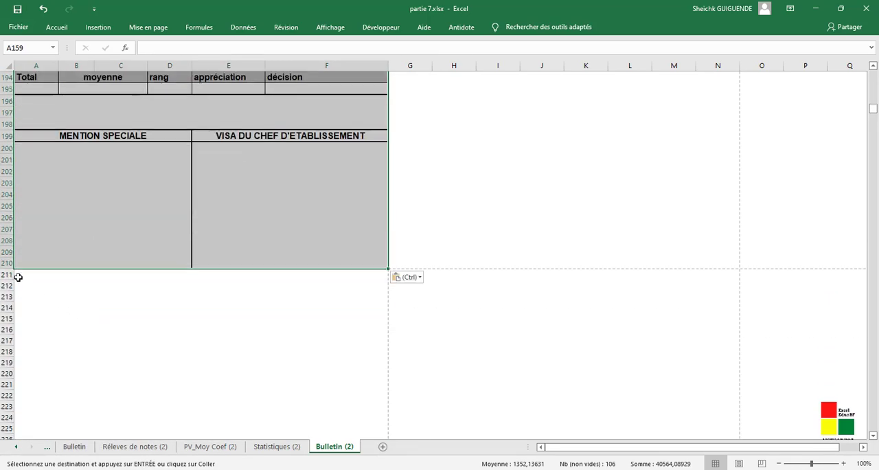
{"action": "left_click", "coordinate": [18, 277]}
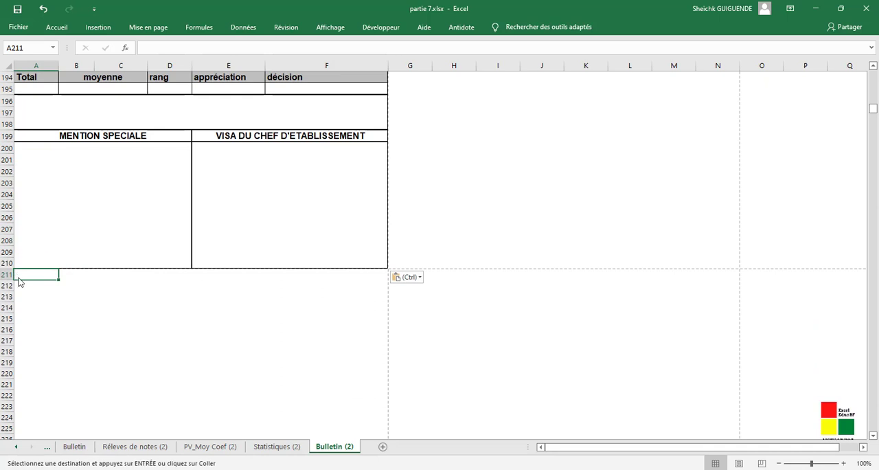
{"action": "right_click", "coordinate": [25, 274]}
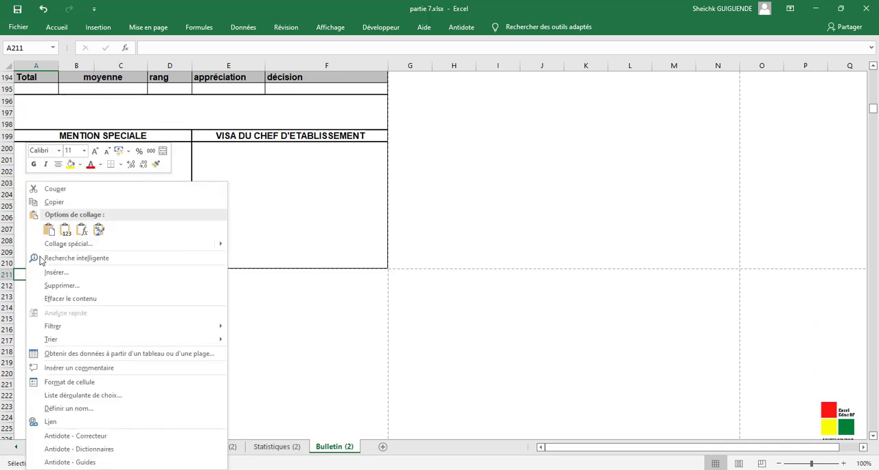
{"action": "left_click", "coordinate": [44, 228]}
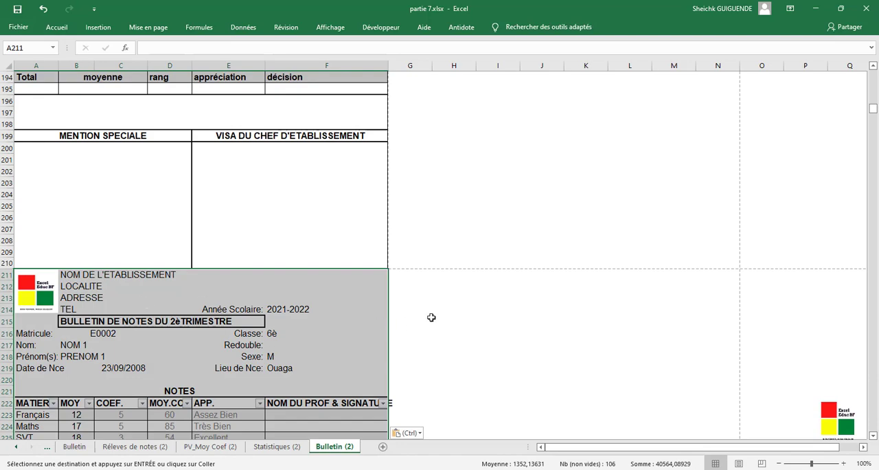
- Return to the first report card and save the workbook
{"action": "scroll", "coordinate": [423, 307], "scroll_direction": "up", "scroll_amount": 20}
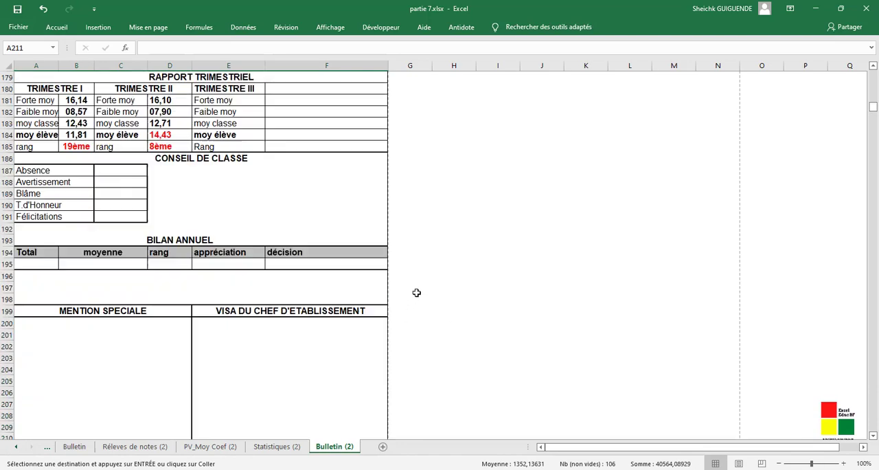
{"action": "scroll", "coordinate": [418, 287], "scroll_direction": "up", "scroll_amount": 20}
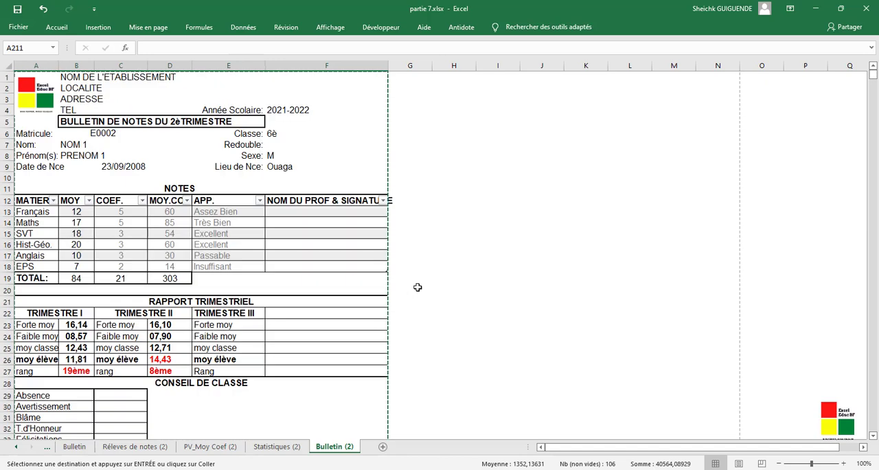
{"action": "left_click", "coordinate": [20, 13]}
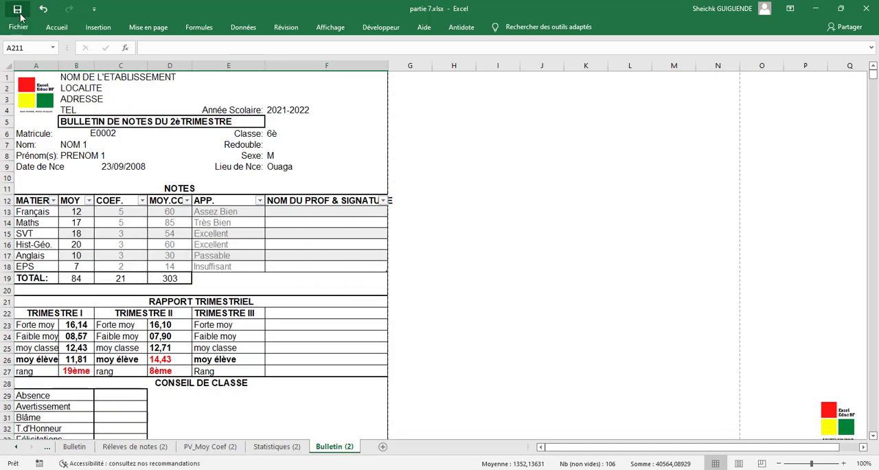
- In the second report card, change the matricule in B60 to the student listed immediately after the first card's student
{"action": "scroll", "coordinate": [65, 162], "scroll_direction": "down", "scroll_amount": 17}
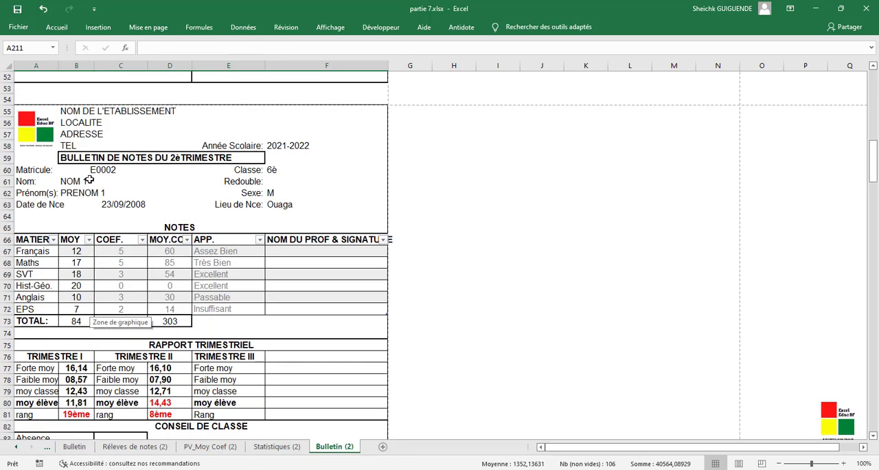
{"action": "left_click", "coordinate": [105, 171]}
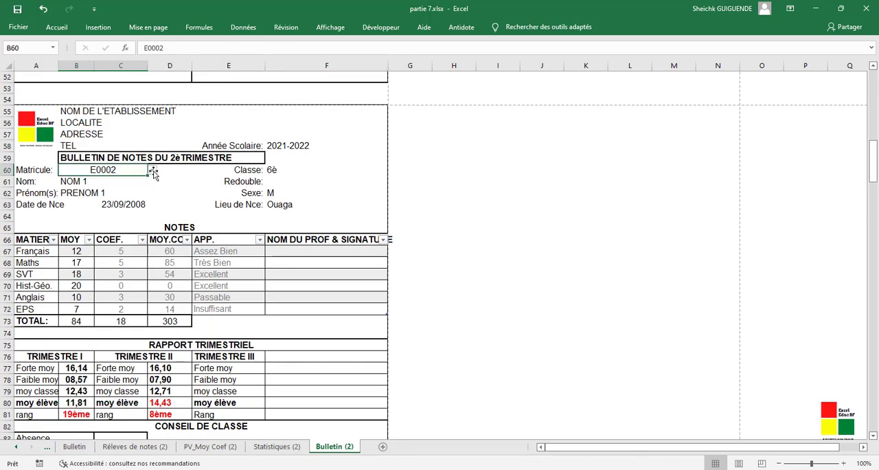
{"action": "left_click", "coordinate": [152, 170]}
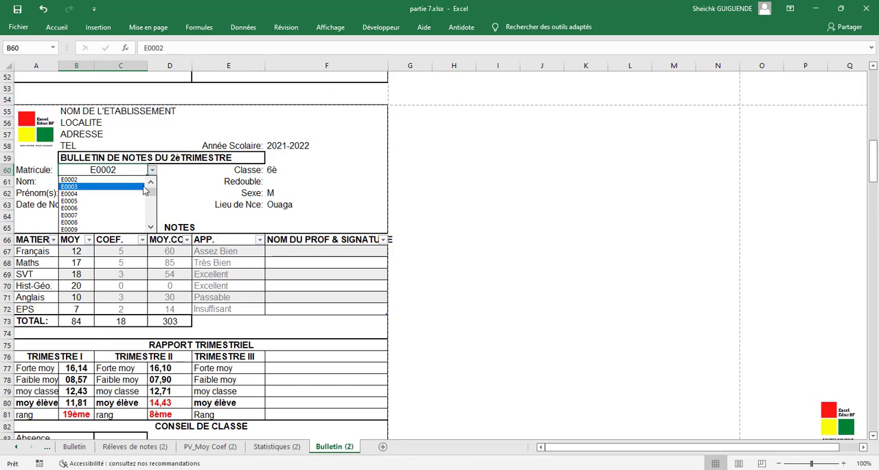
{"action": "left_click", "coordinate": [103, 187]}
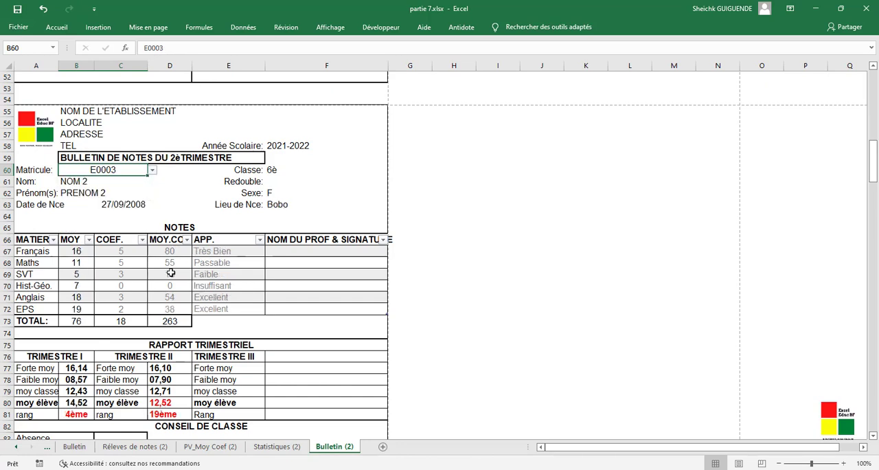
- In the third report card, change the matricule in B112 to the student listed immediately after the second card's student
{"action": "scroll", "coordinate": [159, 326], "scroll_direction": "down", "scroll_amount": 3}
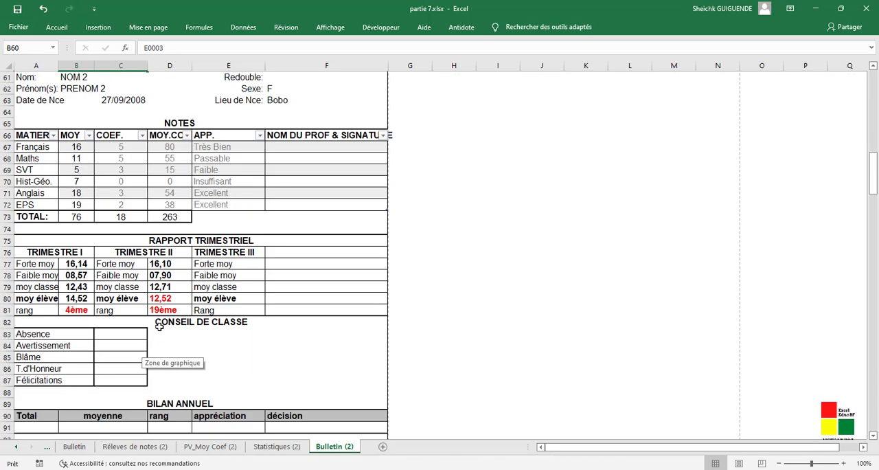
{"action": "scroll", "coordinate": [199, 311], "scroll_direction": "down", "scroll_amount": 7}
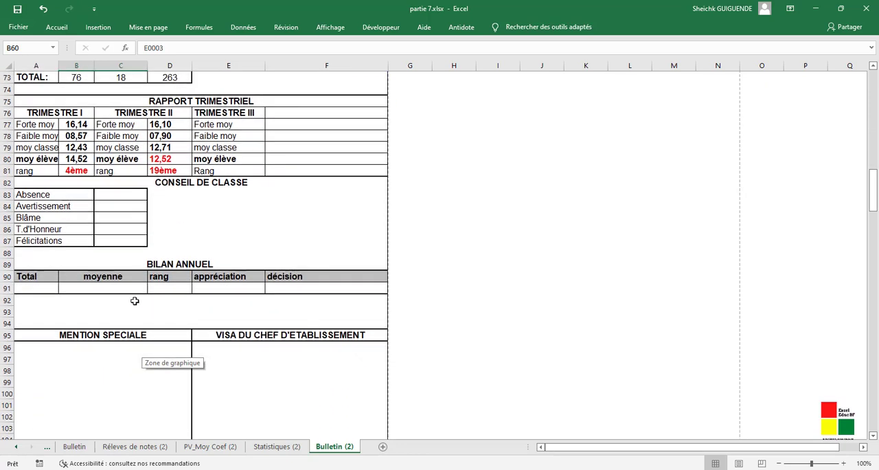
{"action": "scroll", "coordinate": [121, 302], "scroll_direction": "down", "scroll_amount": 7}
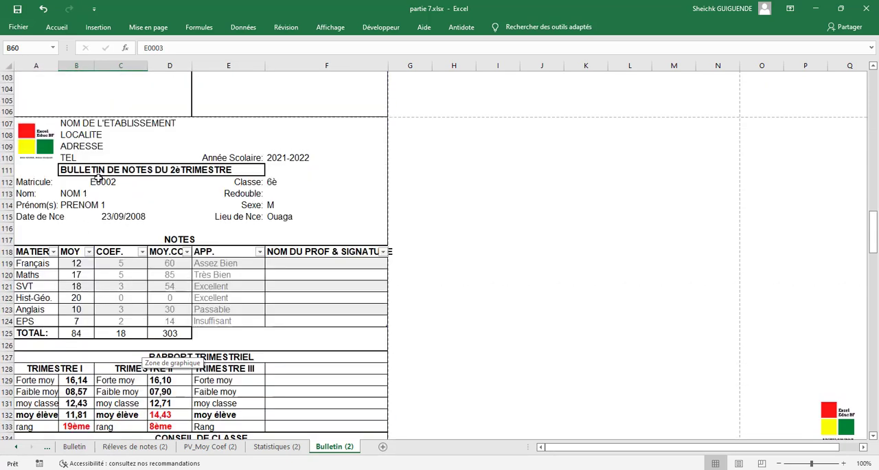
{"action": "left_click", "coordinate": [101, 180]}
{"action": "left_click", "coordinate": [152, 183]}
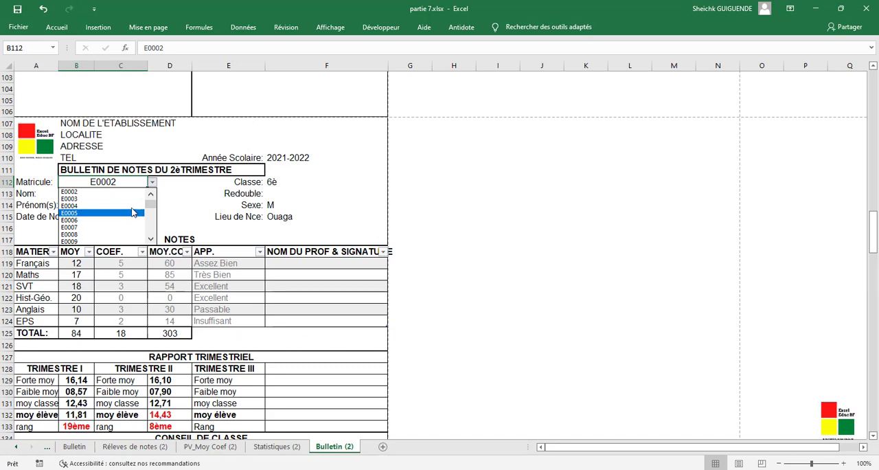
{"action": "left_click", "coordinate": [131, 206]}
{"action": "scroll", "coordinate": [267, 336], "scroll_direction": "down", "scroll_amount": 8}
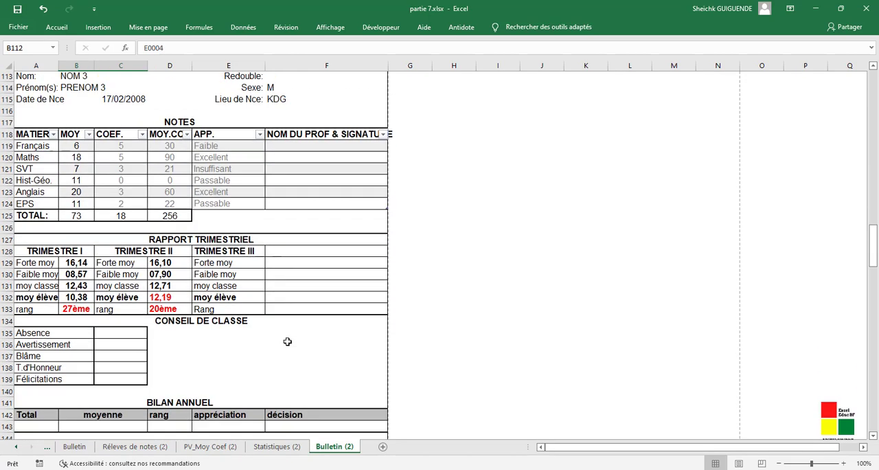